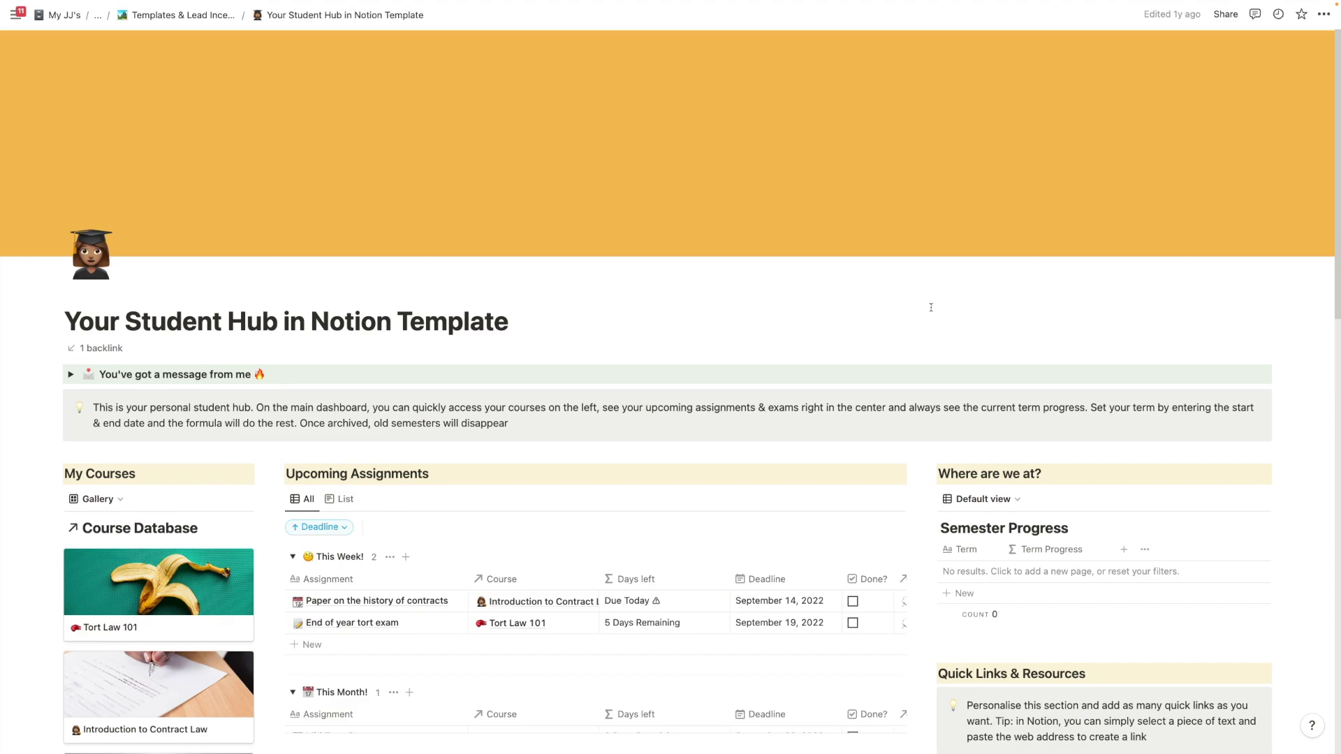
Step: Scroll past the cover image to the My Courses, Upcoming Assignments and Semester Progress sections
scroll(931, 307, down, 4)
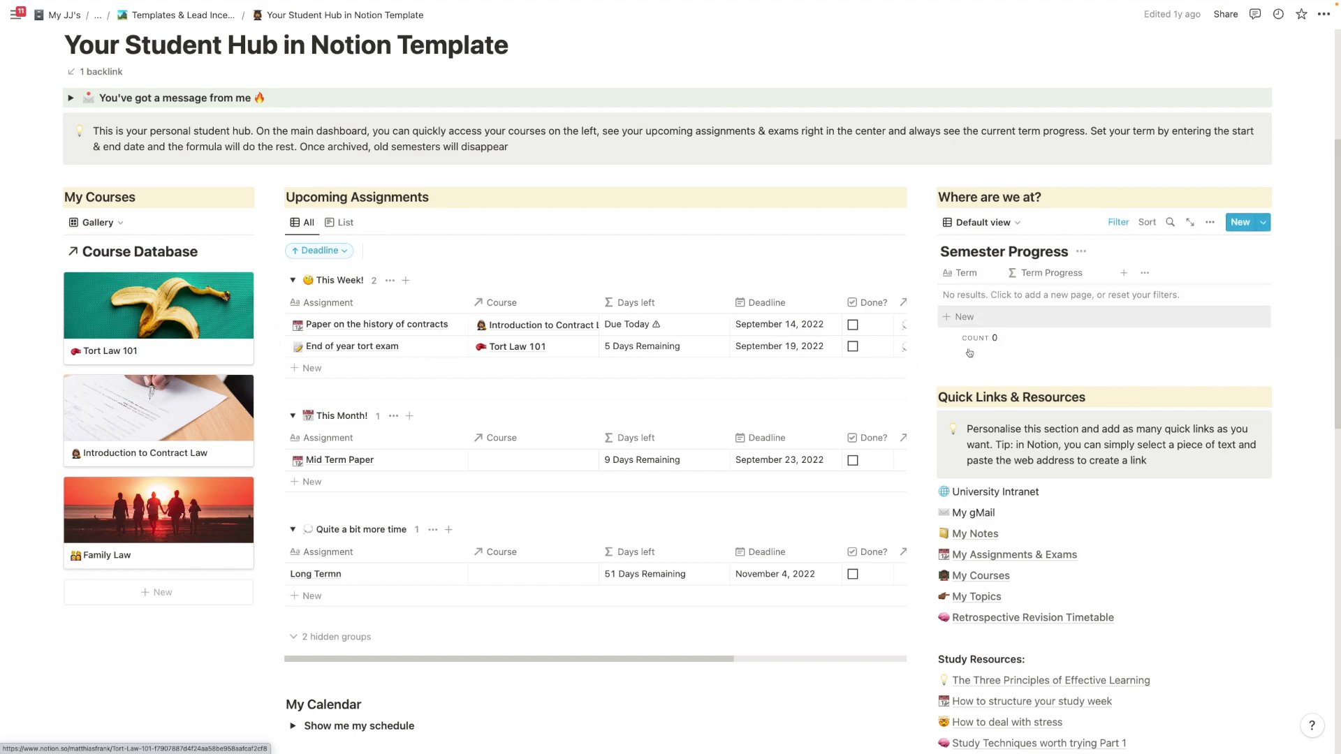
Step: Add a 'Fall Semester 2022' row to the Semester Progress table
click(957, 318)
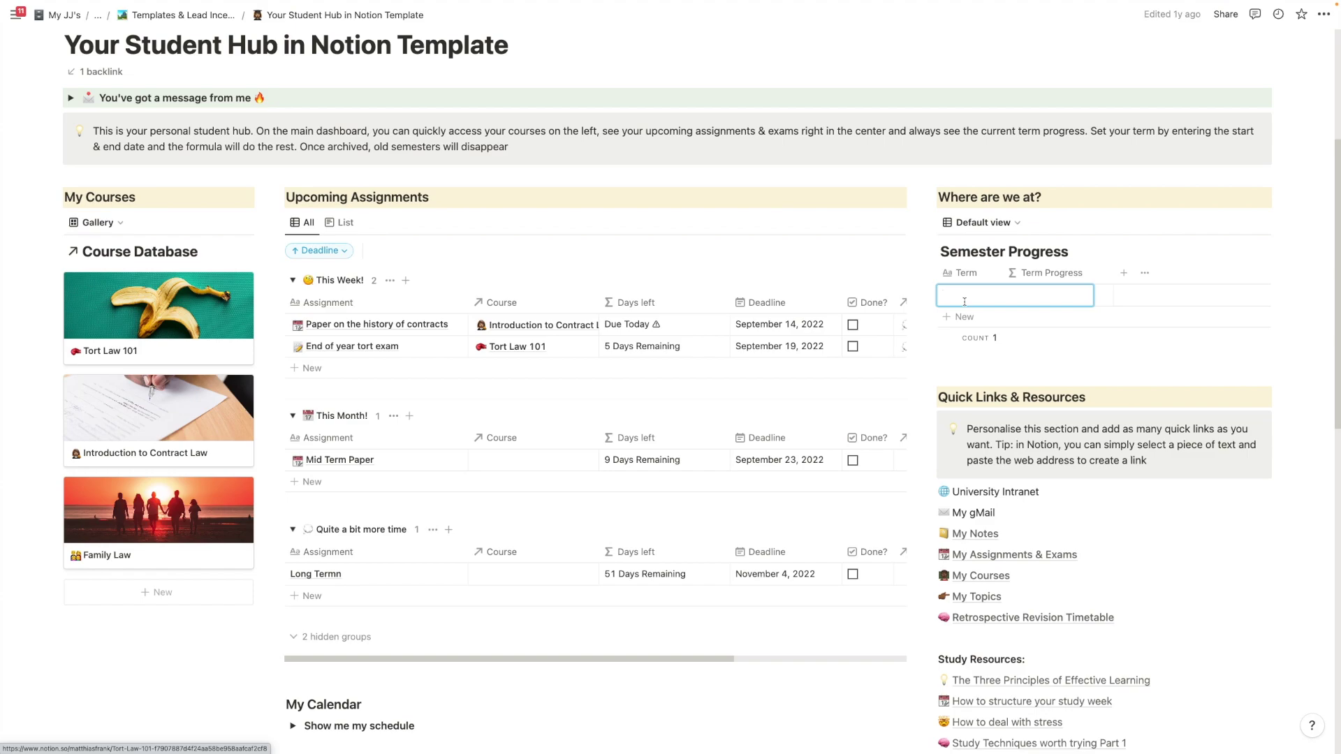
text(Fall)
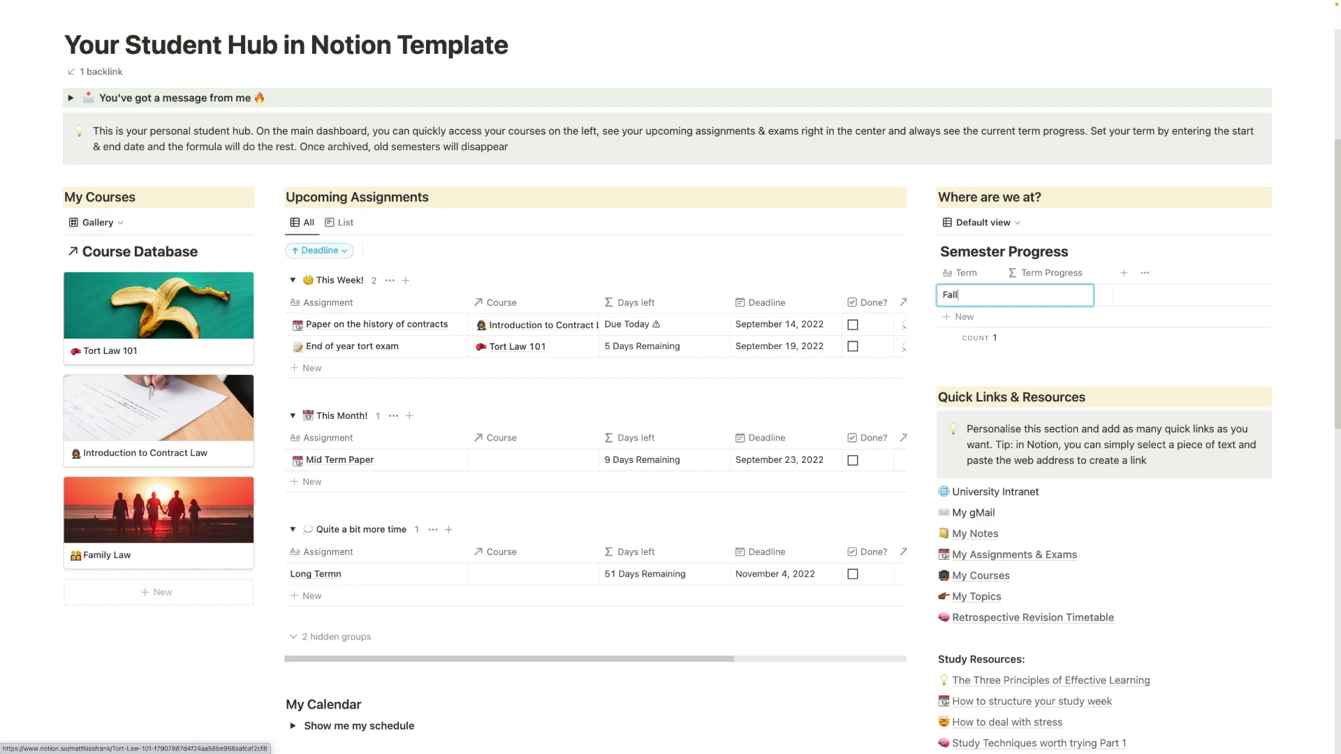
text( Semester 2022)
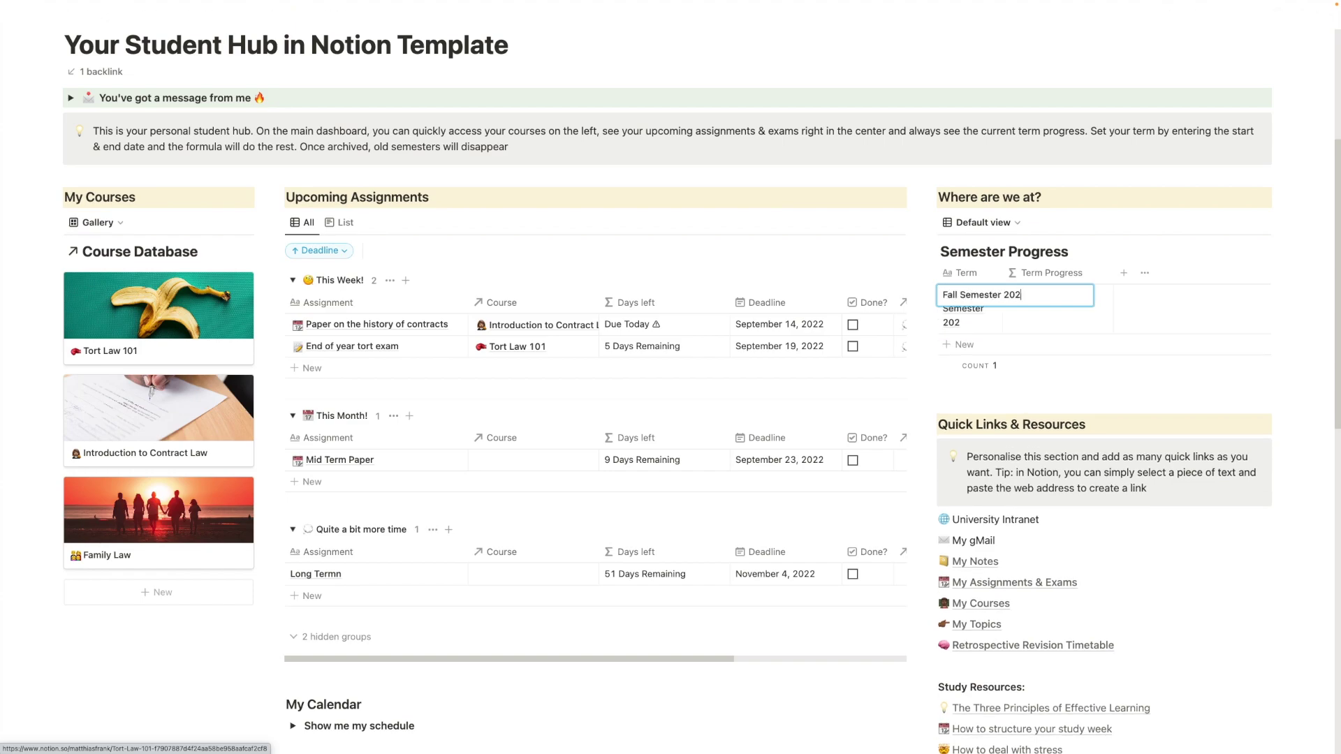
key(Return)
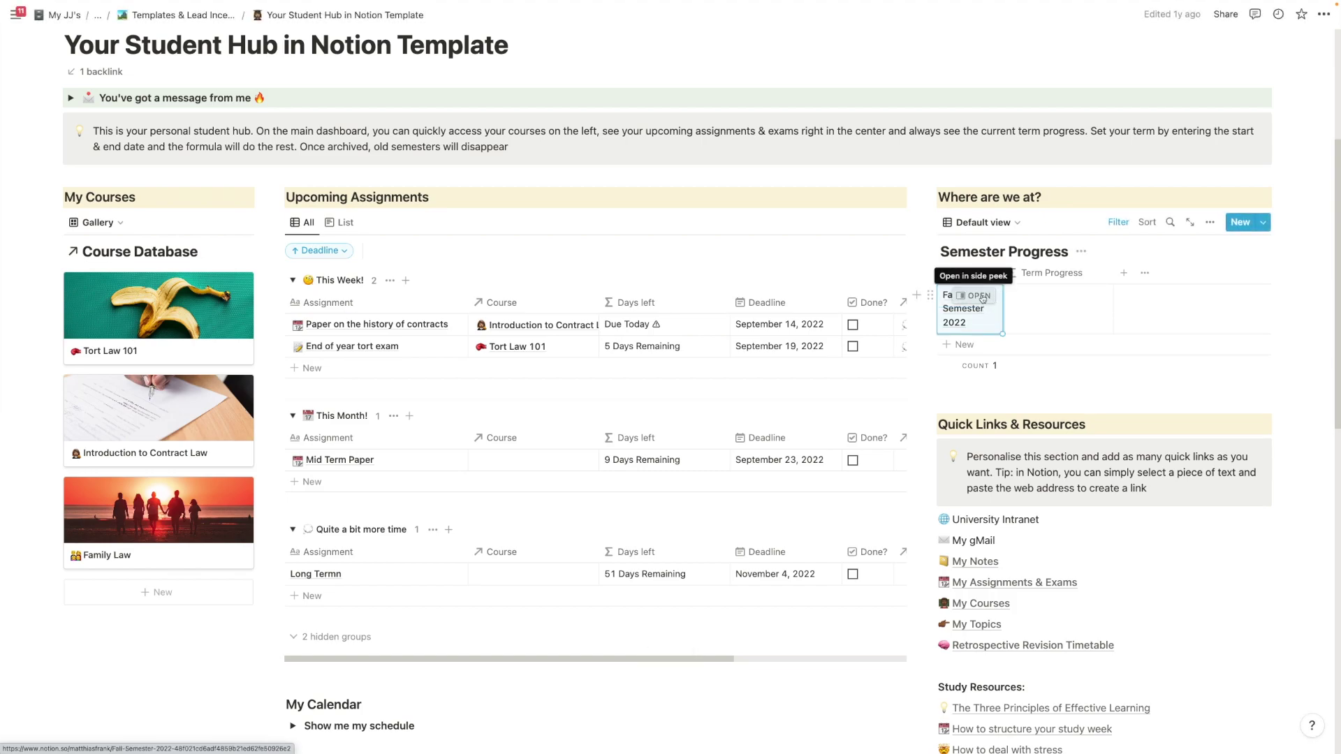
Step: Set the term's duration to September 1 – November 30, 2022 in side peek, then close it
click(977, 294)
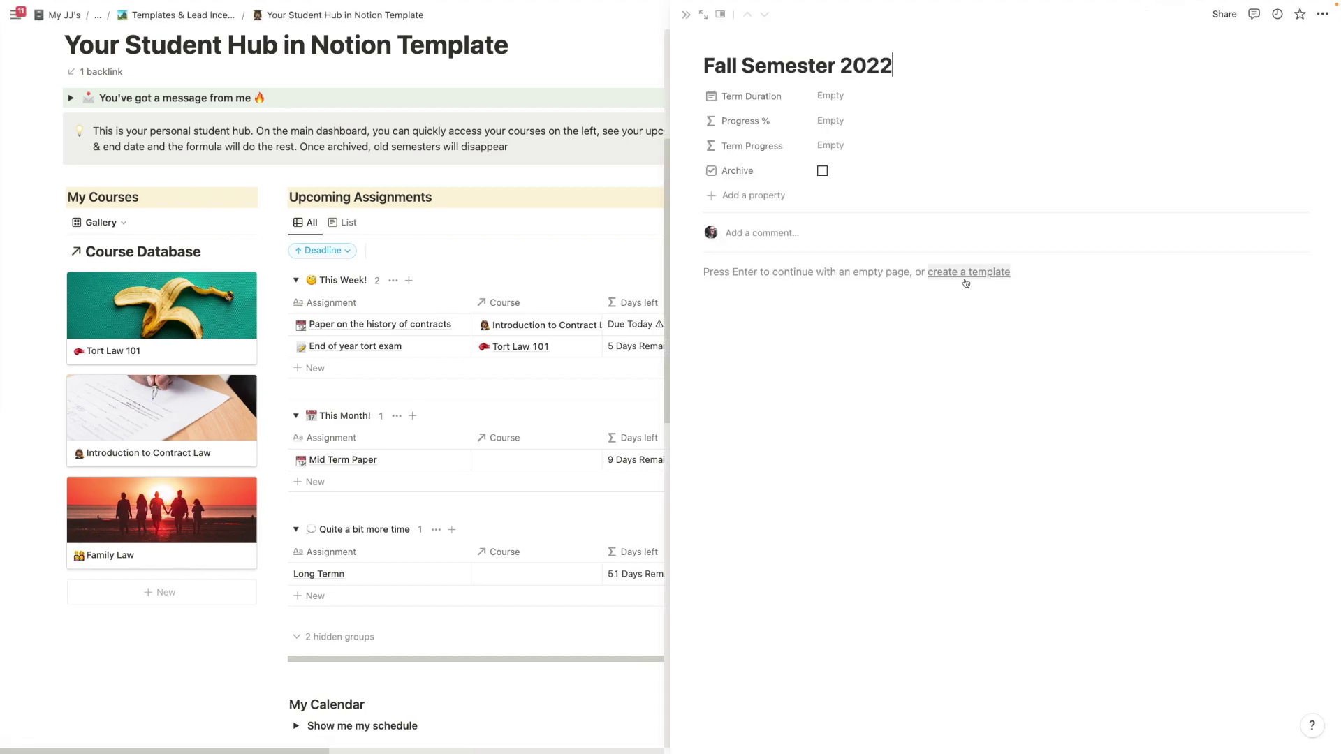
click(831, 96)
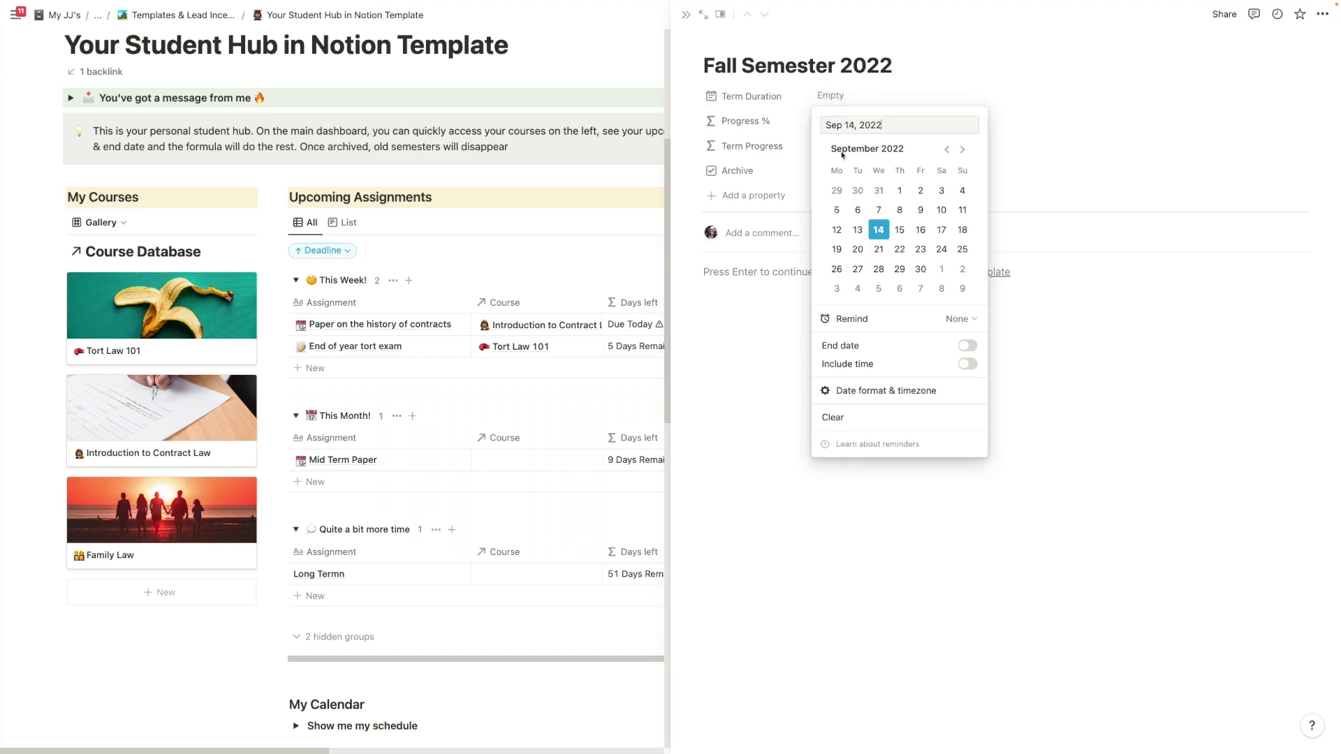
click(900, 190)
click(967, 345)
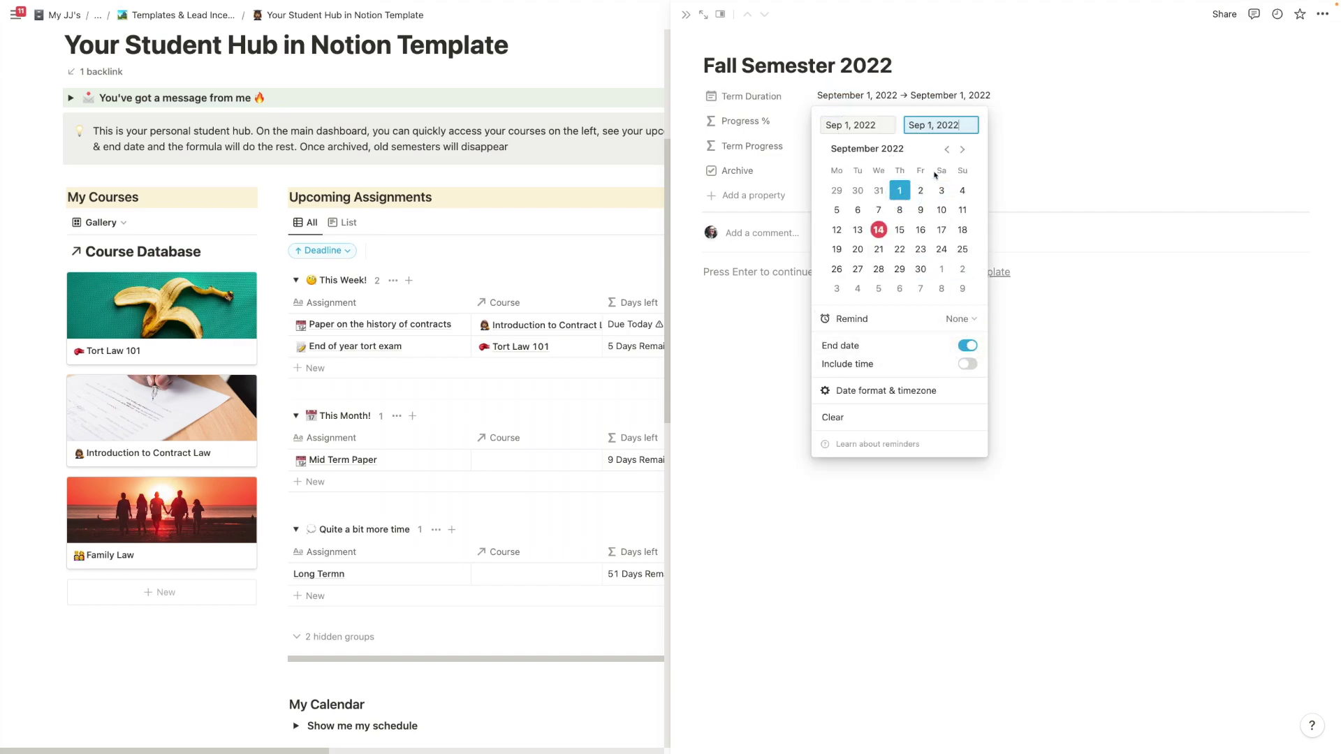
click(963, 149)
click(962, 148)
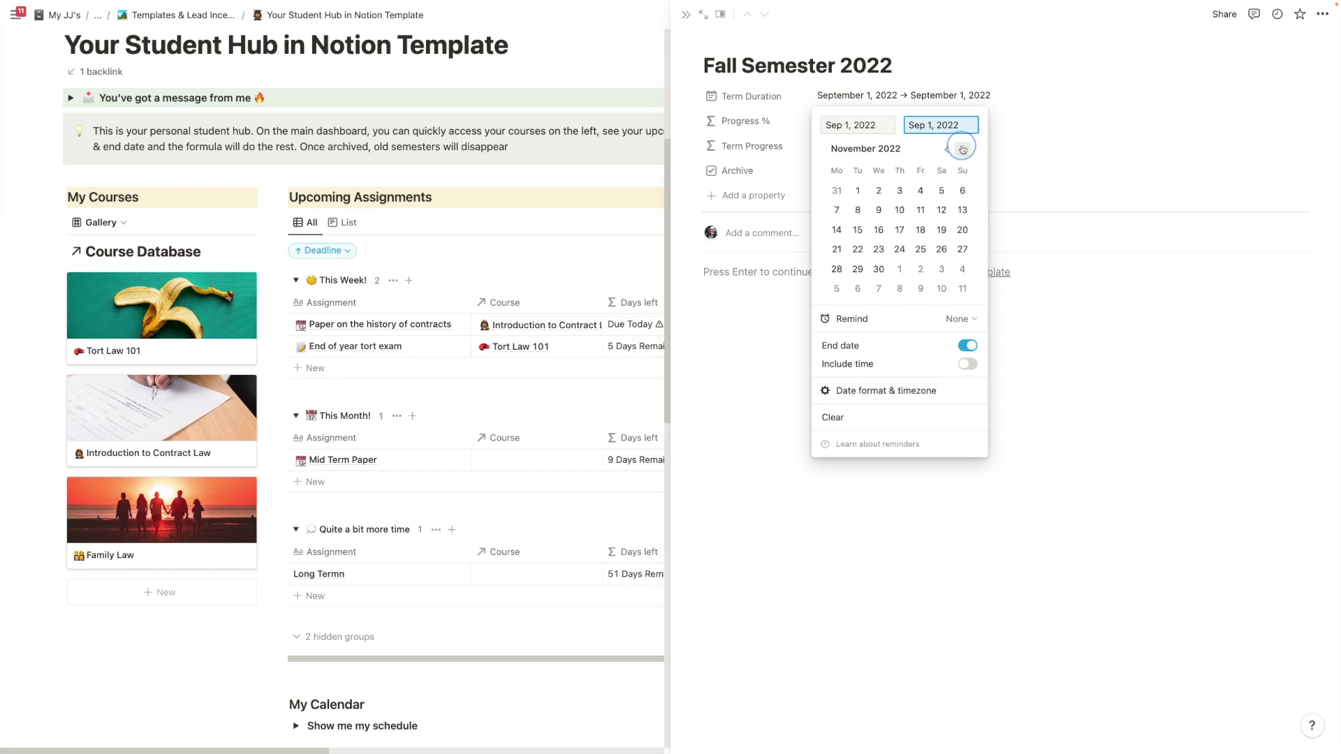
click(878, 269)
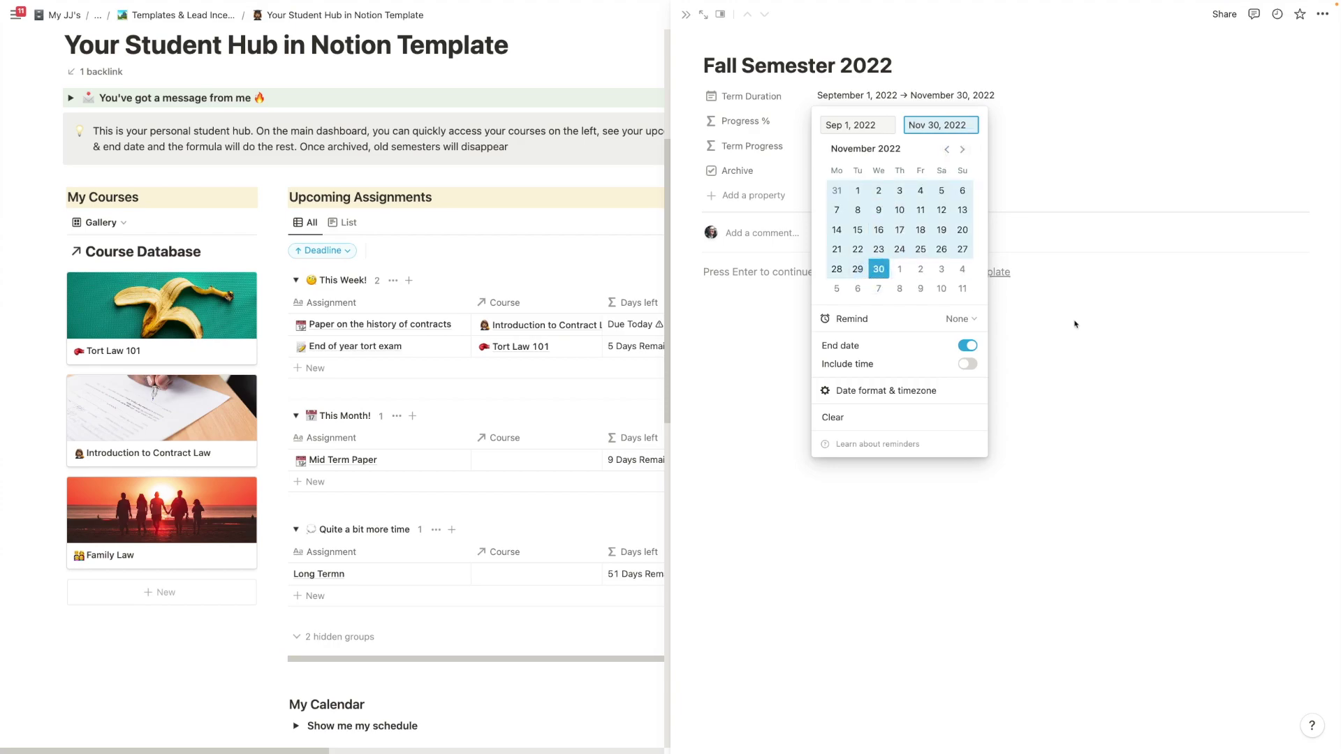
click(1085, 351)
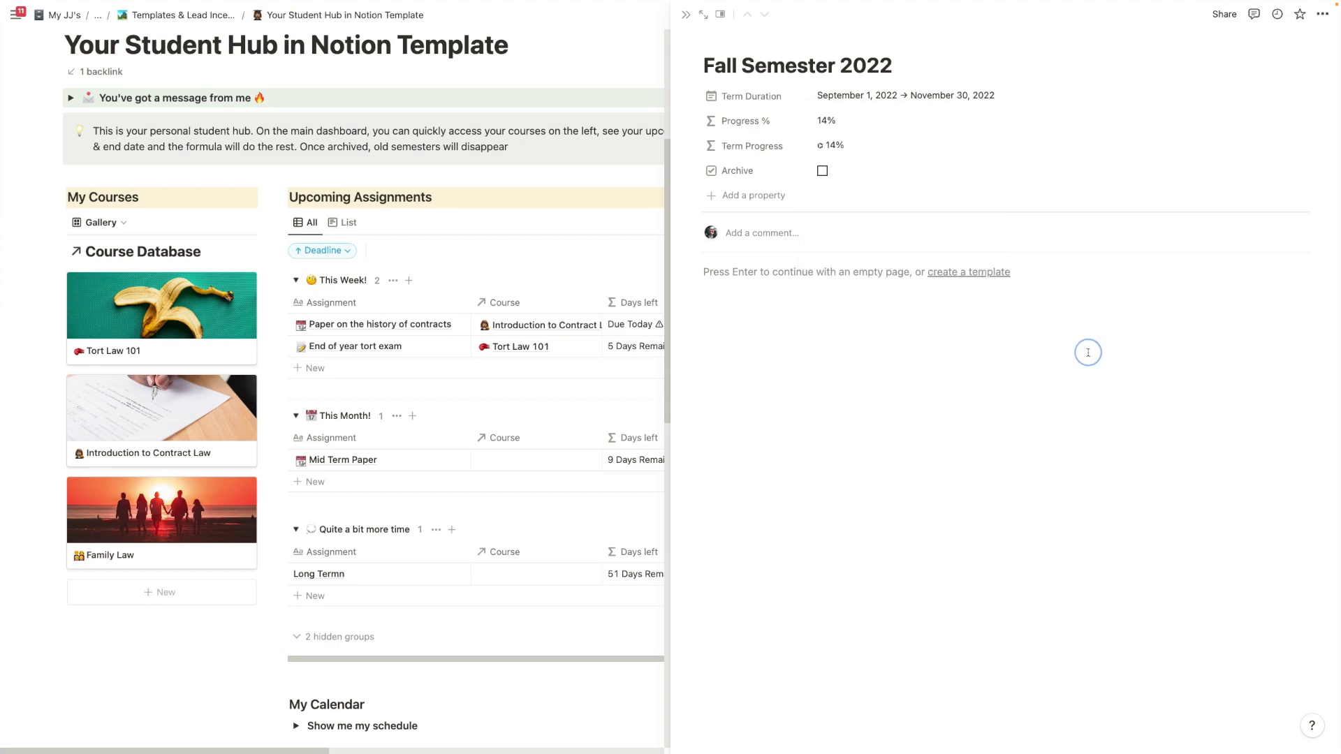
click(685, 14)
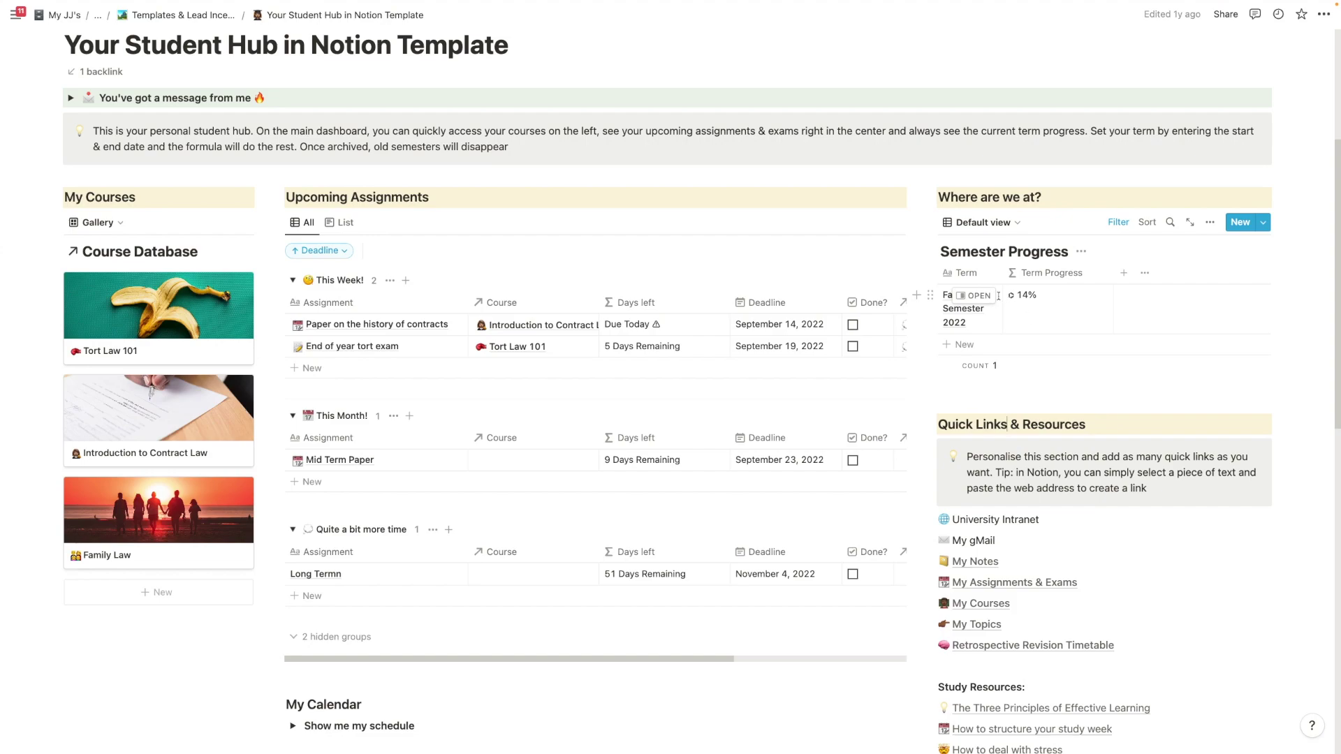
Step: Scroll the dashboard to show the contracts history paper due today and the tort exam in 5 days
scroll(576, 175, down, 1)
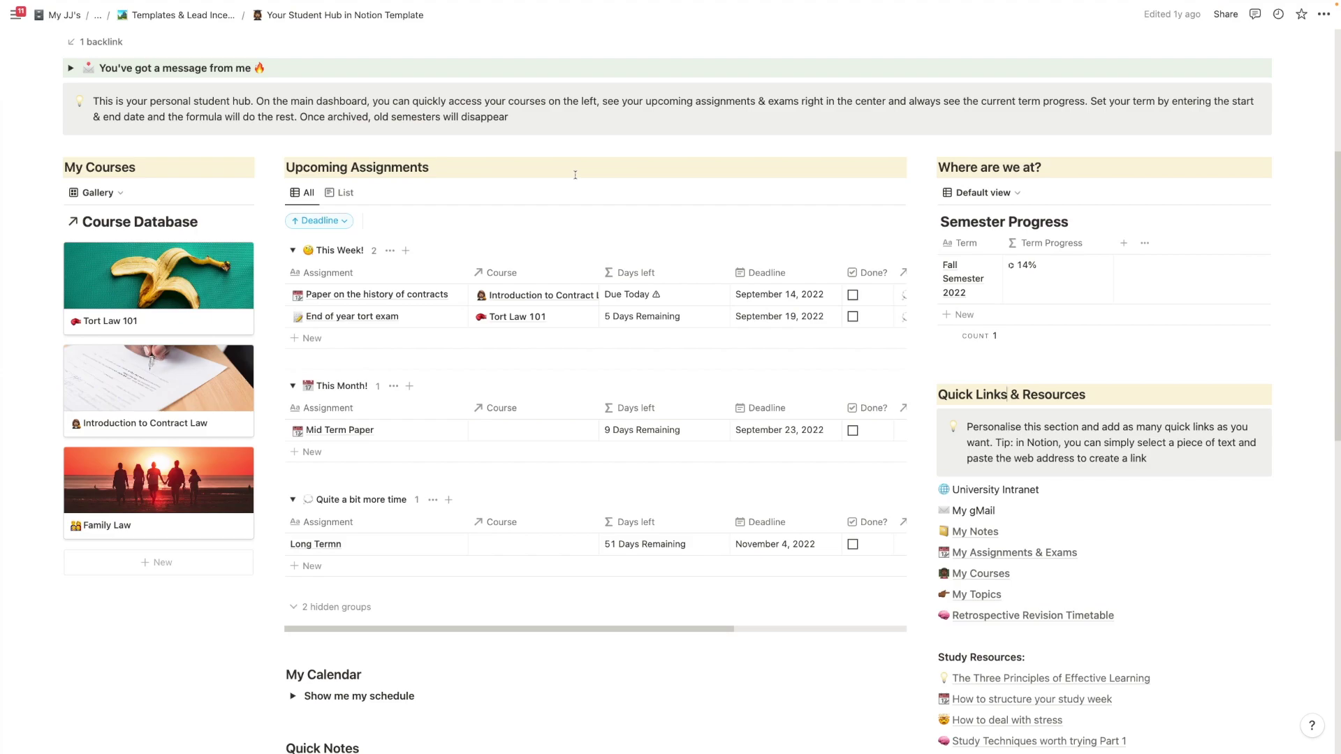
scroll(391, 203, down, 2)
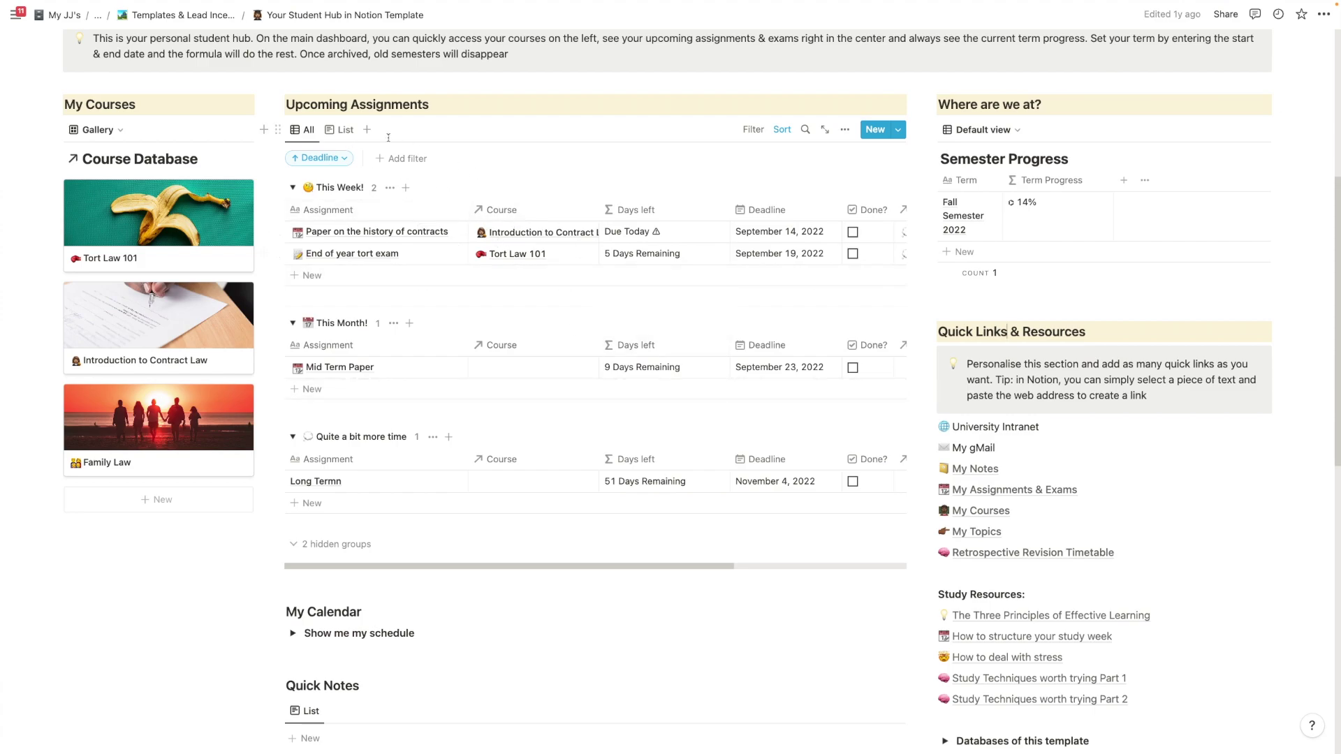
Step: Show Upcoming Assignments as a List, expand 'Show me my schedule', and switch to the Indify dashboard
click(342, 129)
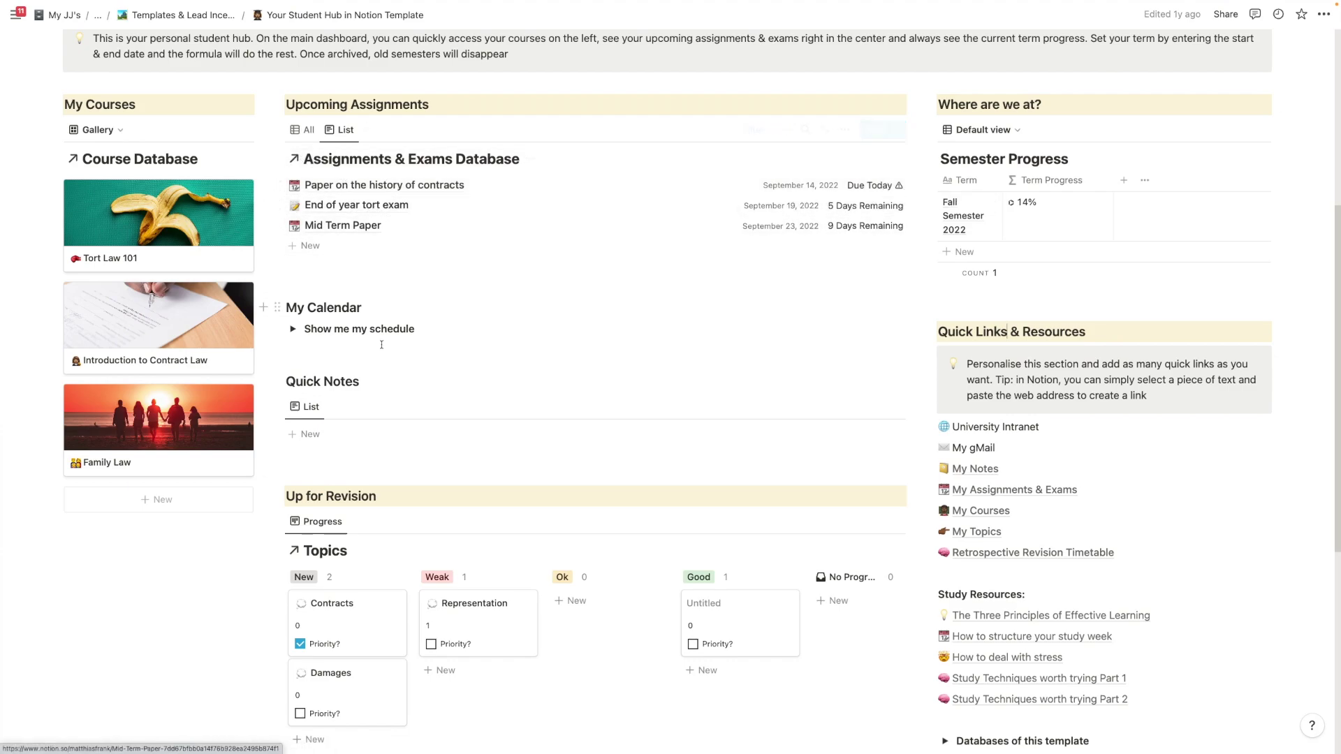
scroll(342, 174, down, 3)
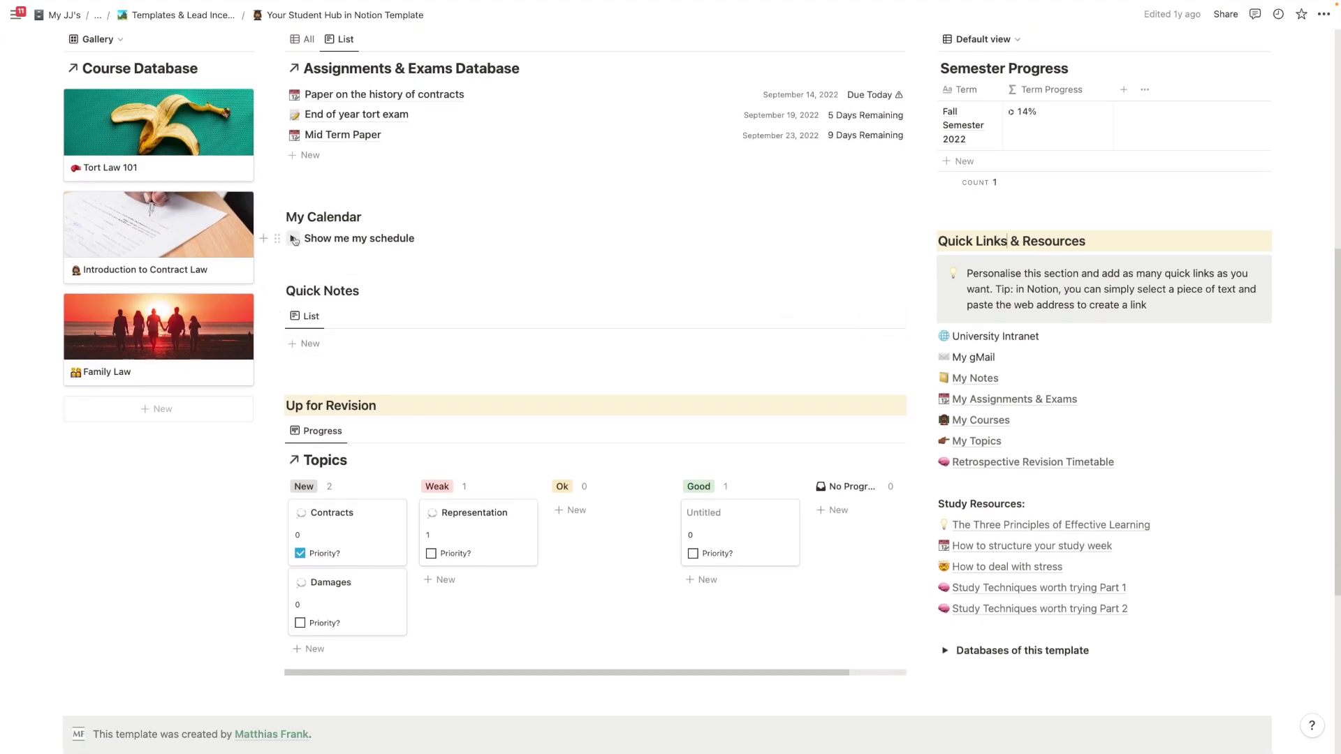
click(293, 239)
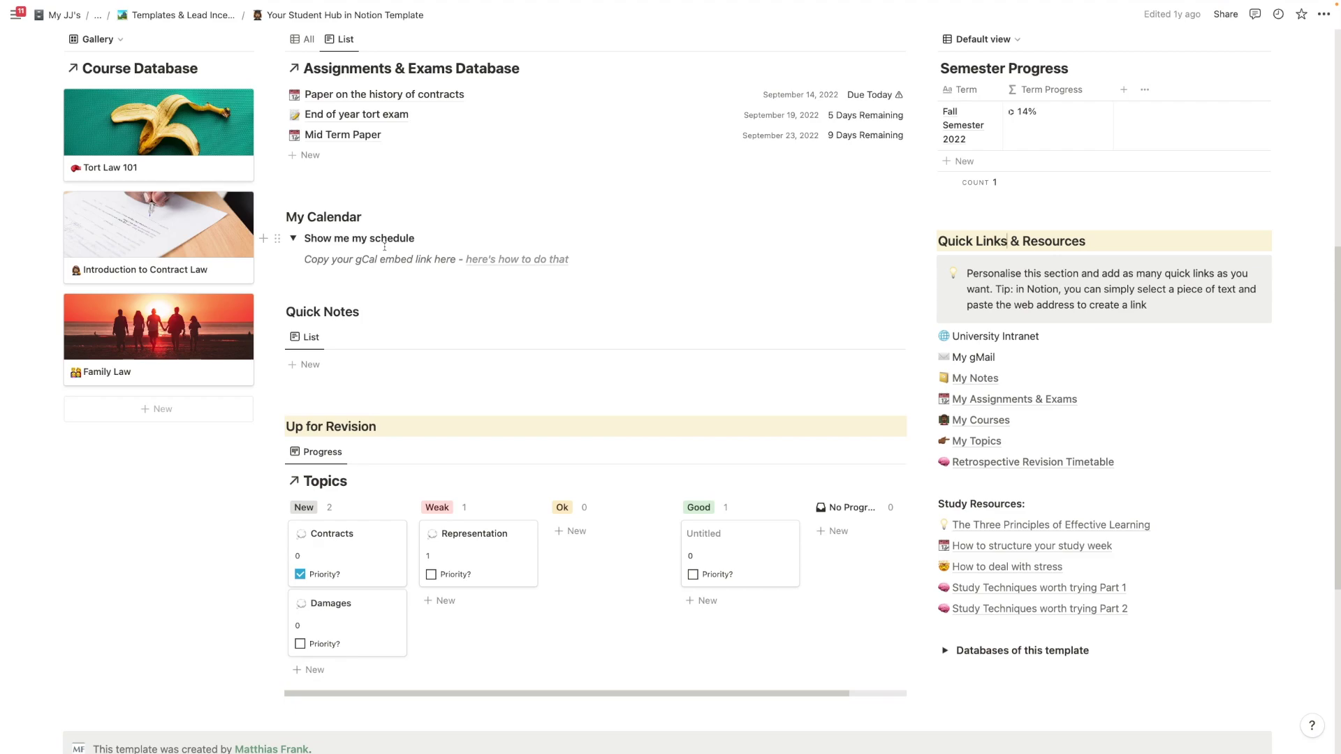
key(ctrl+Left)
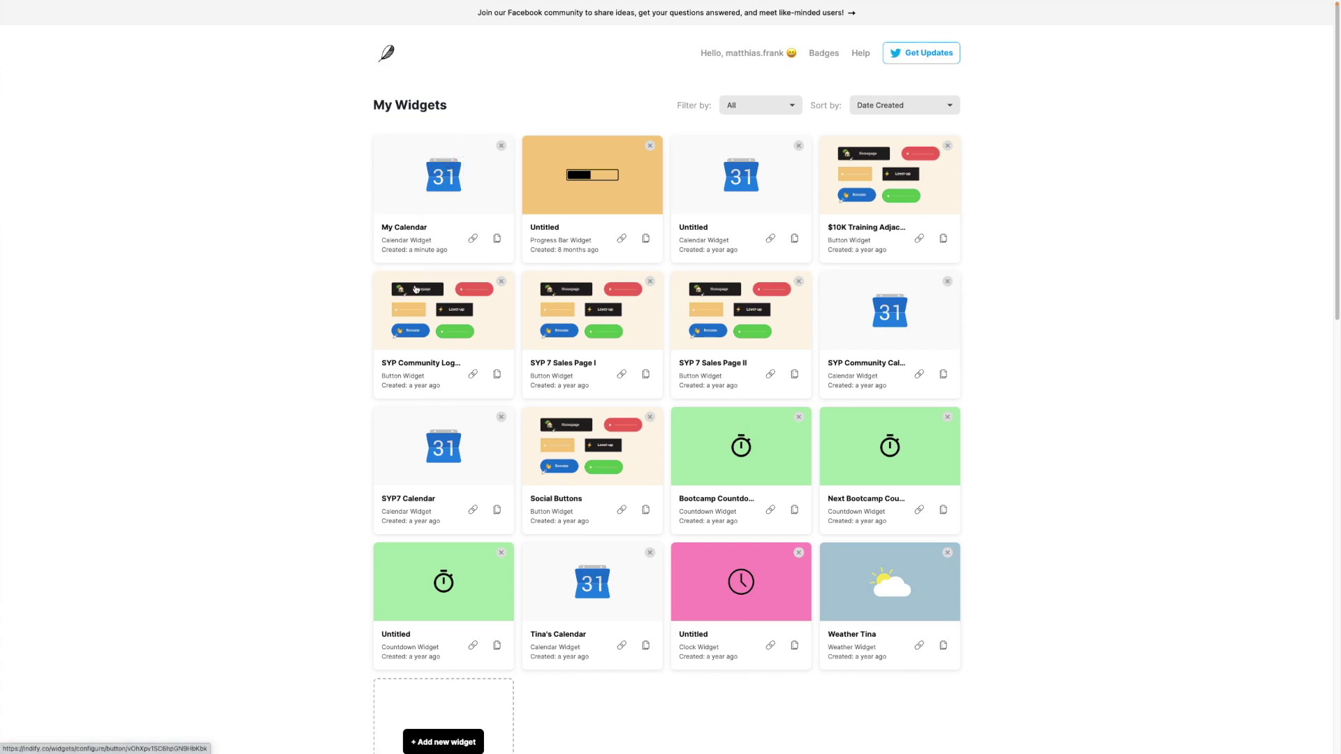
Step: In the My Calendar widget settings, start weeks on Monday and make the time indicator pale yellow
click(434, 185)
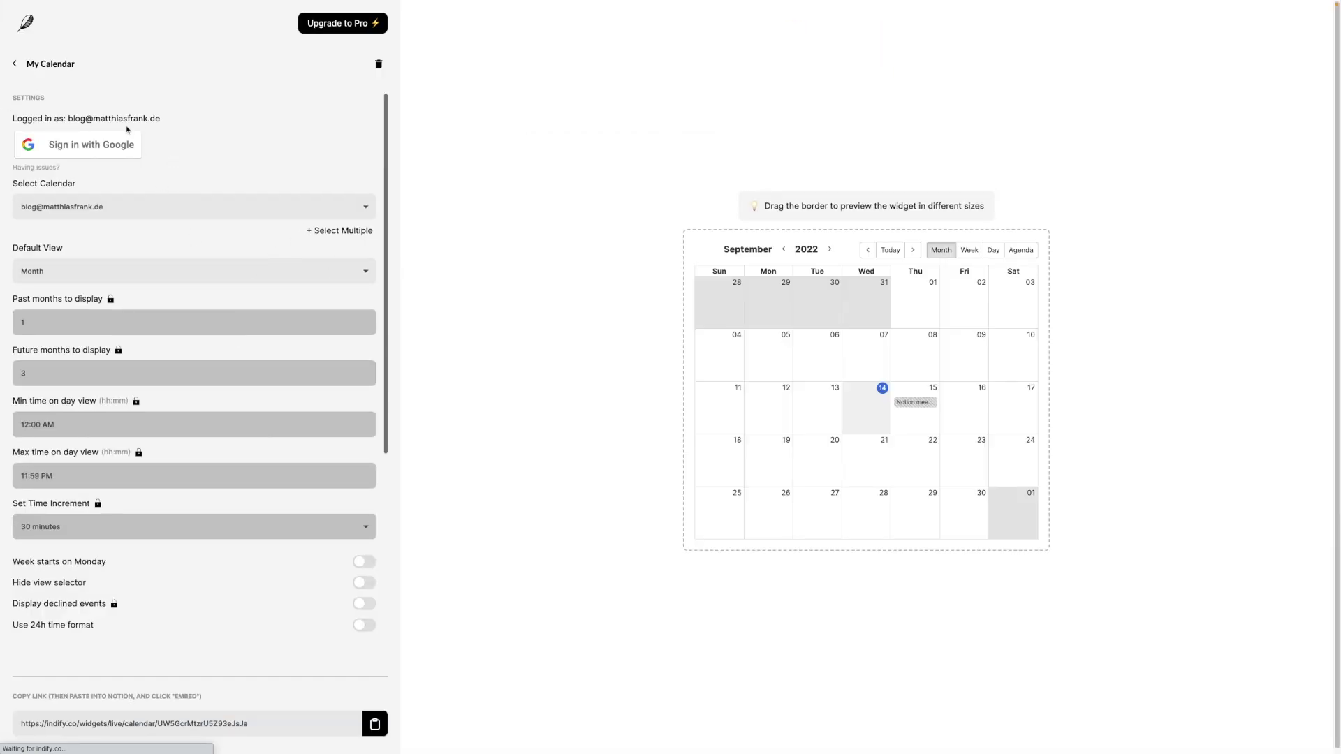
scroll(309, 358, down, 1)
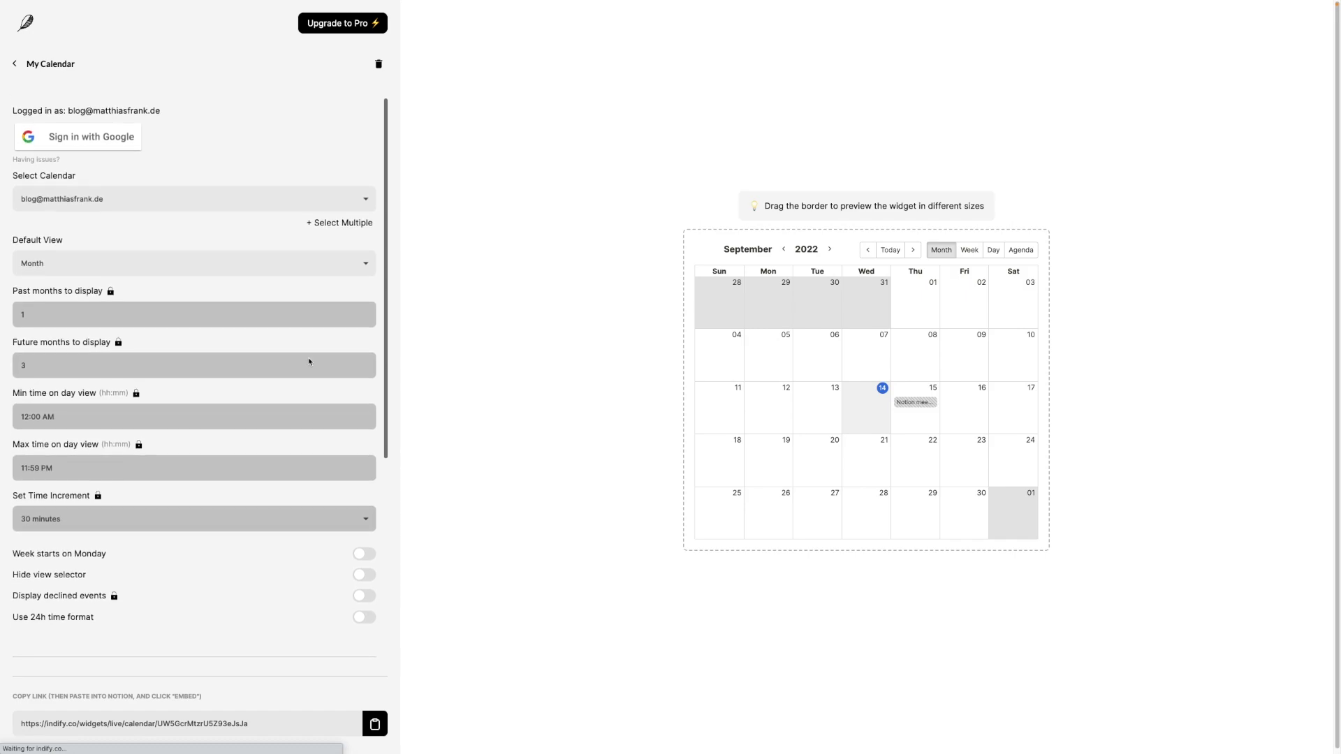
scroll(309, 361, down, 2)
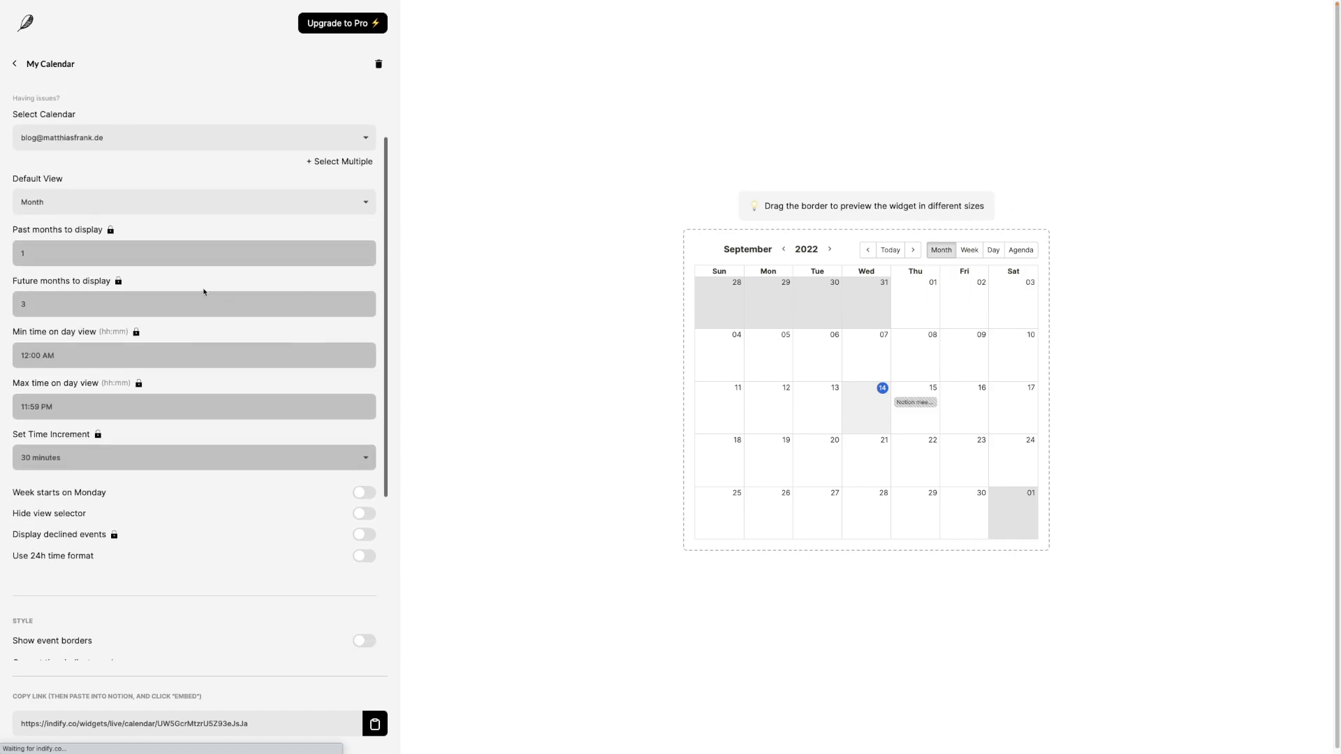
click(289, 207)
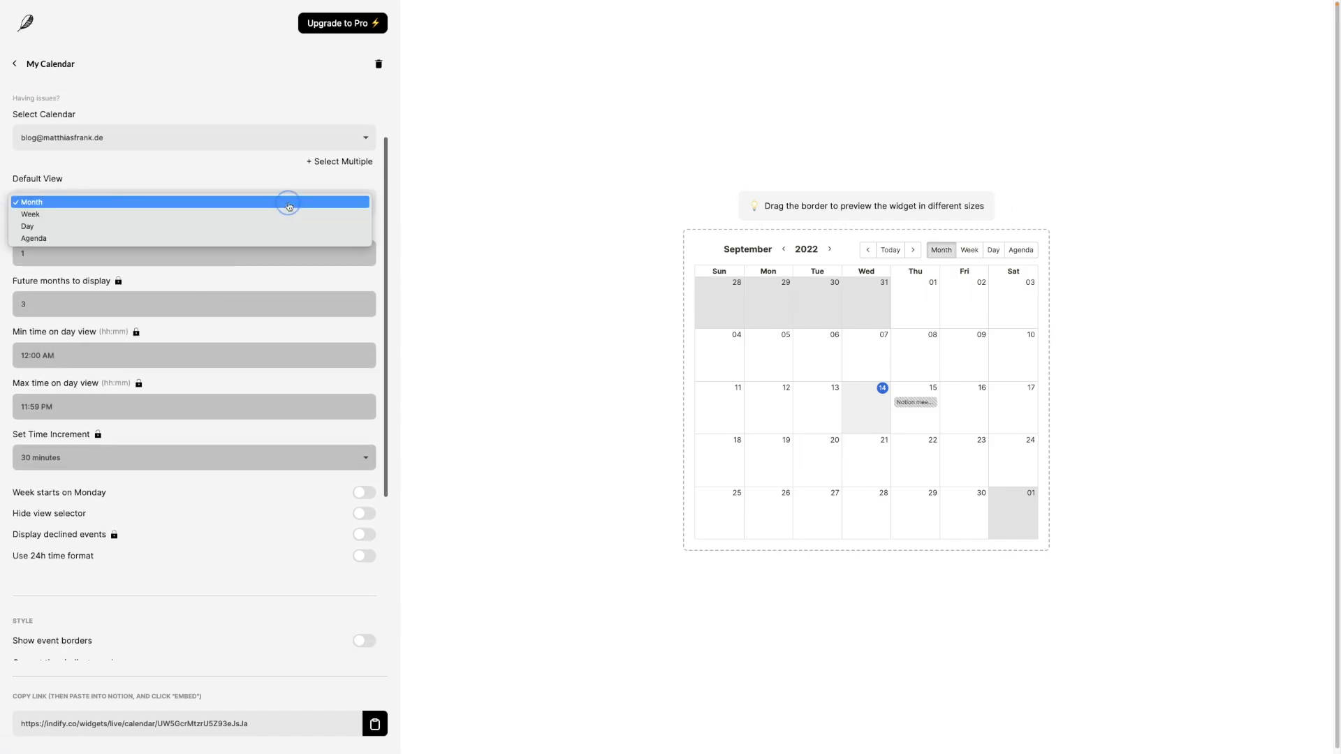
click(210, 180)
scroll(233, 350, down, 3)
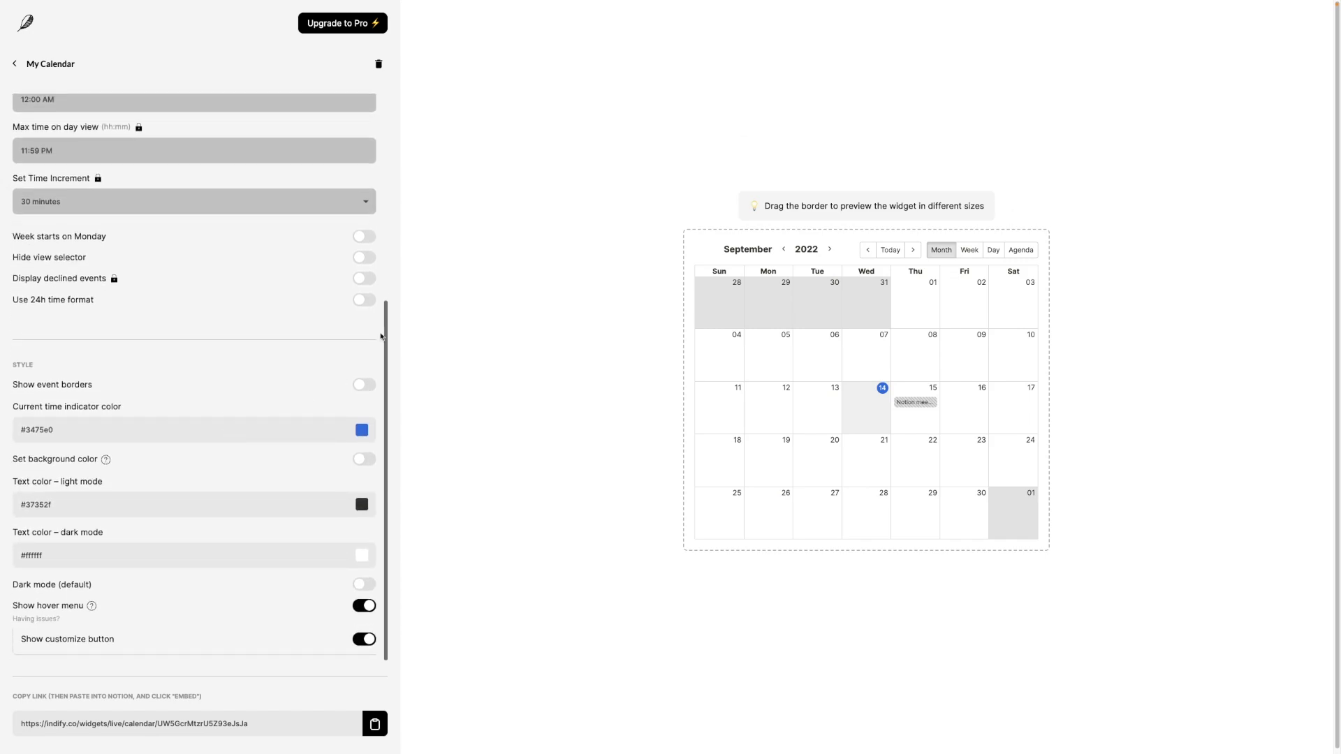
click(363, 237)
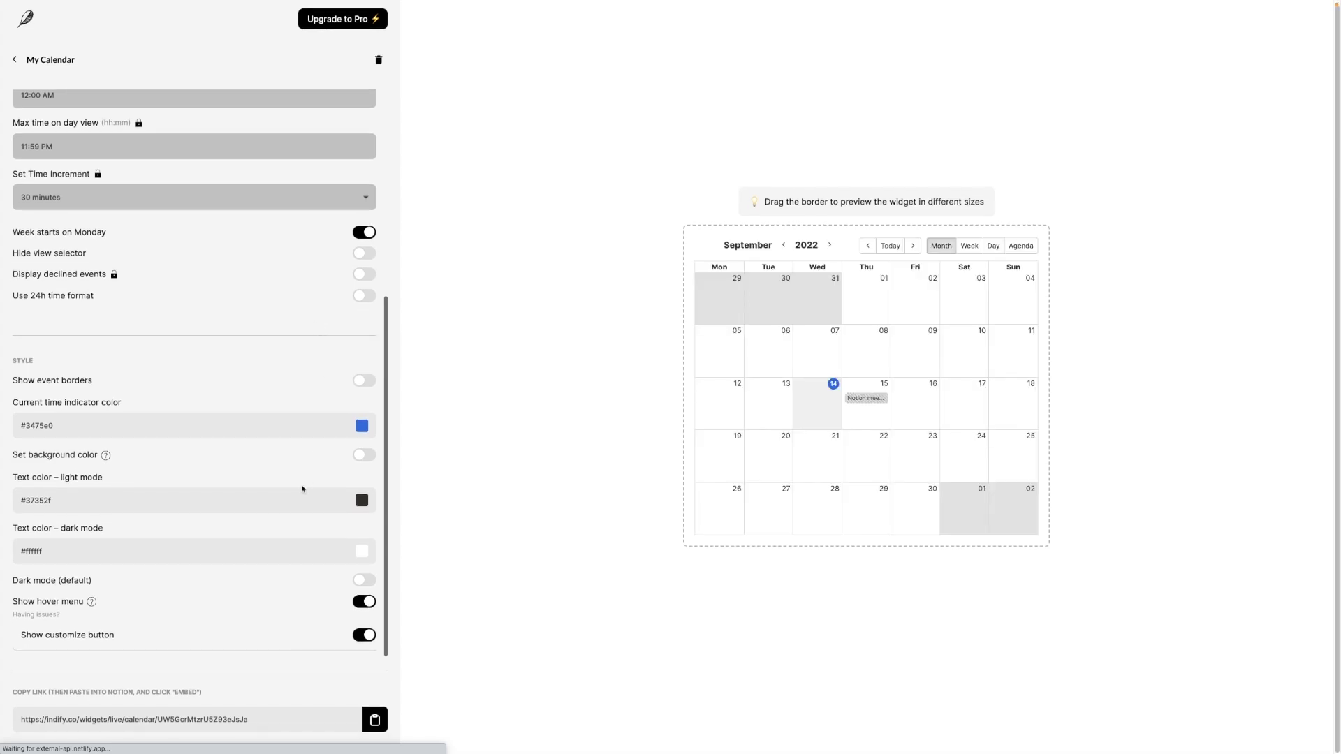
click(362, 425)
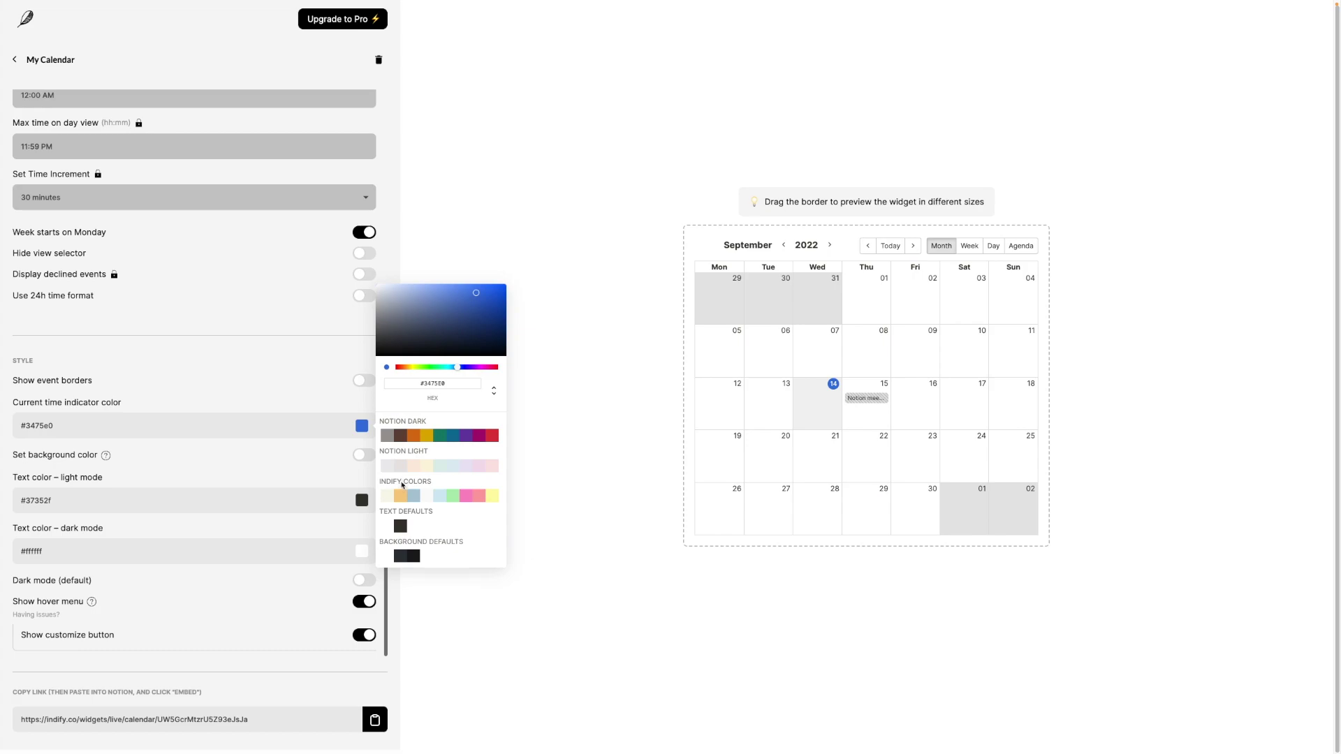
click(426, 468)
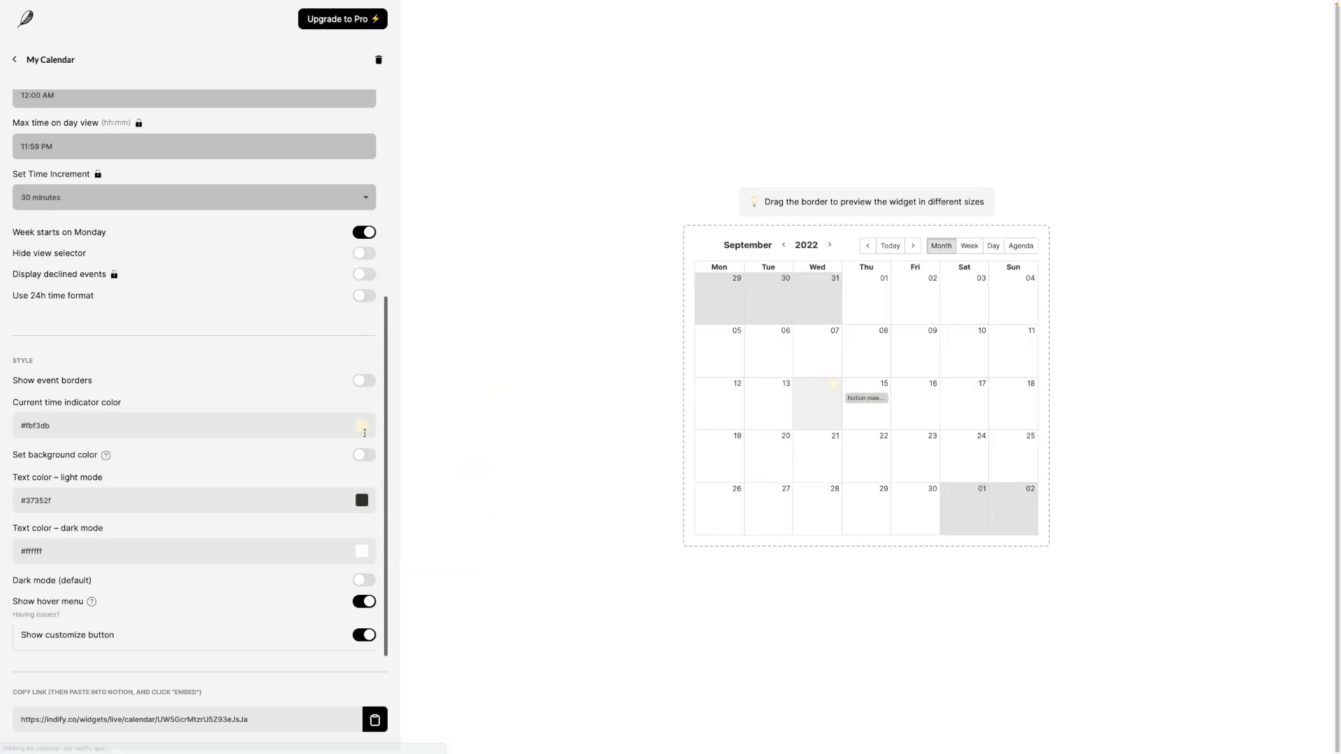
click(319, 429)
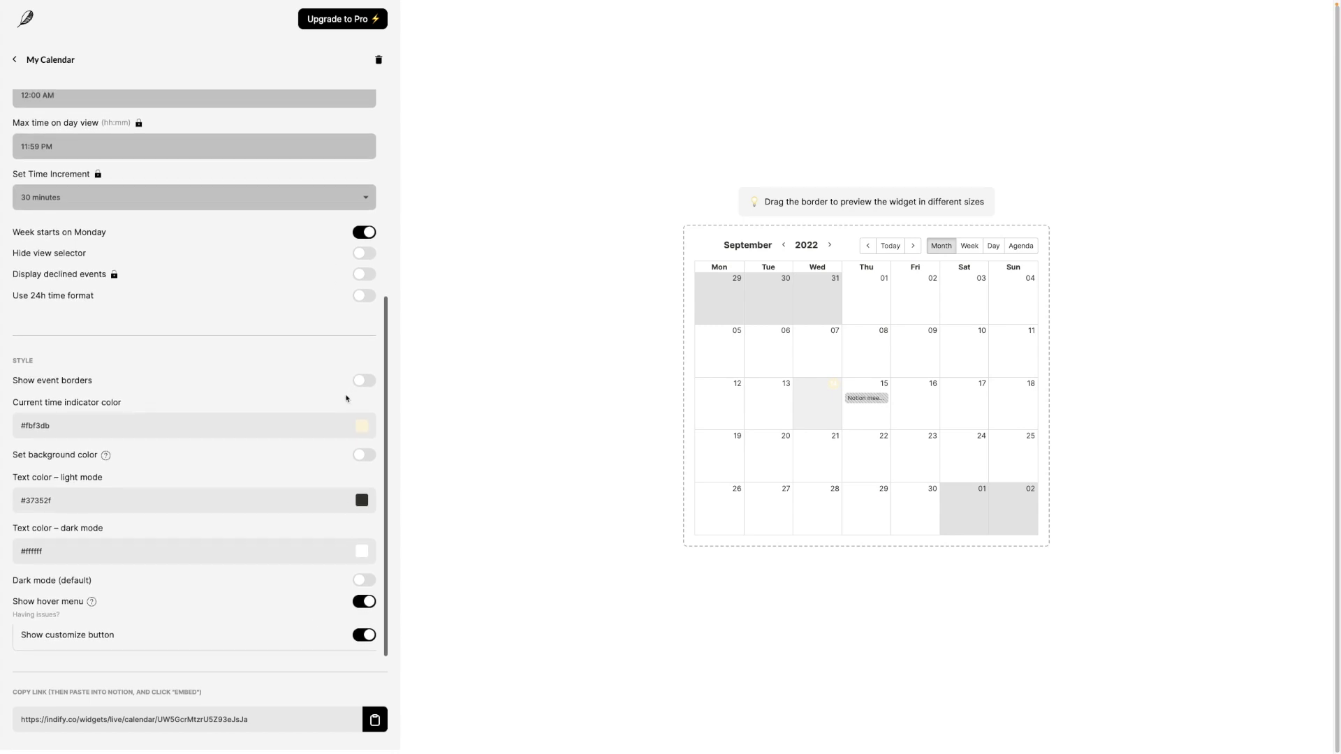
Step: Enable a custom cream #fbf3db background and copy the widget's embed link
click(358, 454)
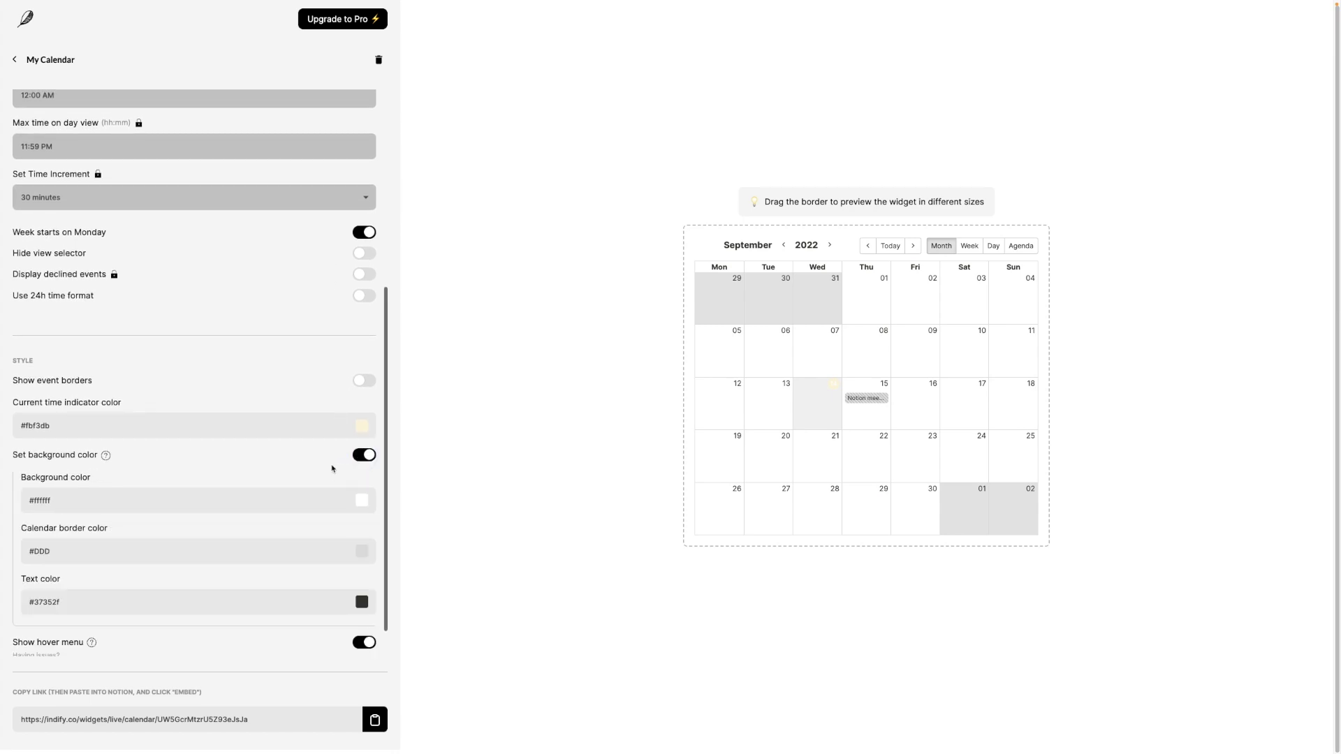
click(360, 503)
click(428, 577)
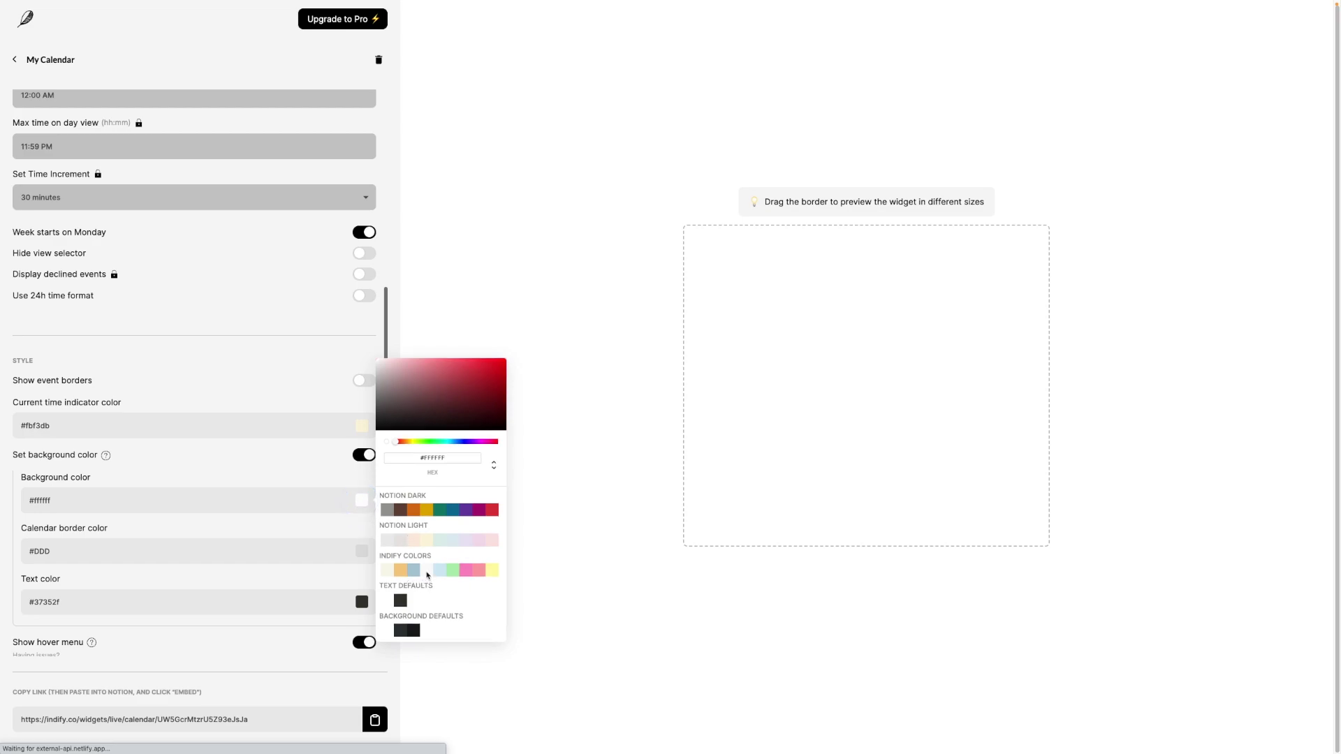
click(374, 485)
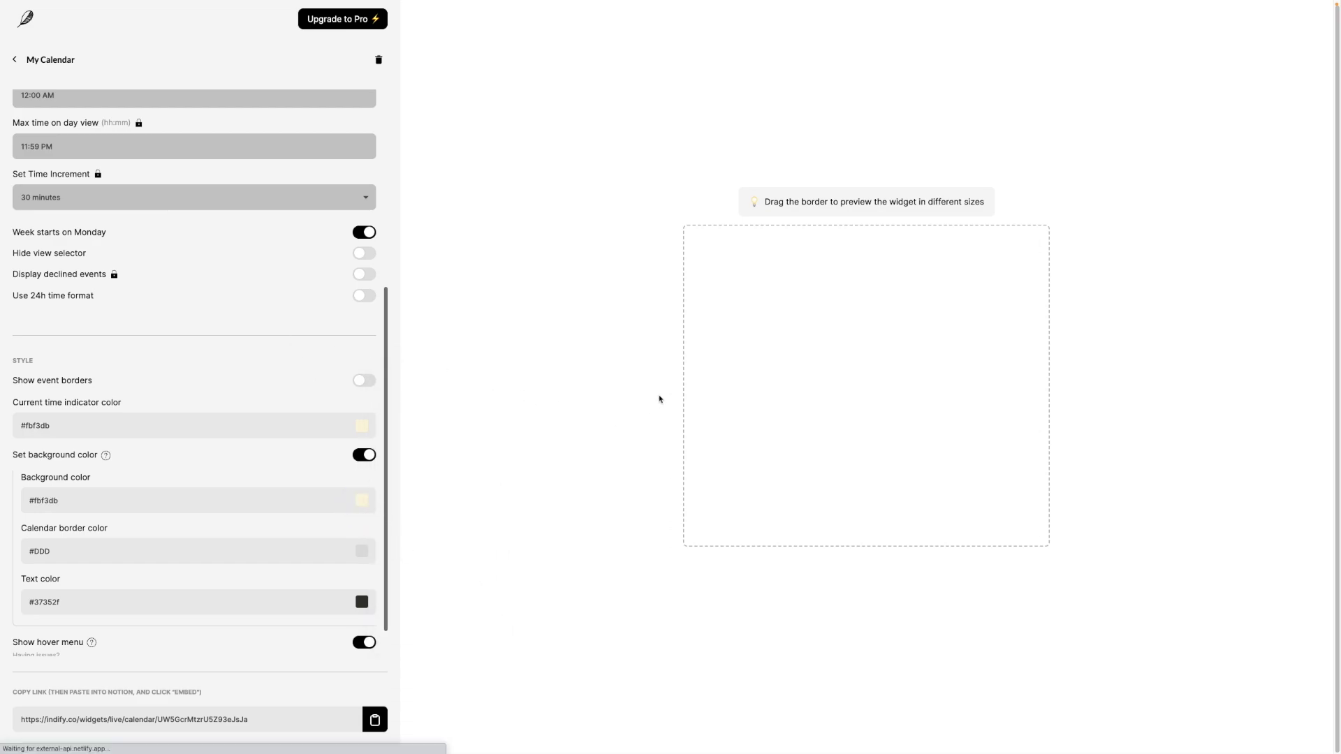
scroll(328, 440, down, 1)
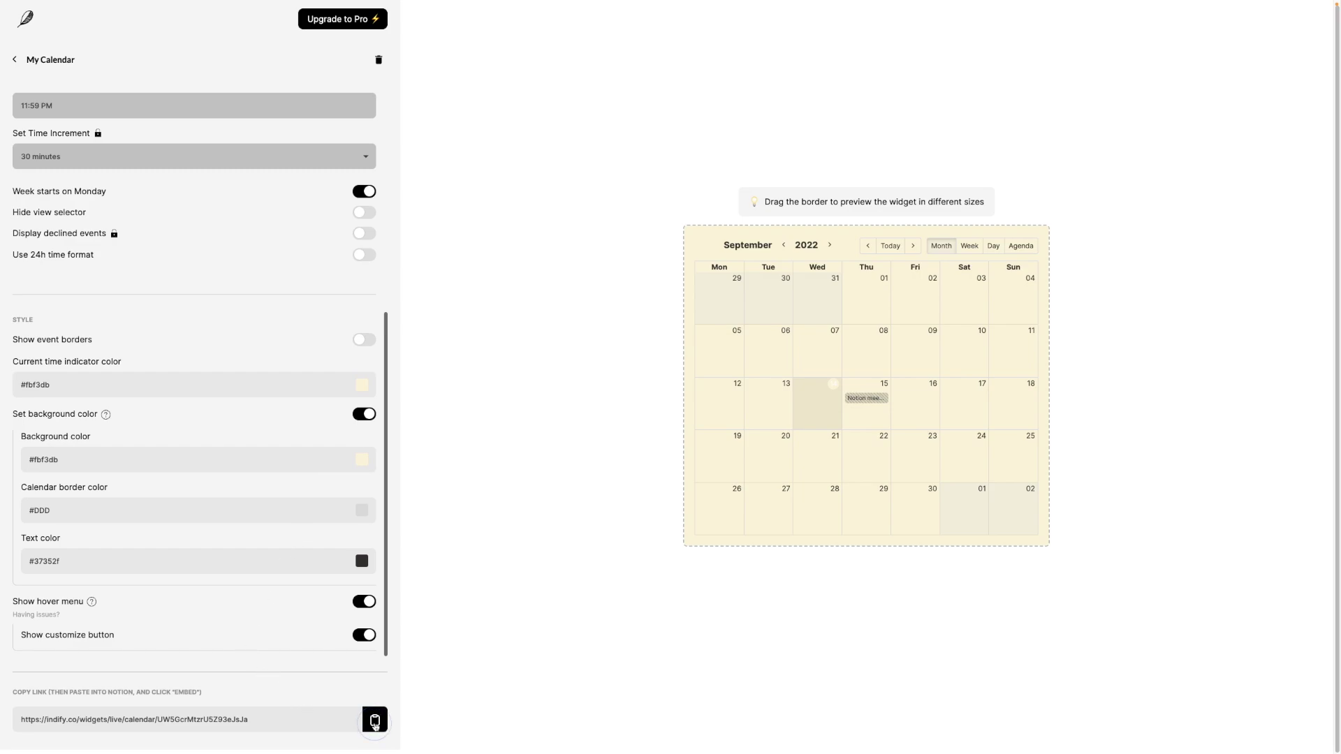
click(375, 719)
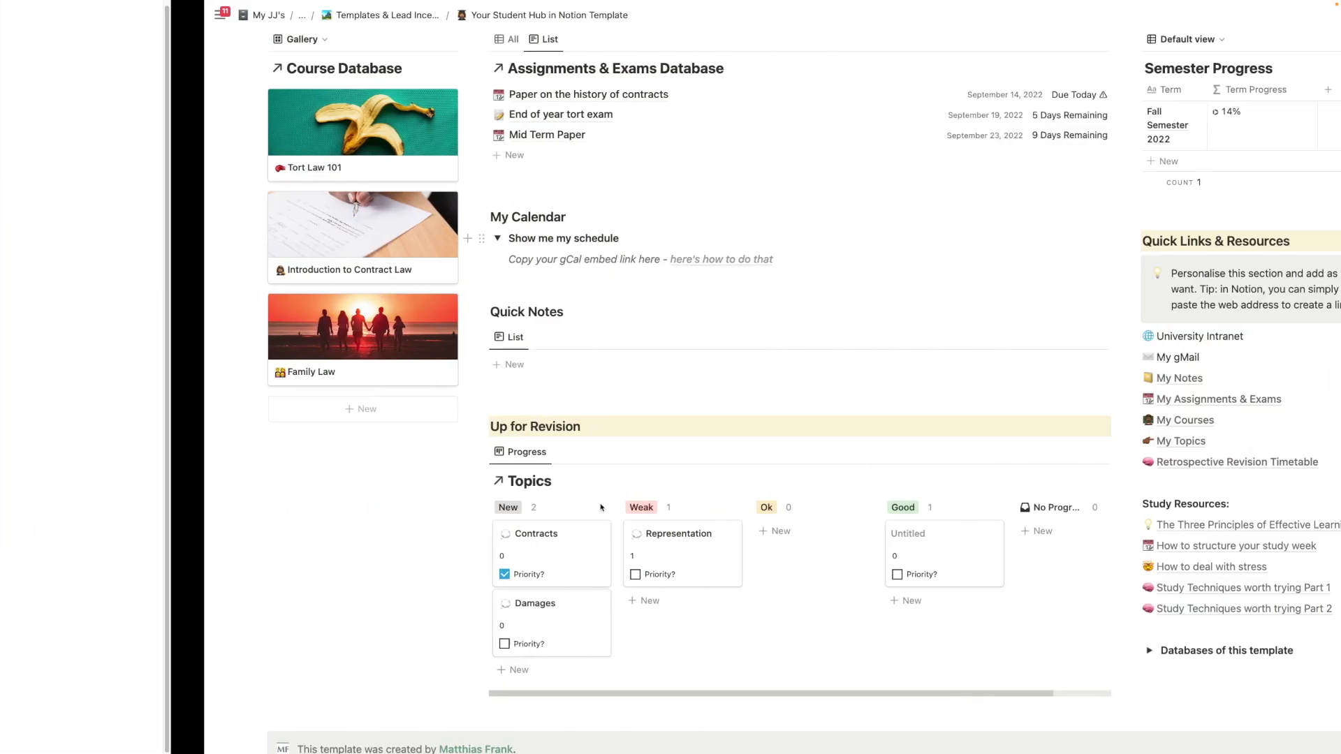
Step: Paste the Indify calendar link under 'Show me my schedule' as an embed
click(426, 237)
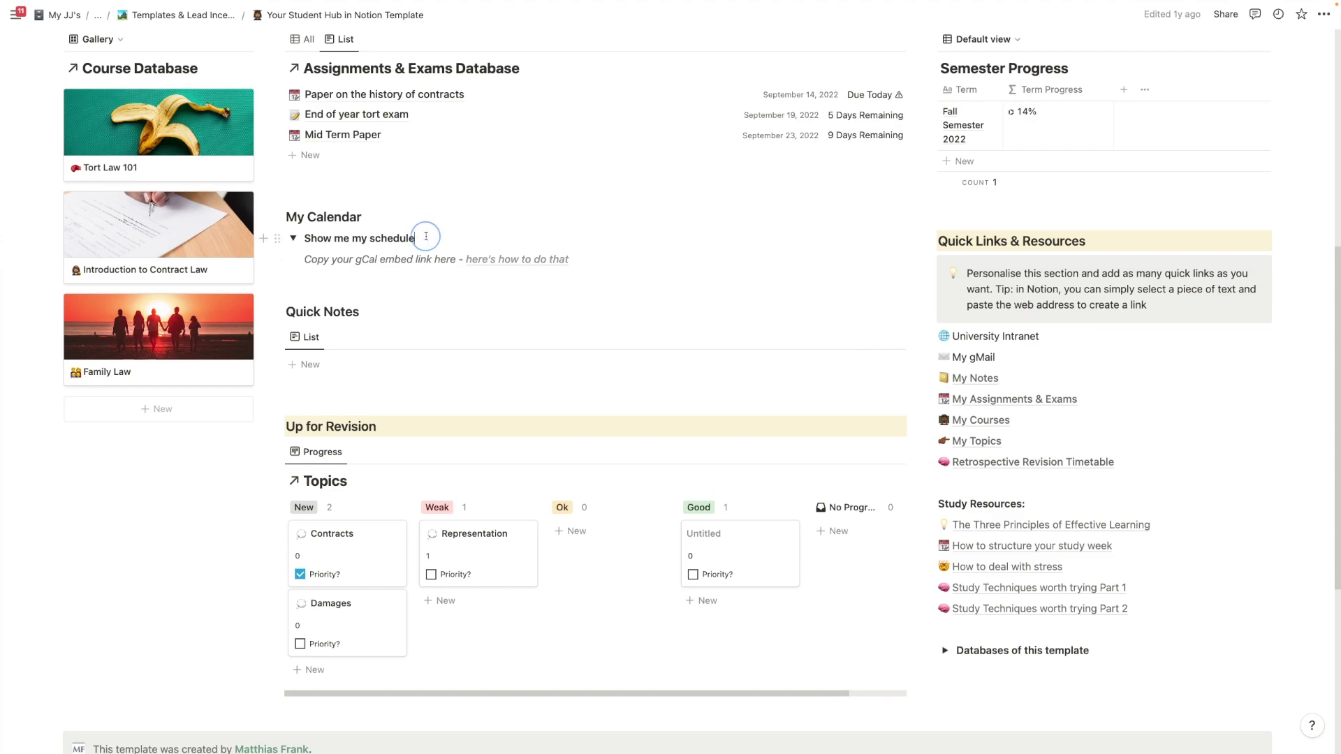
key(Return)
key(super+v)
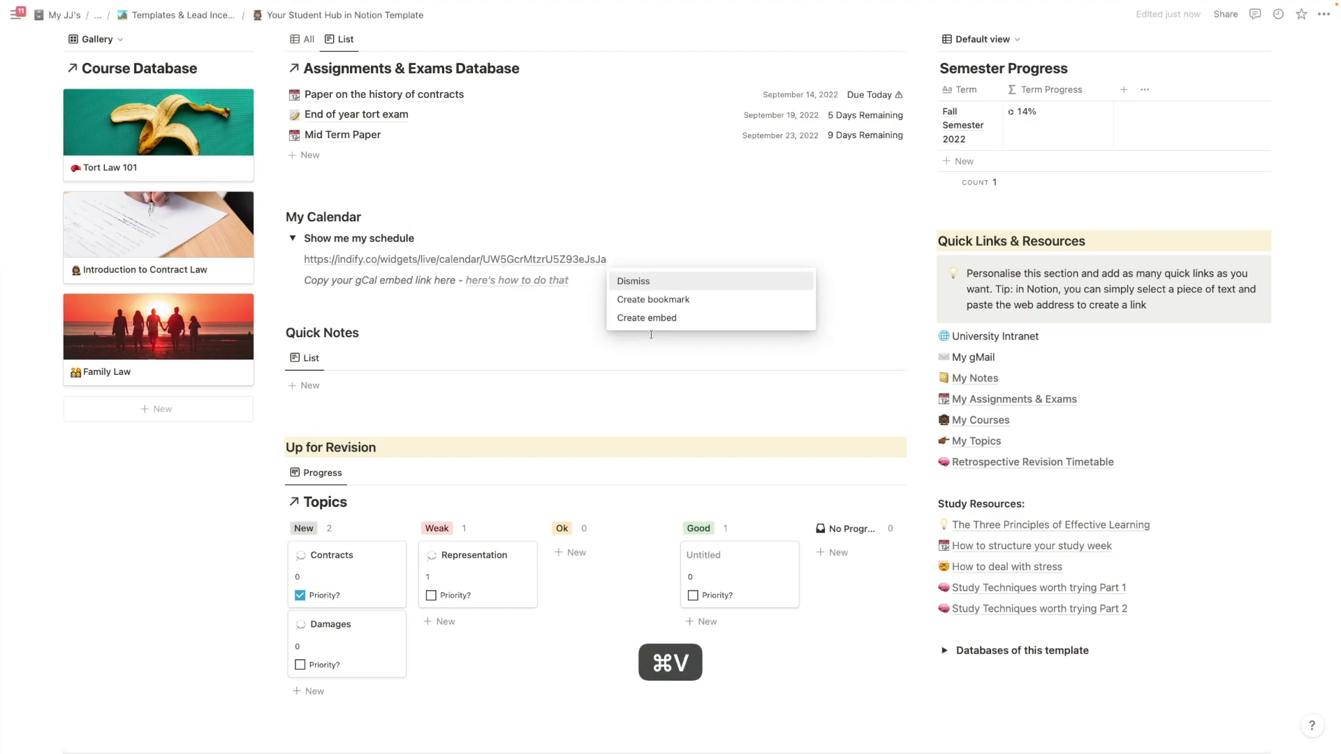
click(632, 318)
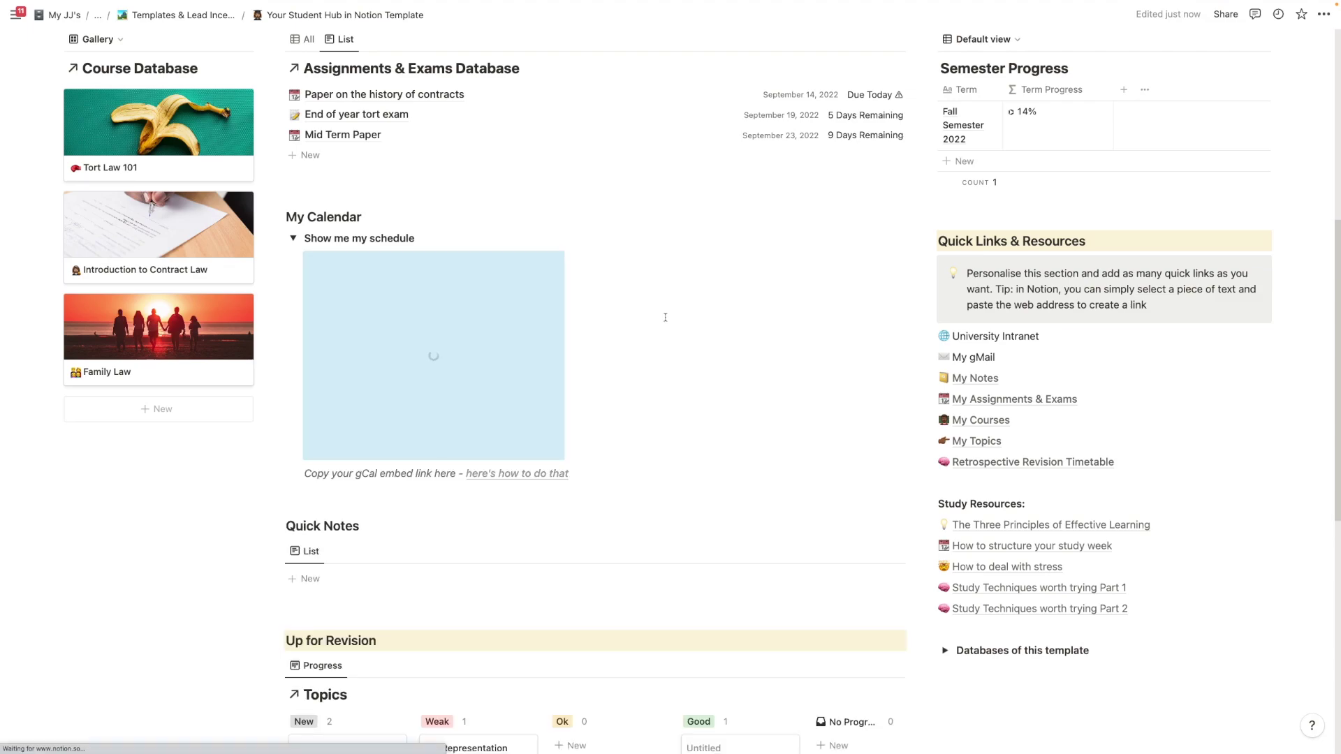
Step: Widen and lengthen the calendar embed, then fold the schedule toggle closed
drag(560, 355, 898, 351)
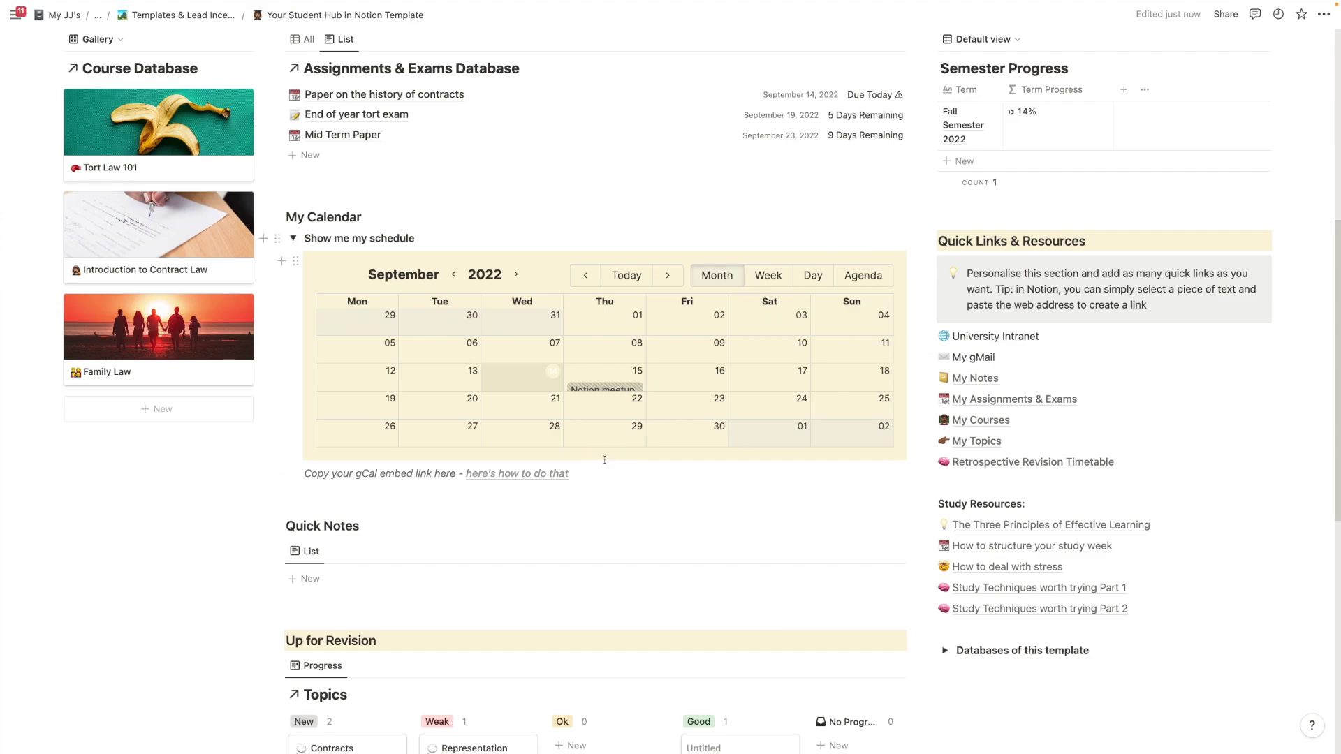
drag(604, 459, 604, 637)
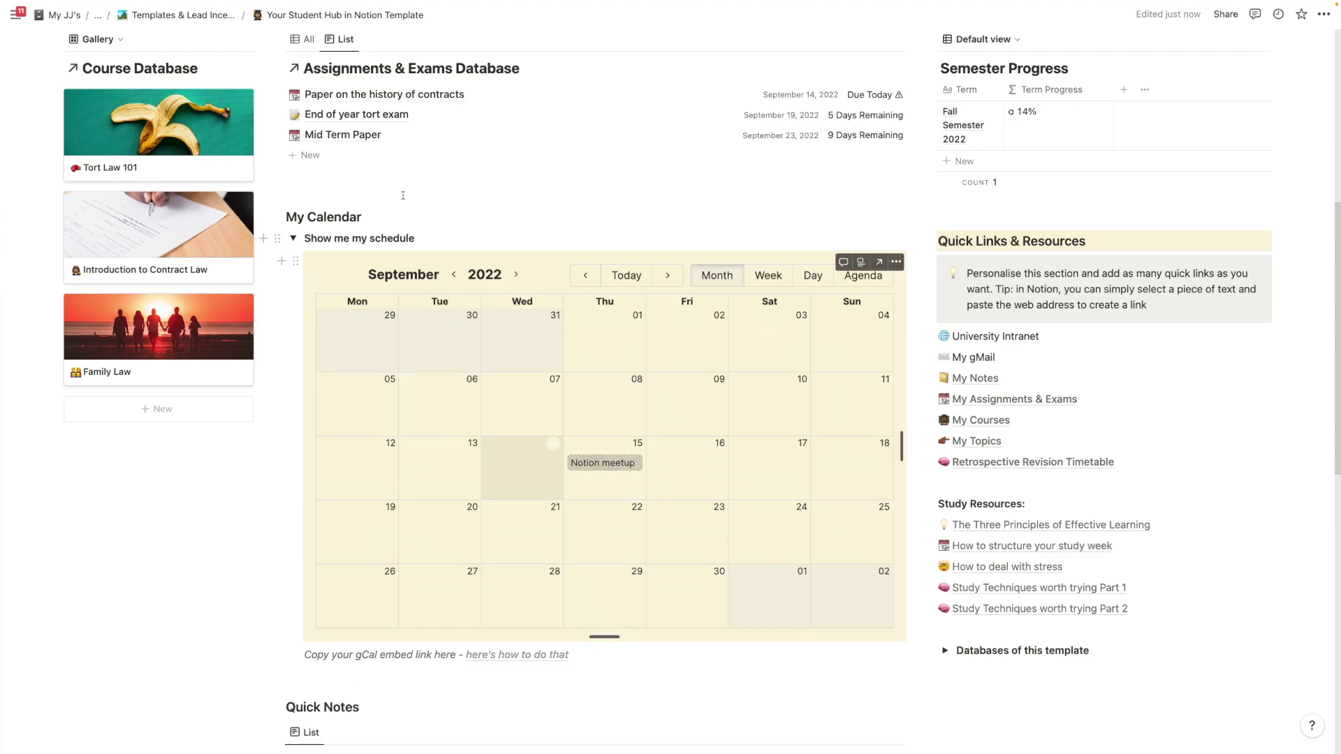
click(294, 238)
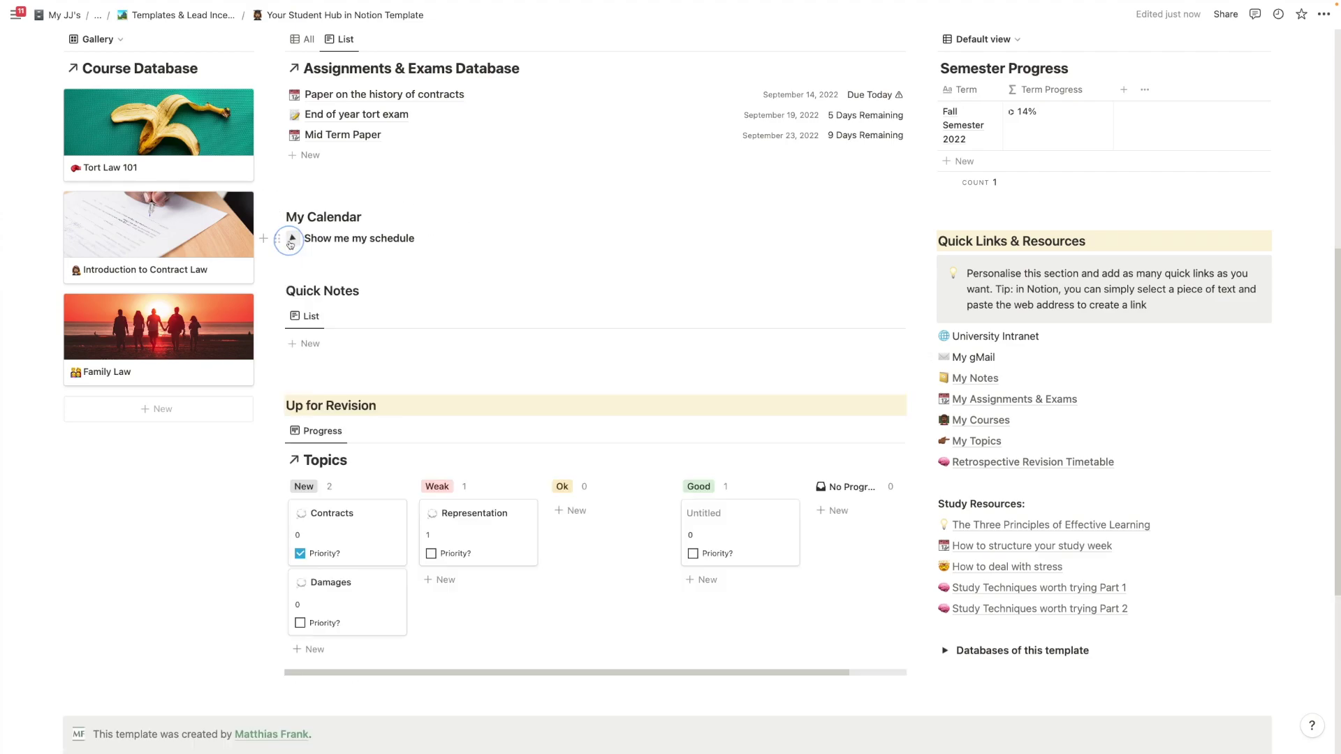
click(293, 241)
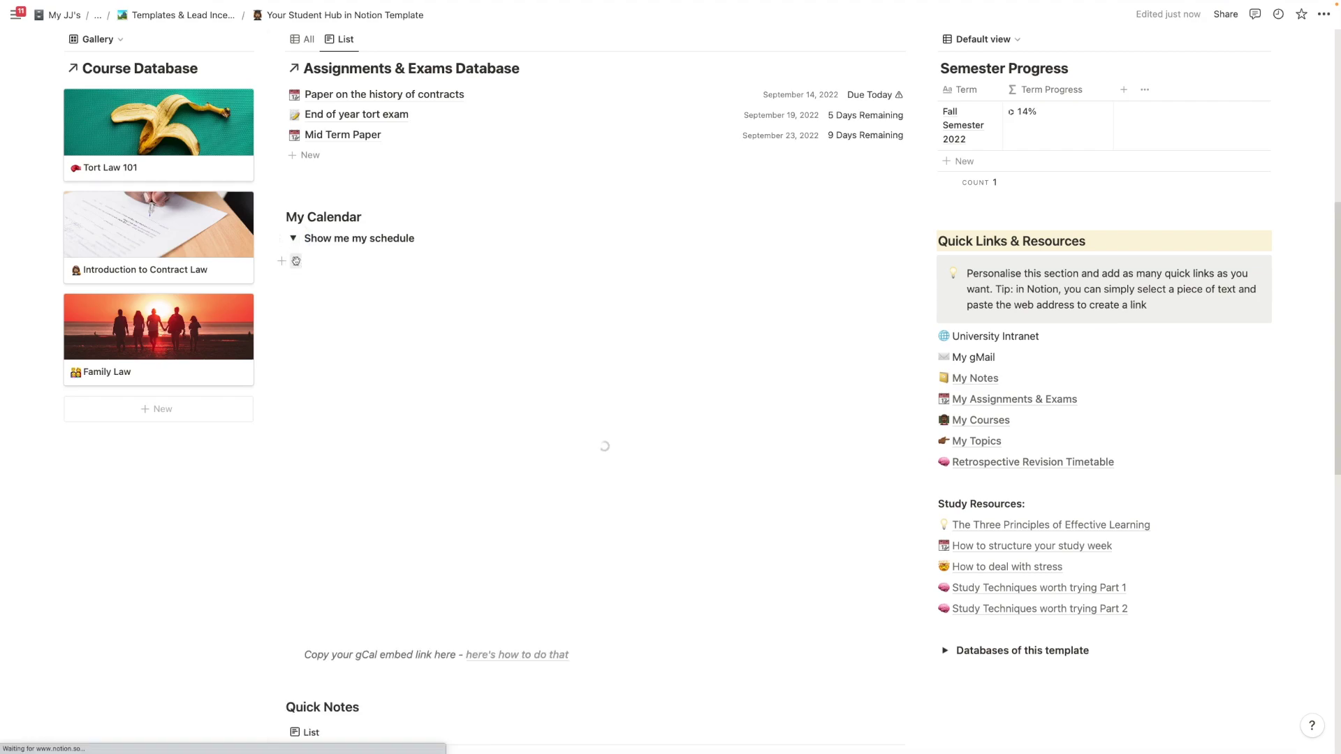
click(295, 262)
click(293, 238)
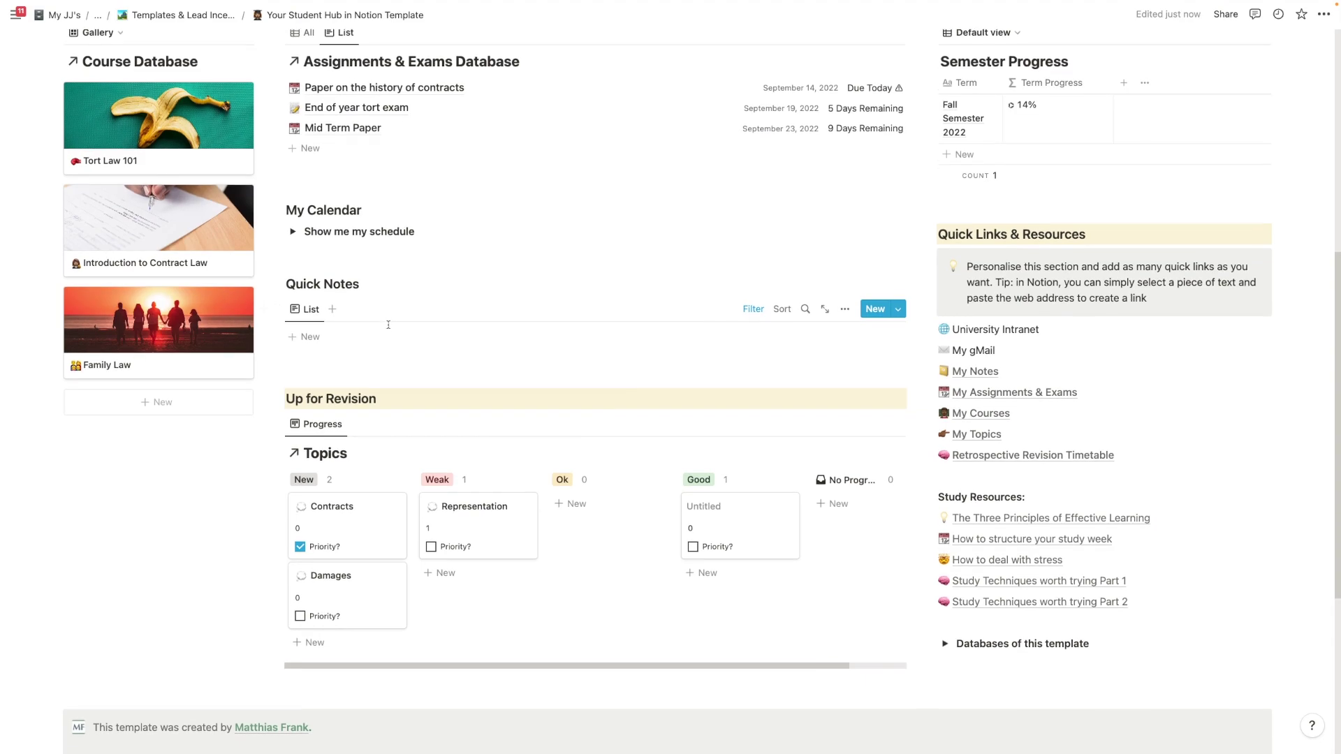
scroll(388, 324, down, 1)
scroll(389, 329, down, 2)
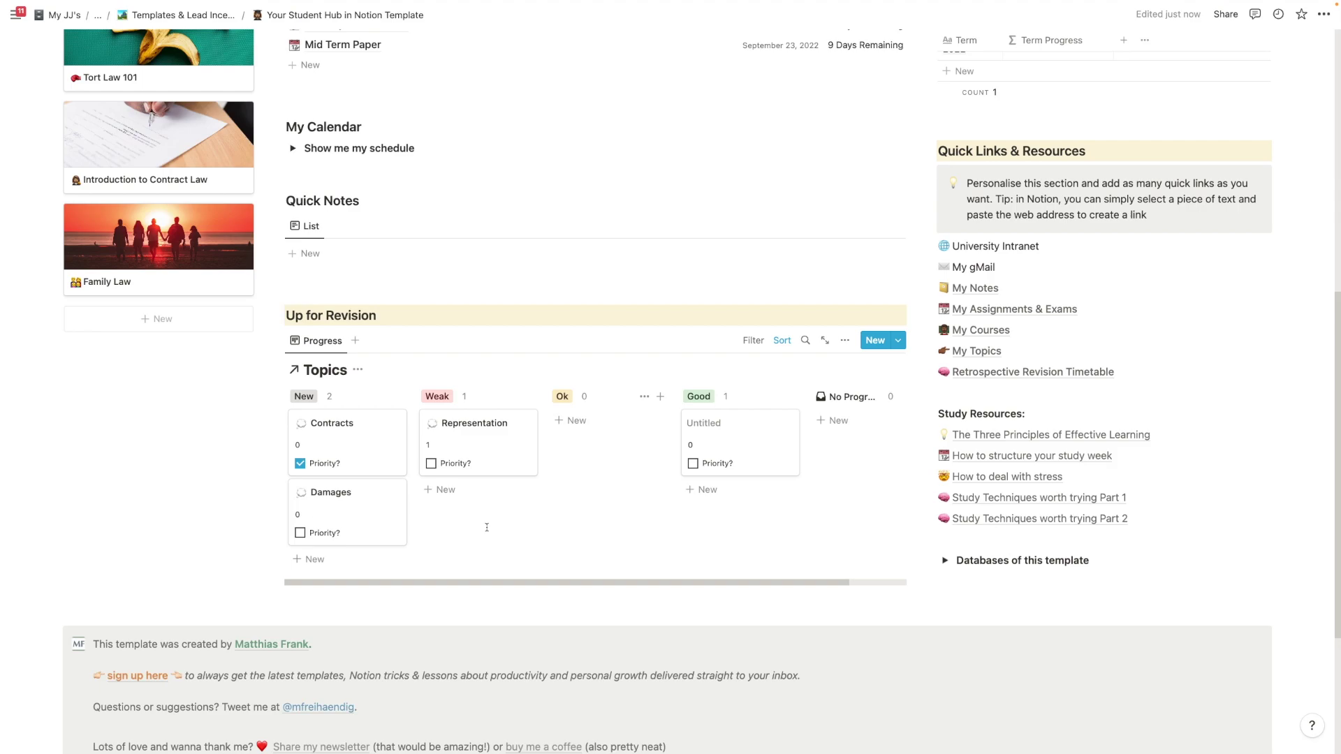
scroll(486, 527, up, 5)
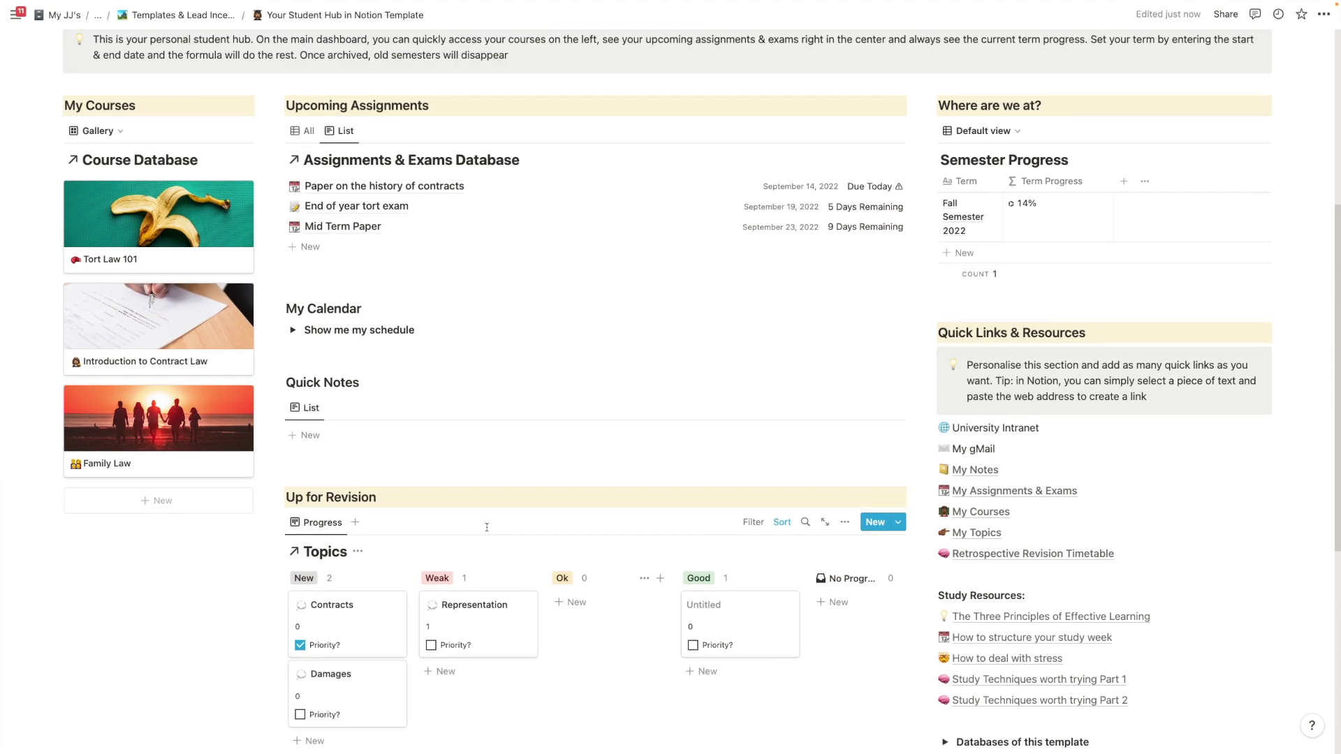
scroll(487, 527, up, 2)
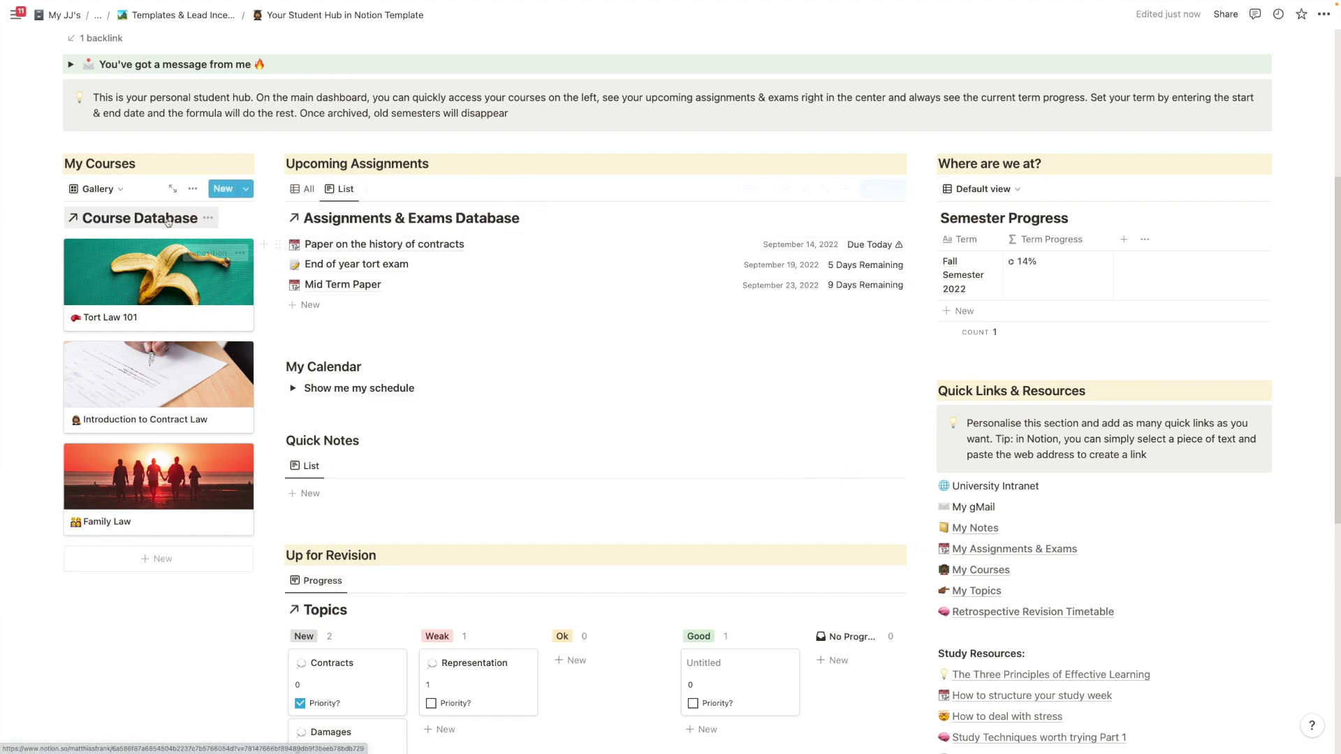
click(987, 570)
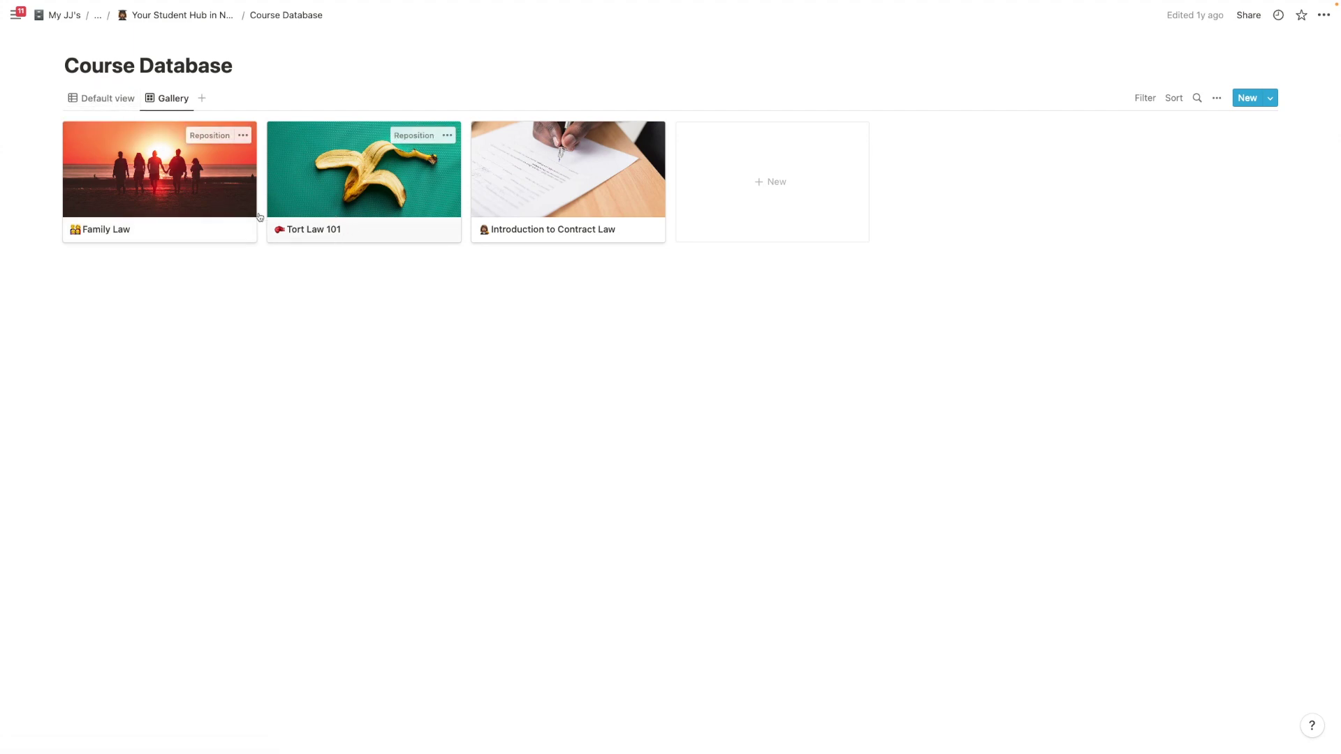
Step: Switch the Course Database from Gallery to its default table view listing the three courses
click(121, 100)
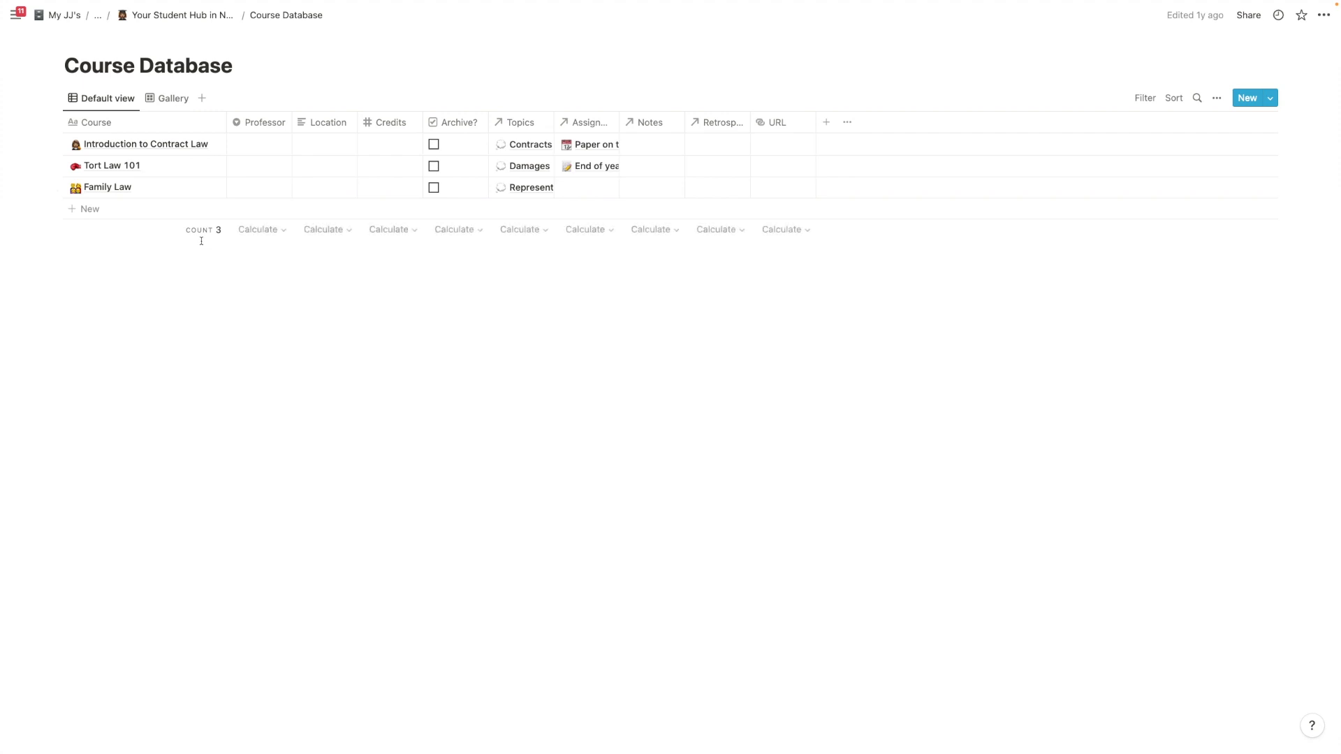
click(128, 210)
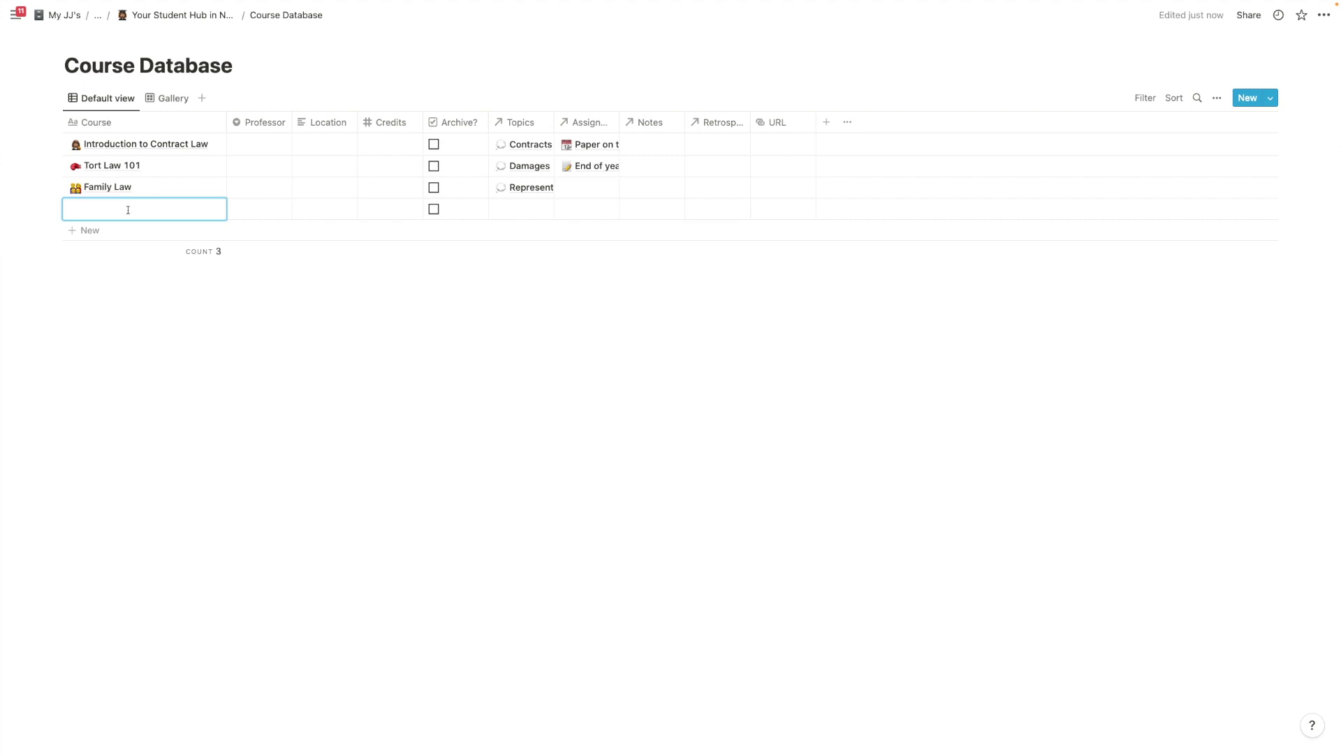
text(New Course)
key(Return)
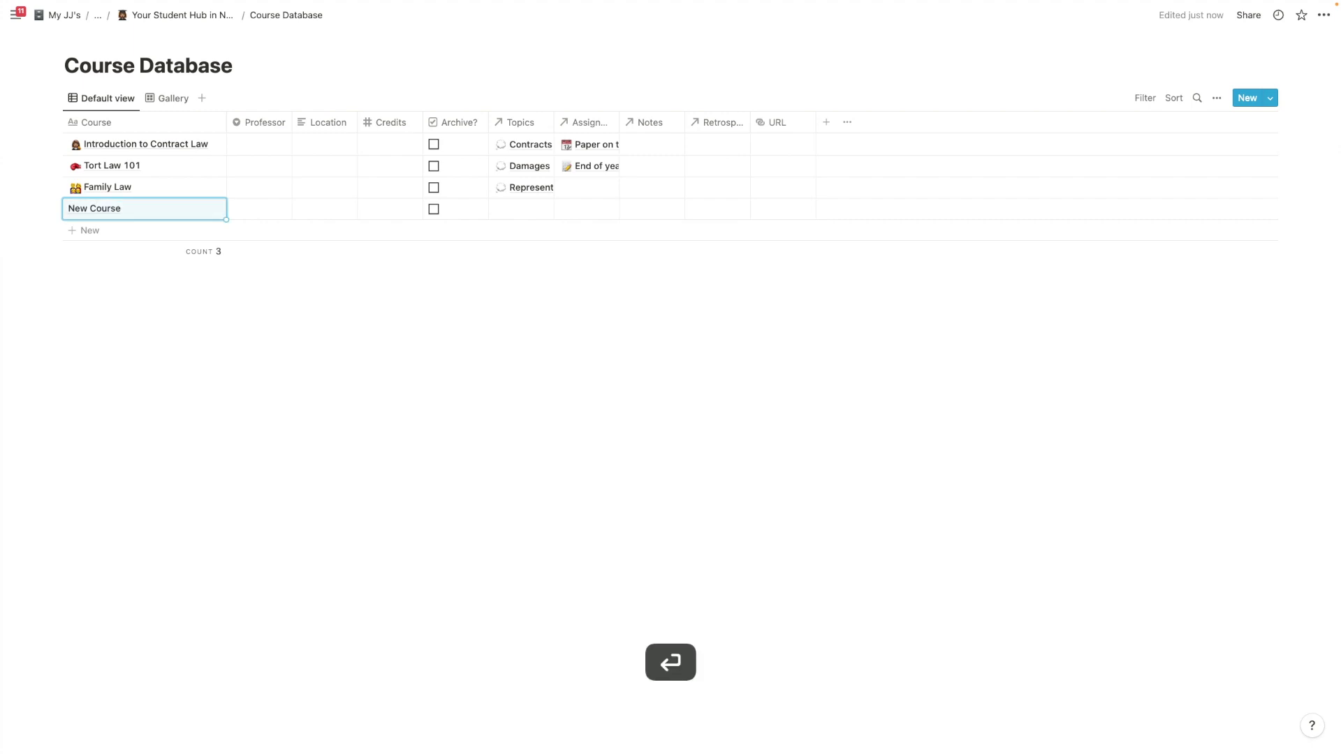
click(199, 208)
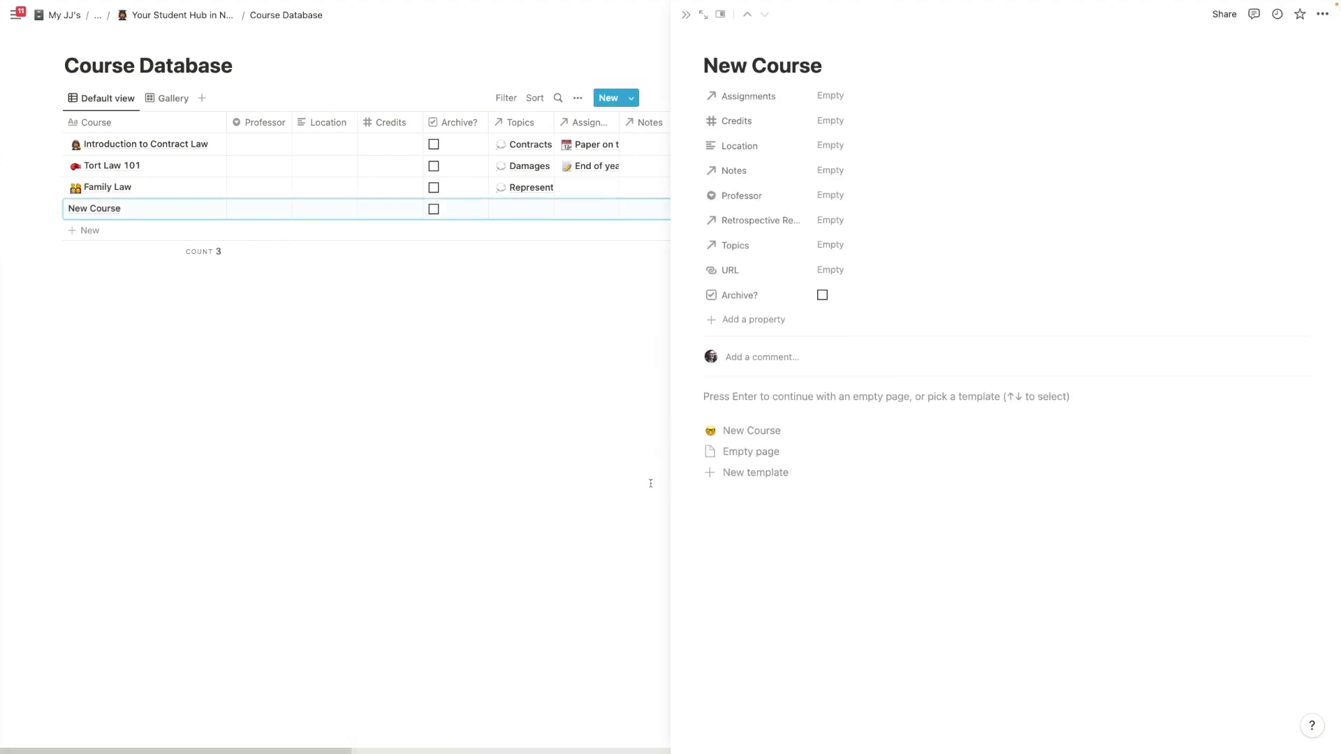
click(753, 431)
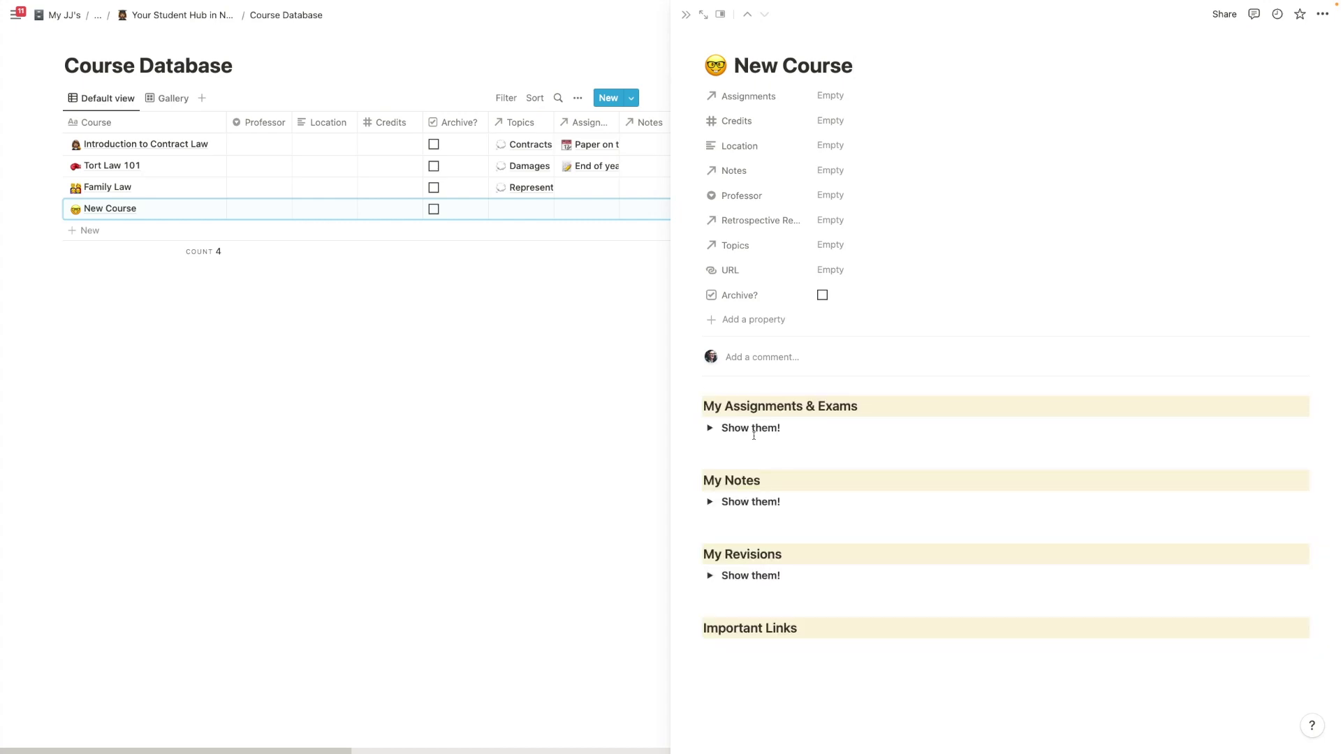
click(711, 429)
click(710, 428)
click(738, 658)
click(710, 429)
click(711, 432)
click(389, 353)
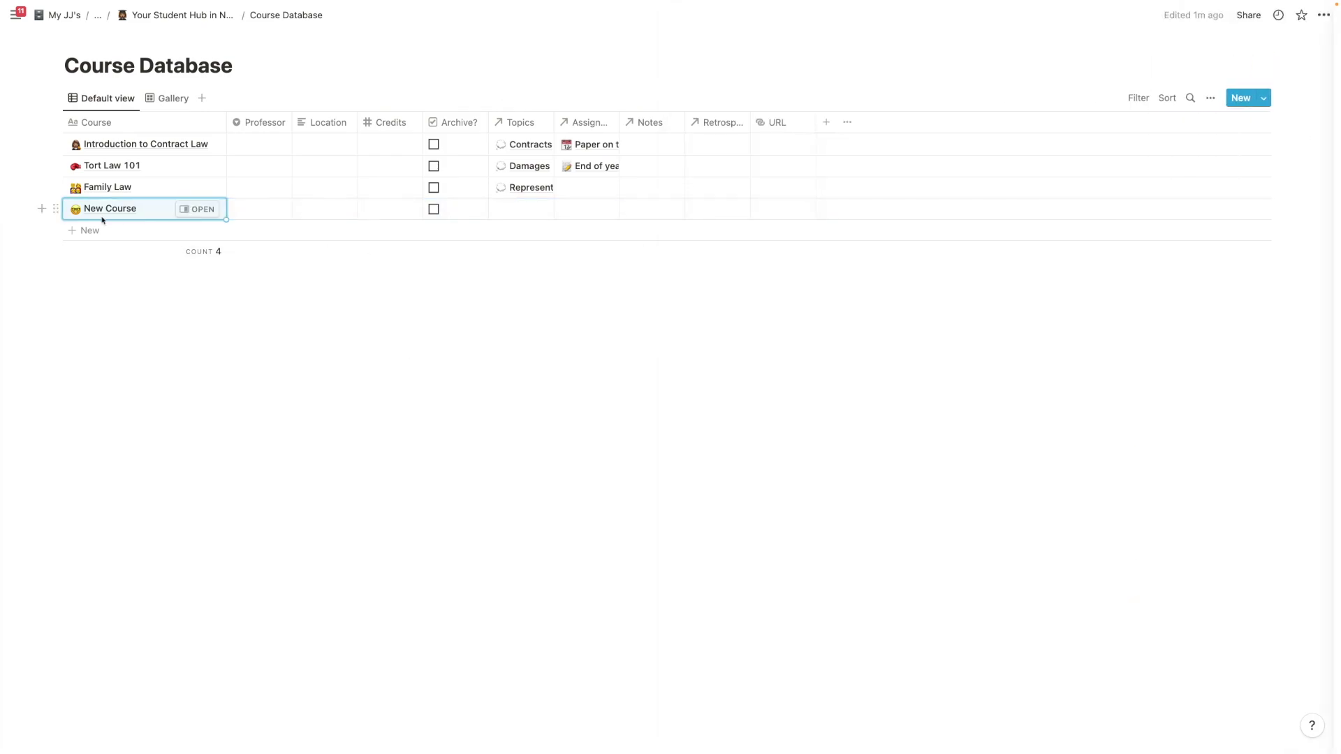
click(55, 208)
key(Delete)
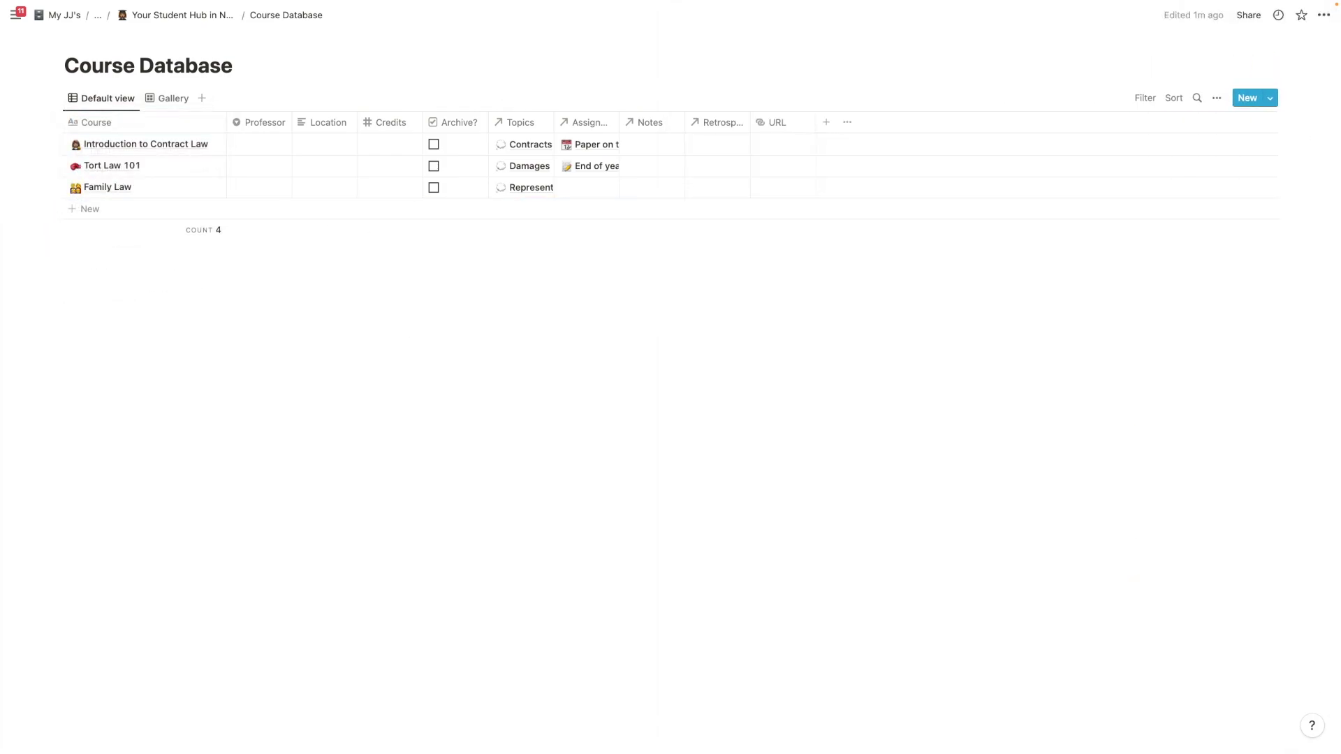
click(199, 14)
Step: Open the Assignments & Exams database in its All view grouped by timeline and list new-entry templates
scroll(903, 580, down, 1)
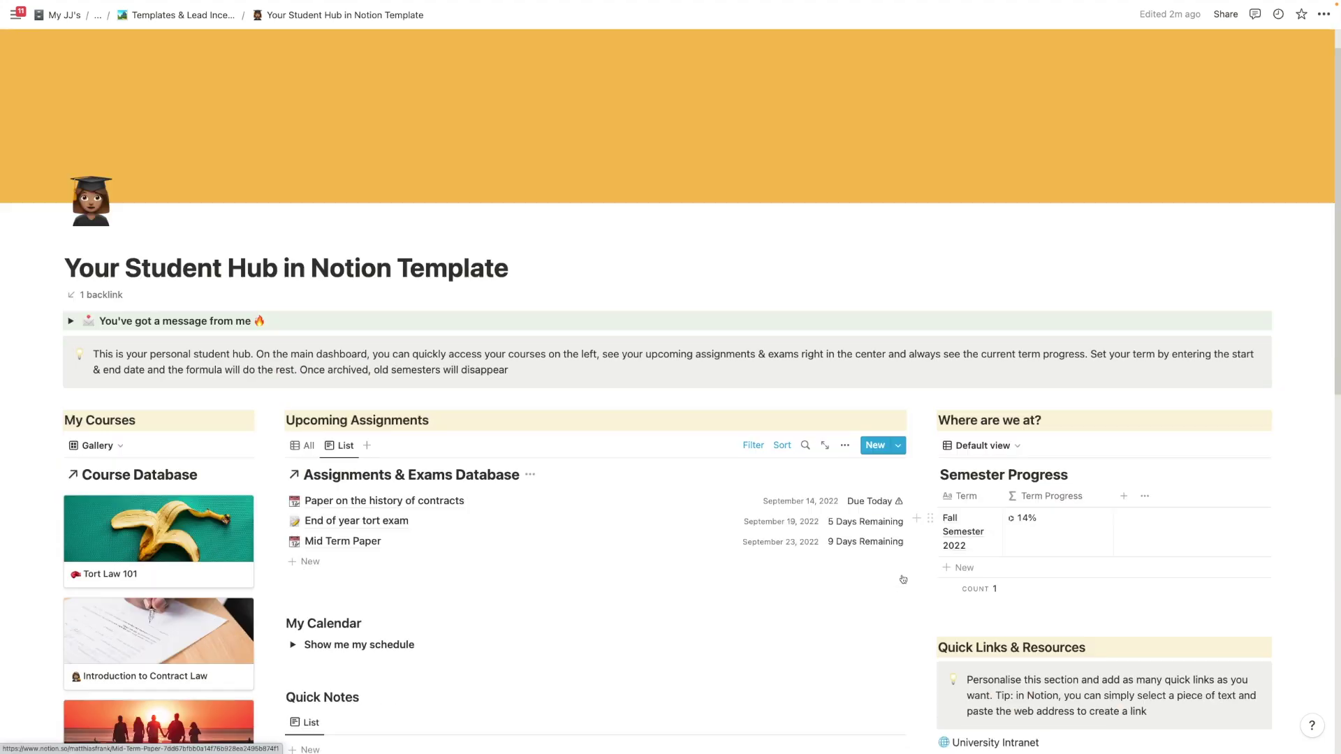
scroll(903, 579, down, 5)
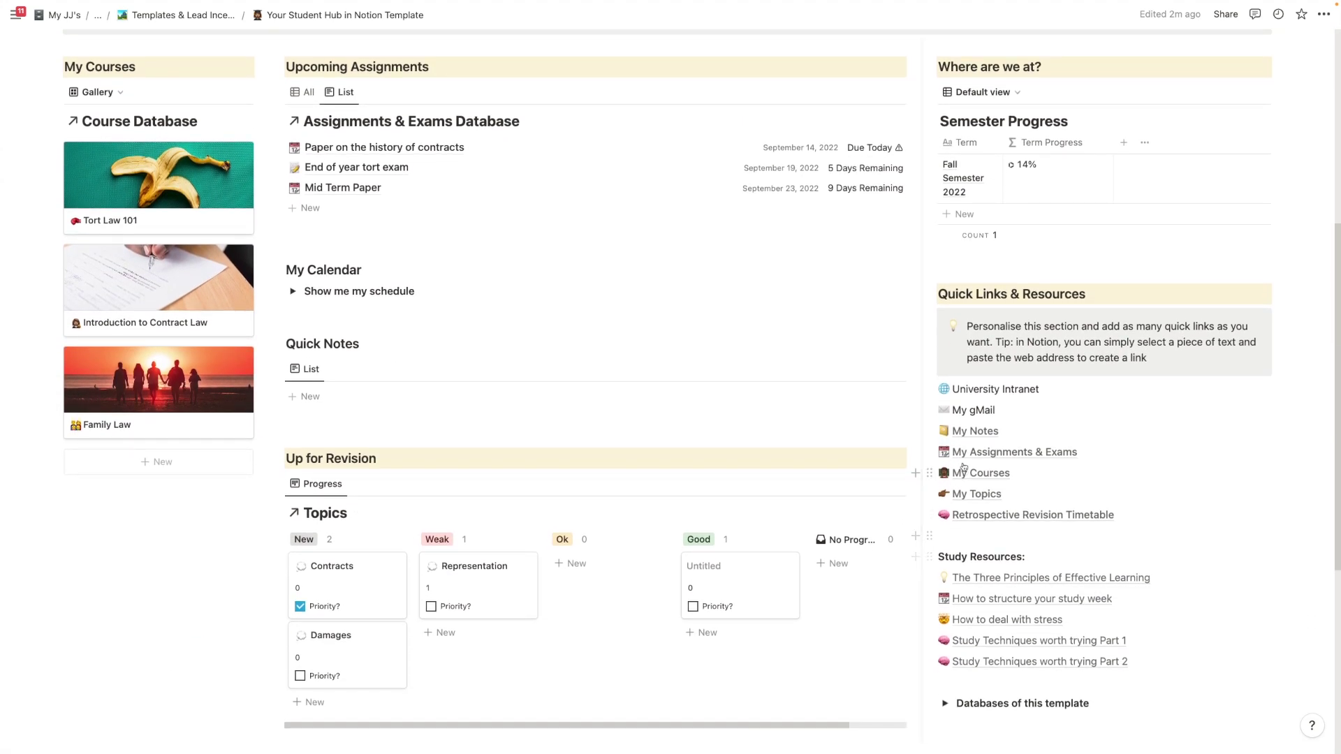
click(980, 452)
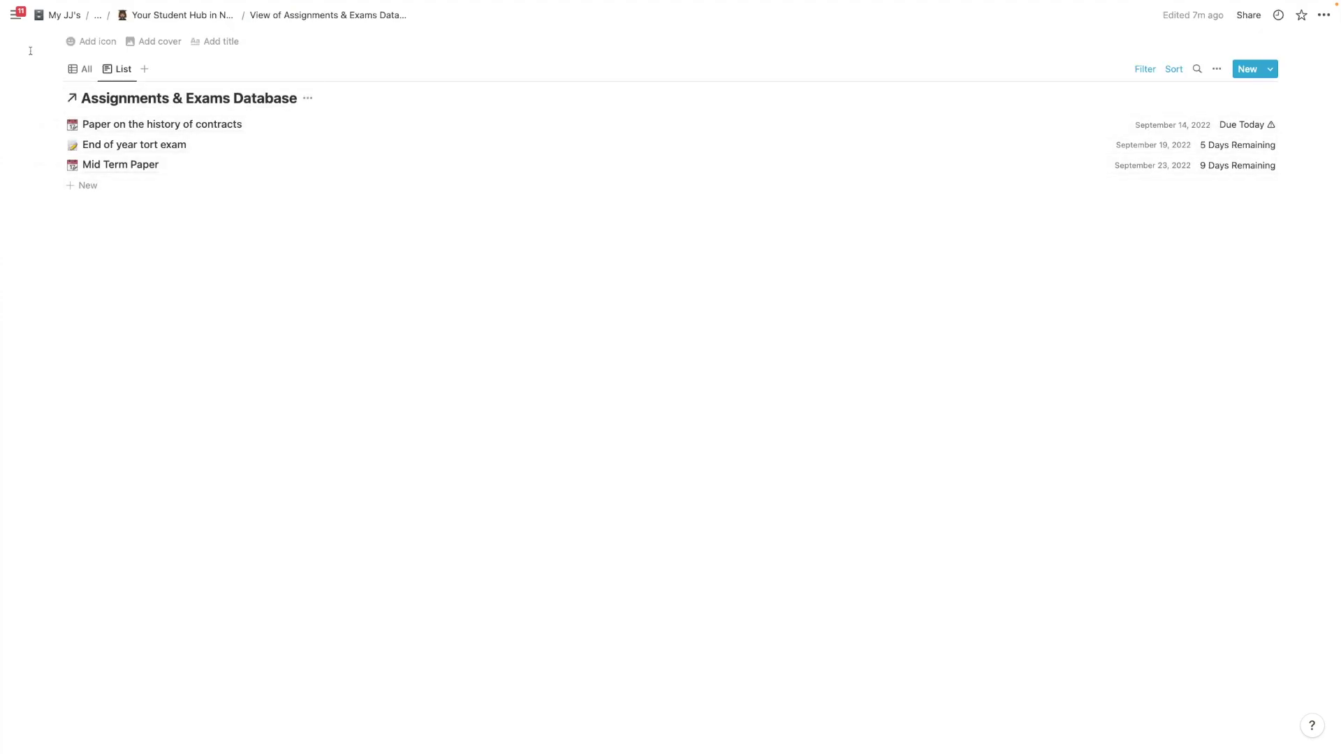
click(73, 73)
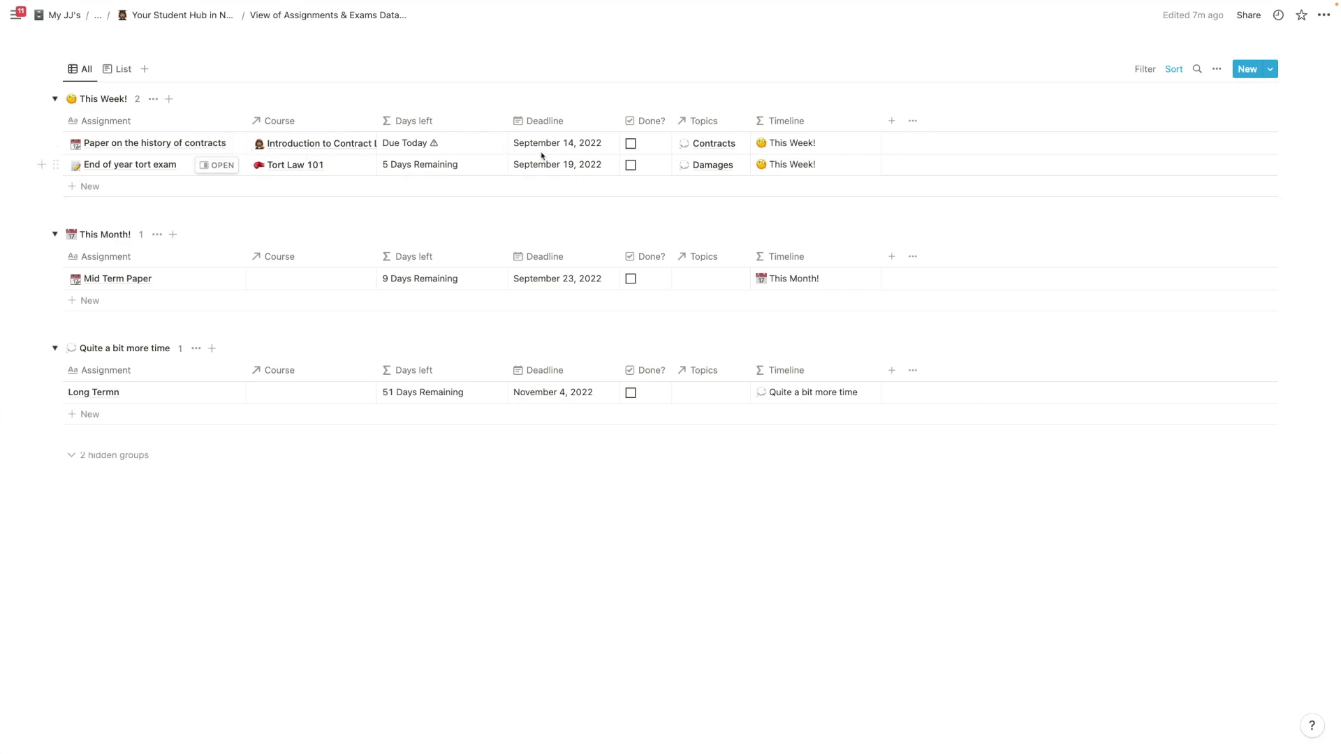
click(1269, 70)
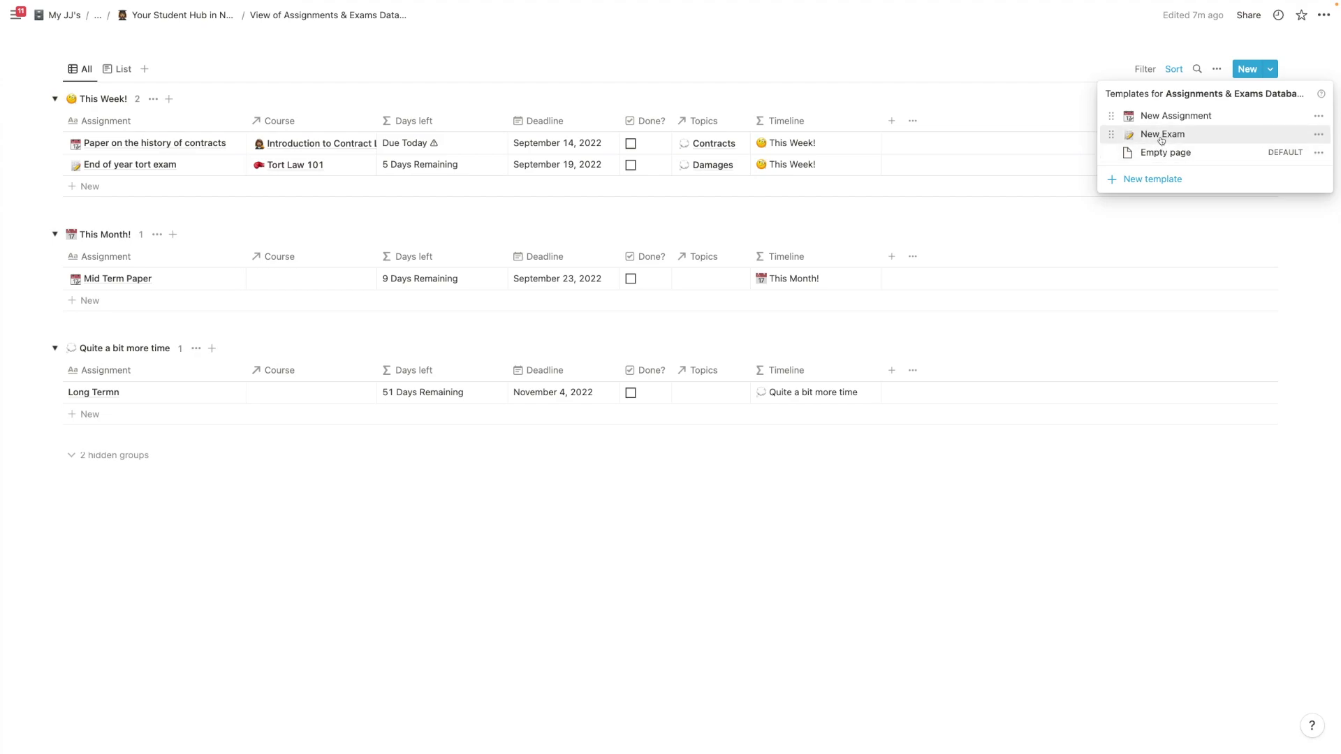
Step: Try the New Exam template, delete the two blank No Deadline entries, and go back to Student Hub
click(1161, 134)
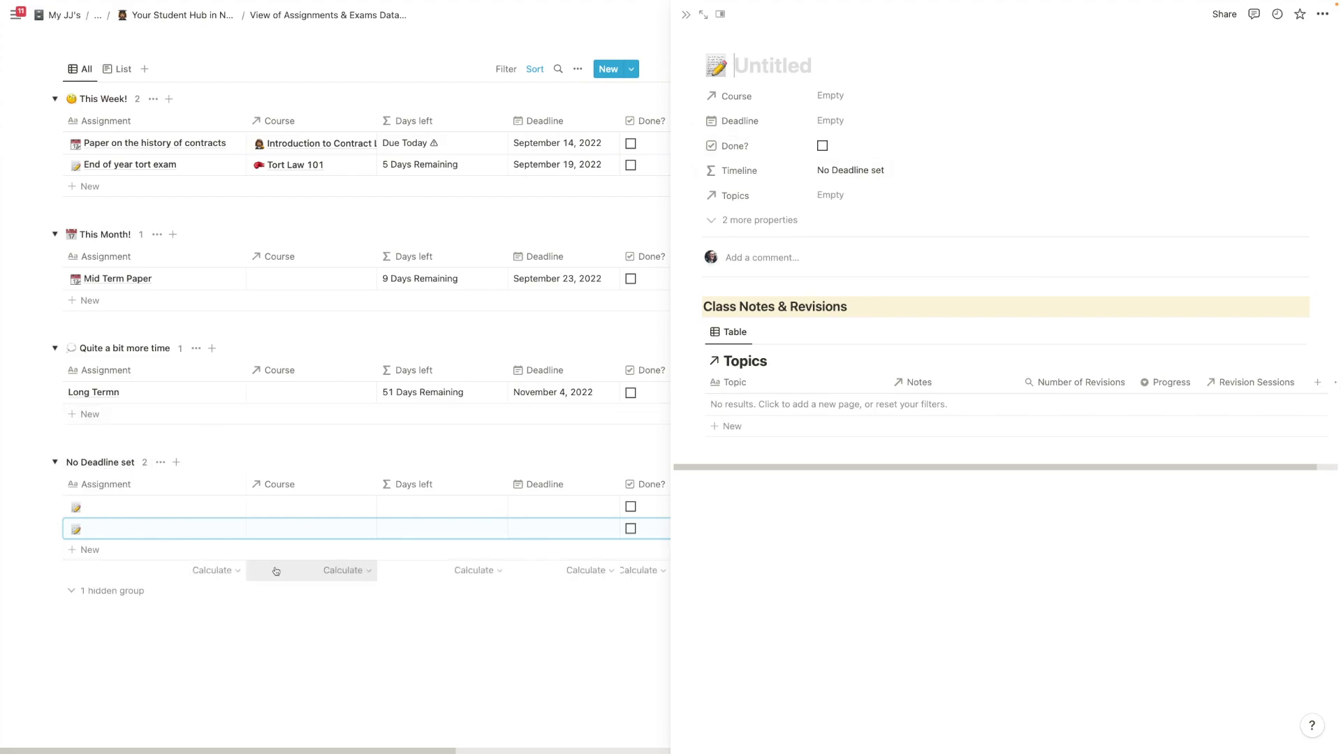
click(38, 488)
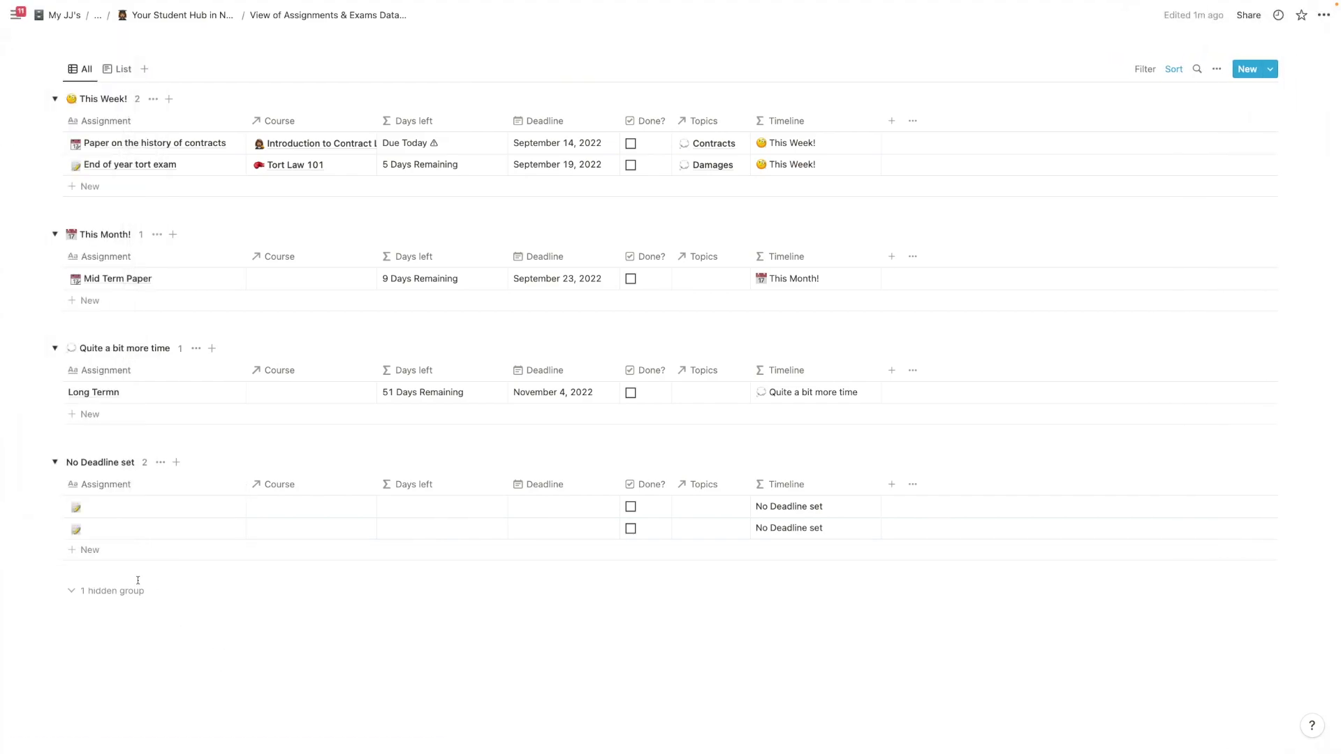
drag(51, 515, 93, 542)
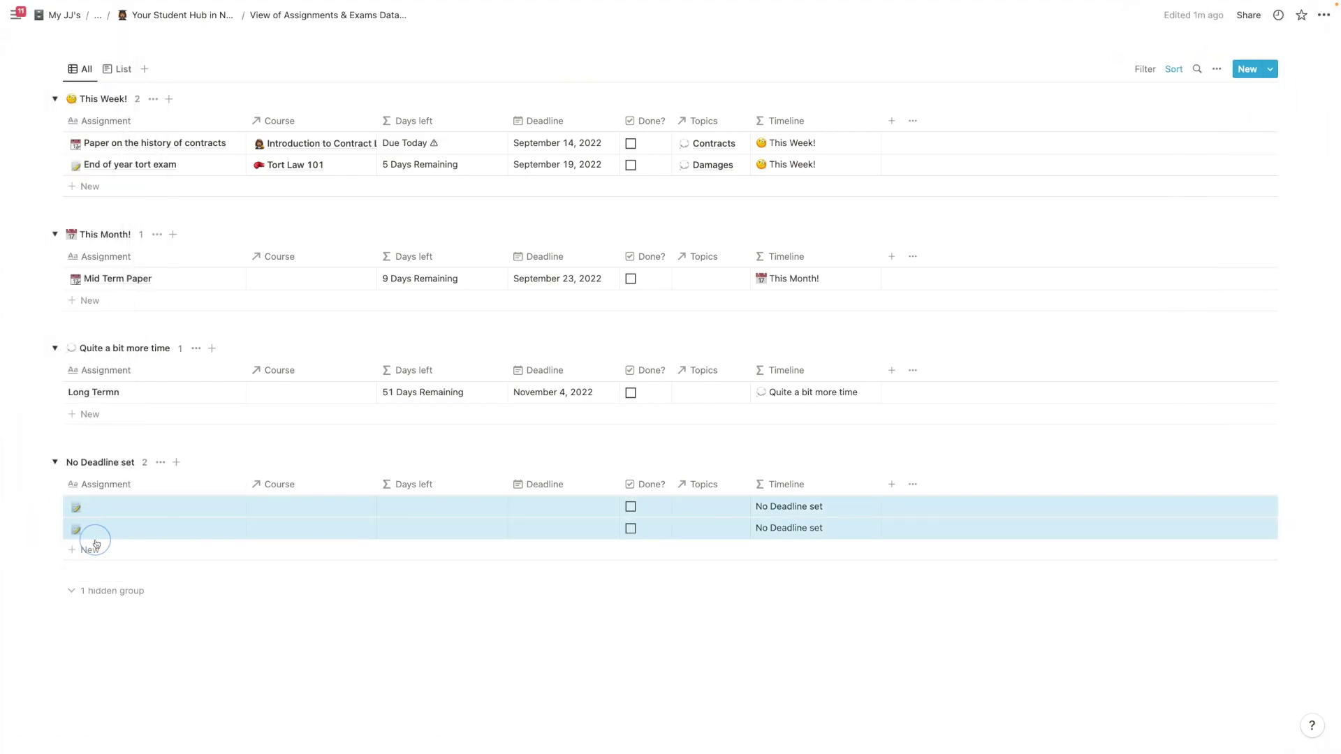
key(Delete)
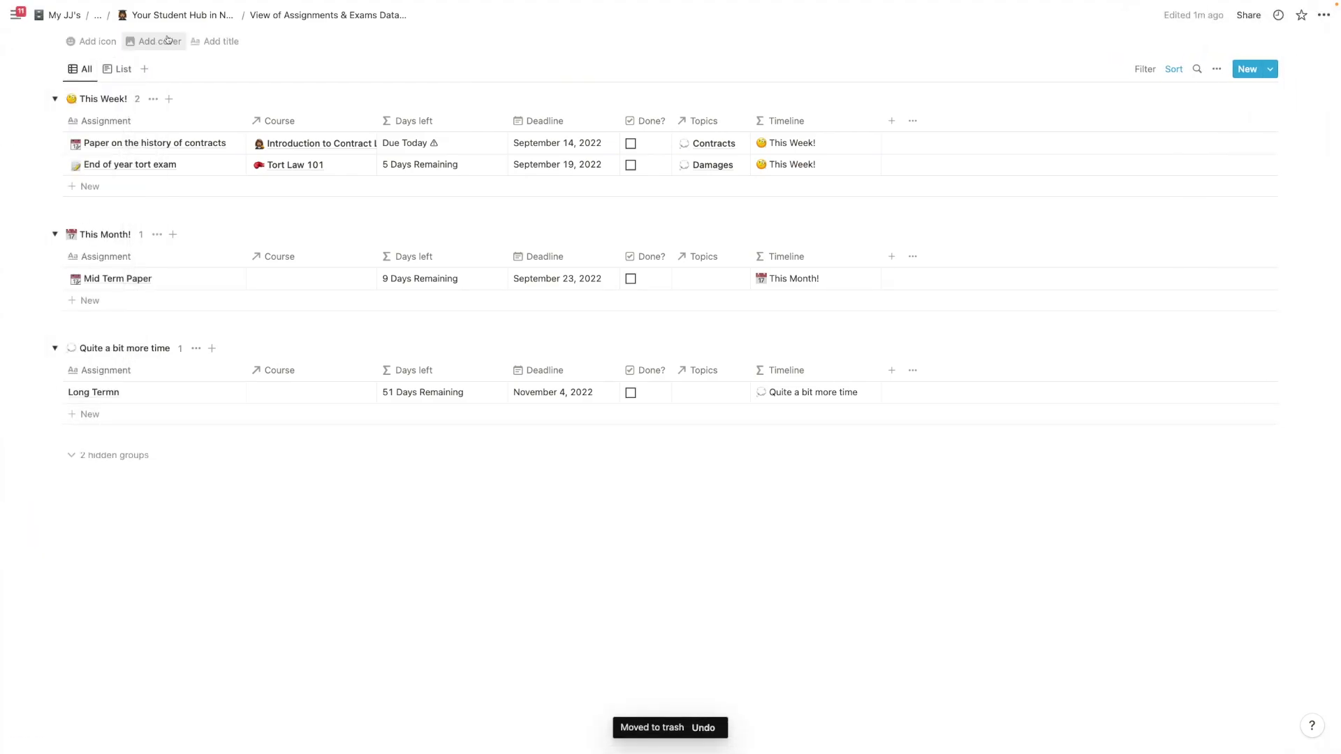
click(179, 14)
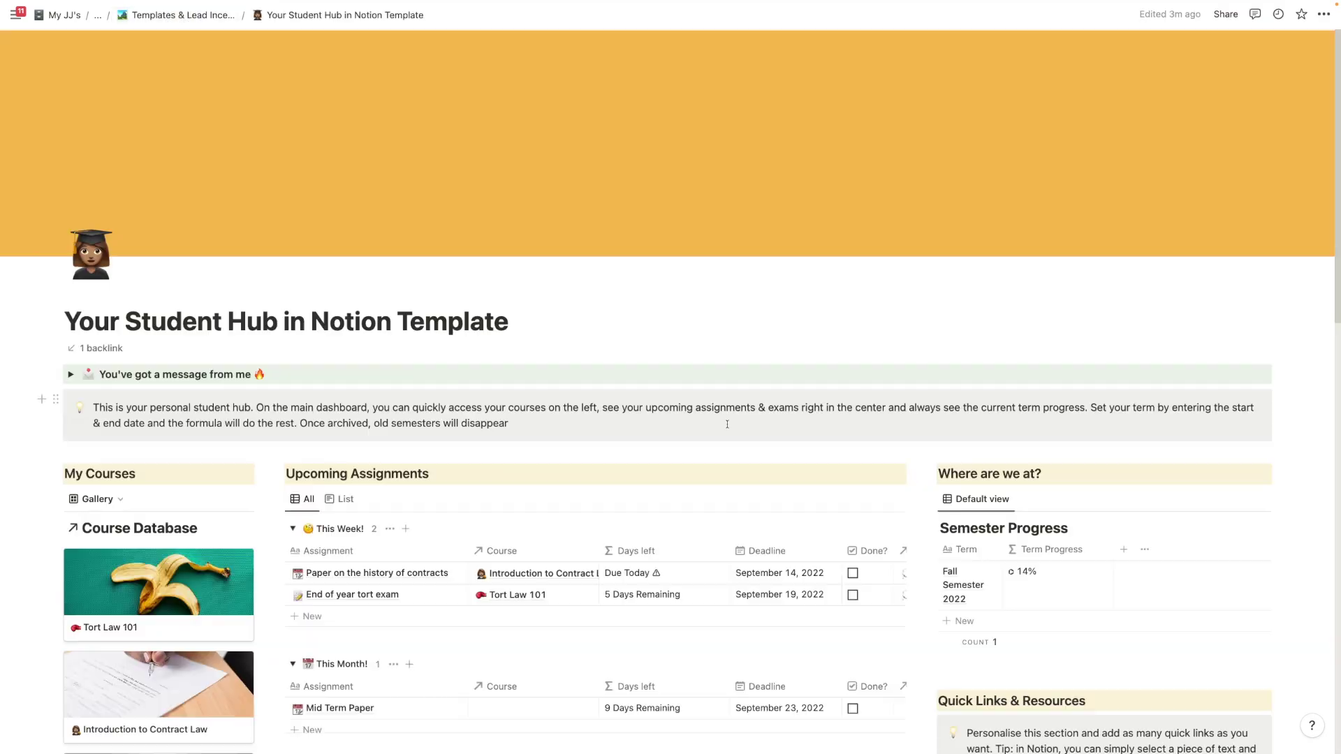
Step: Open the Notes database from the quick links and create a note from its template list
scroll(919, 474, down, 5)
scroll(920, 474, down, 2)
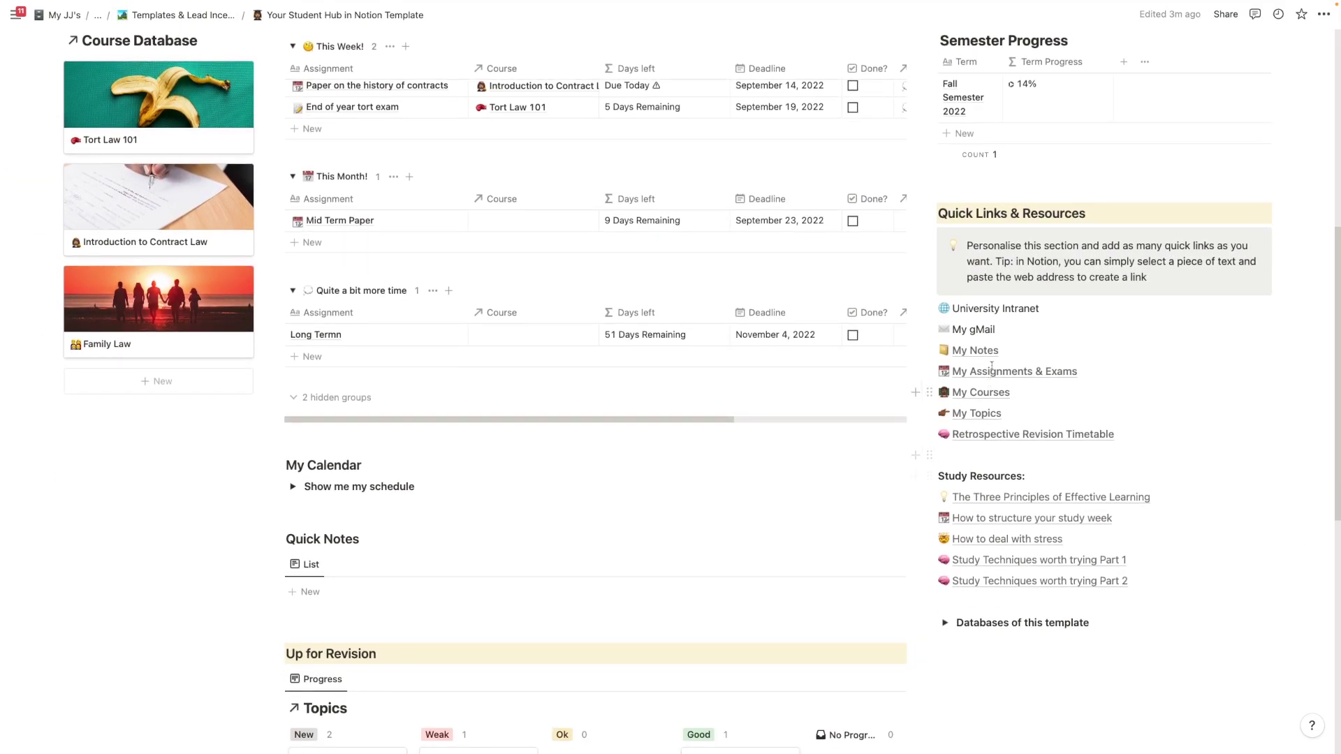
mouse_move(984, 353)
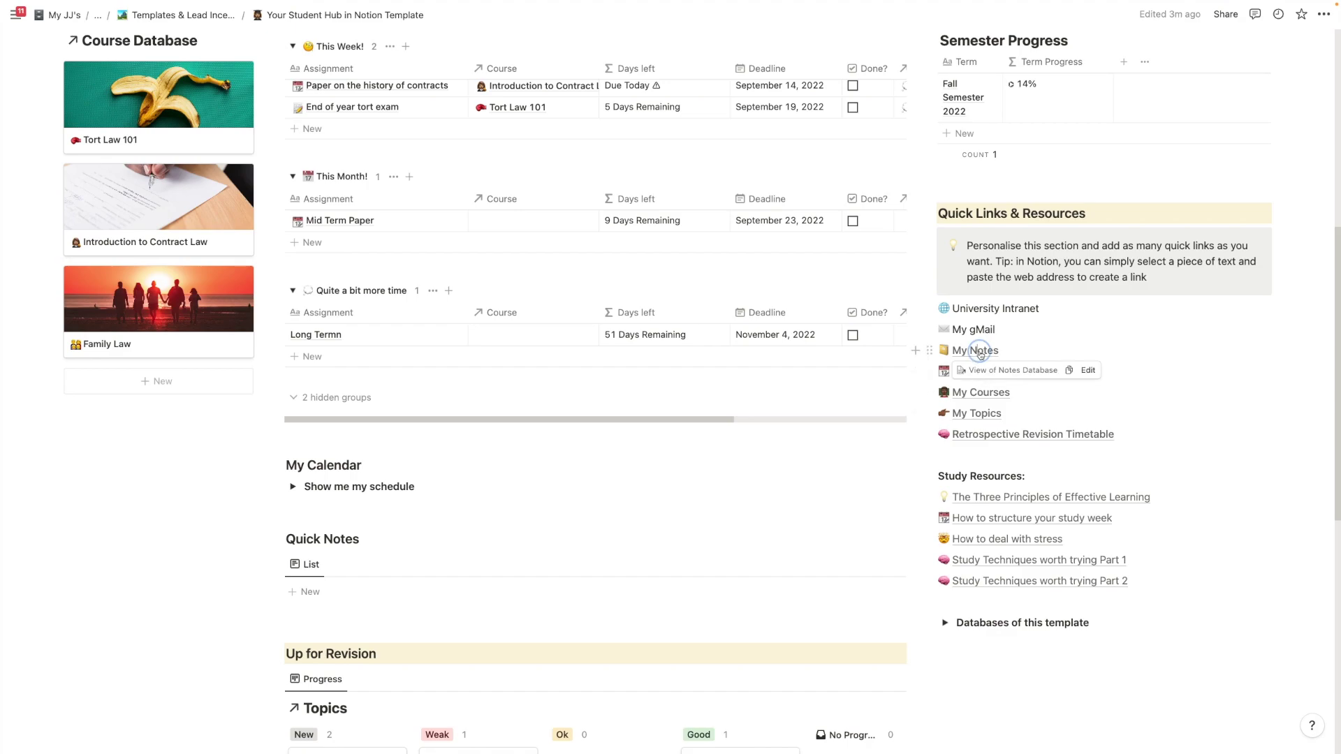
click(978, 351)
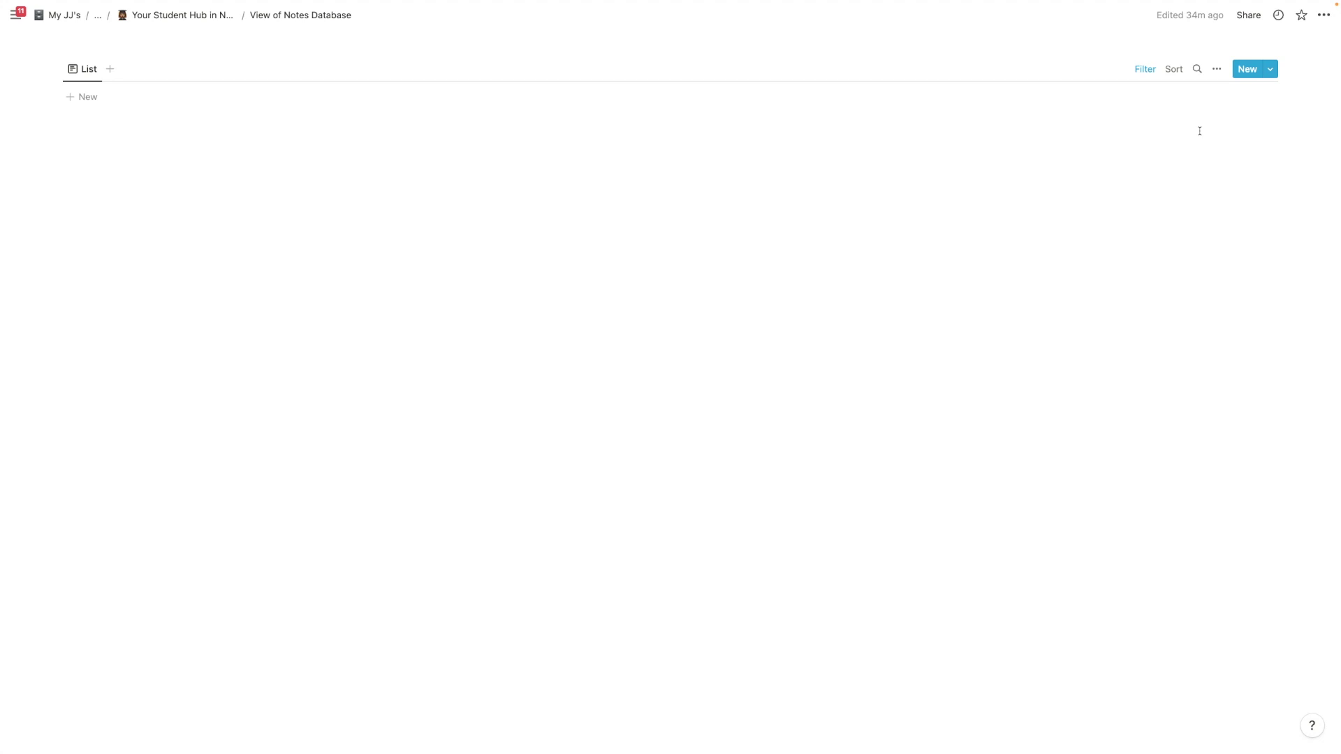
click(1271, 70)
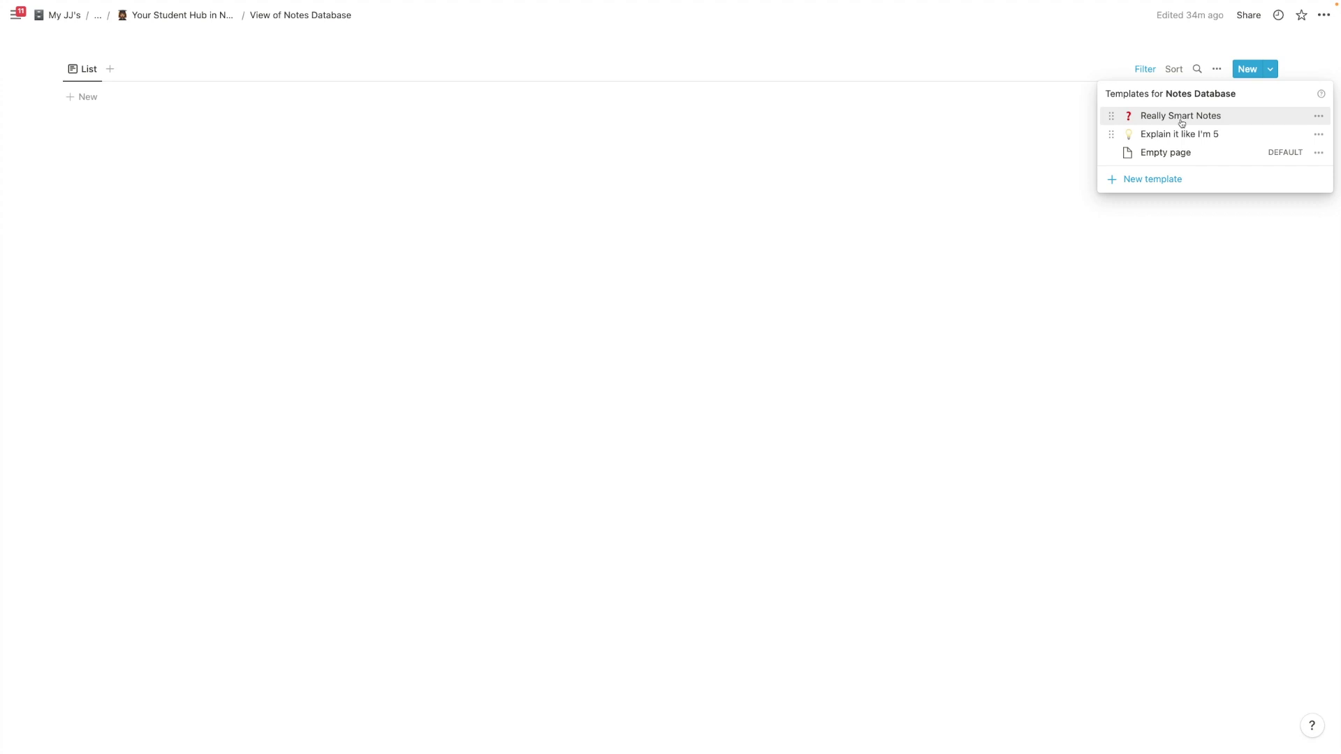
click(1181, 123)
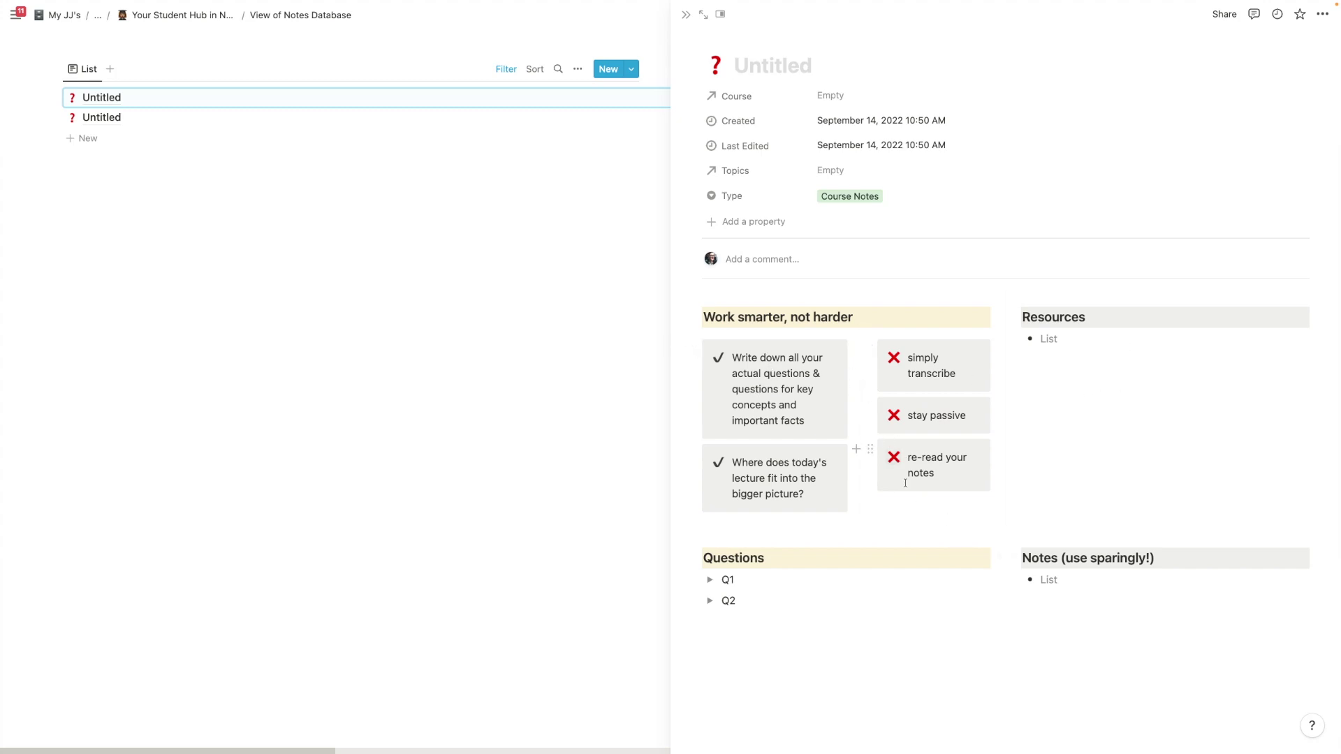
Step: Check the new Really Smart Notes page's Q1 toggle and title, then close it back to the Notes list
click(709, 579)
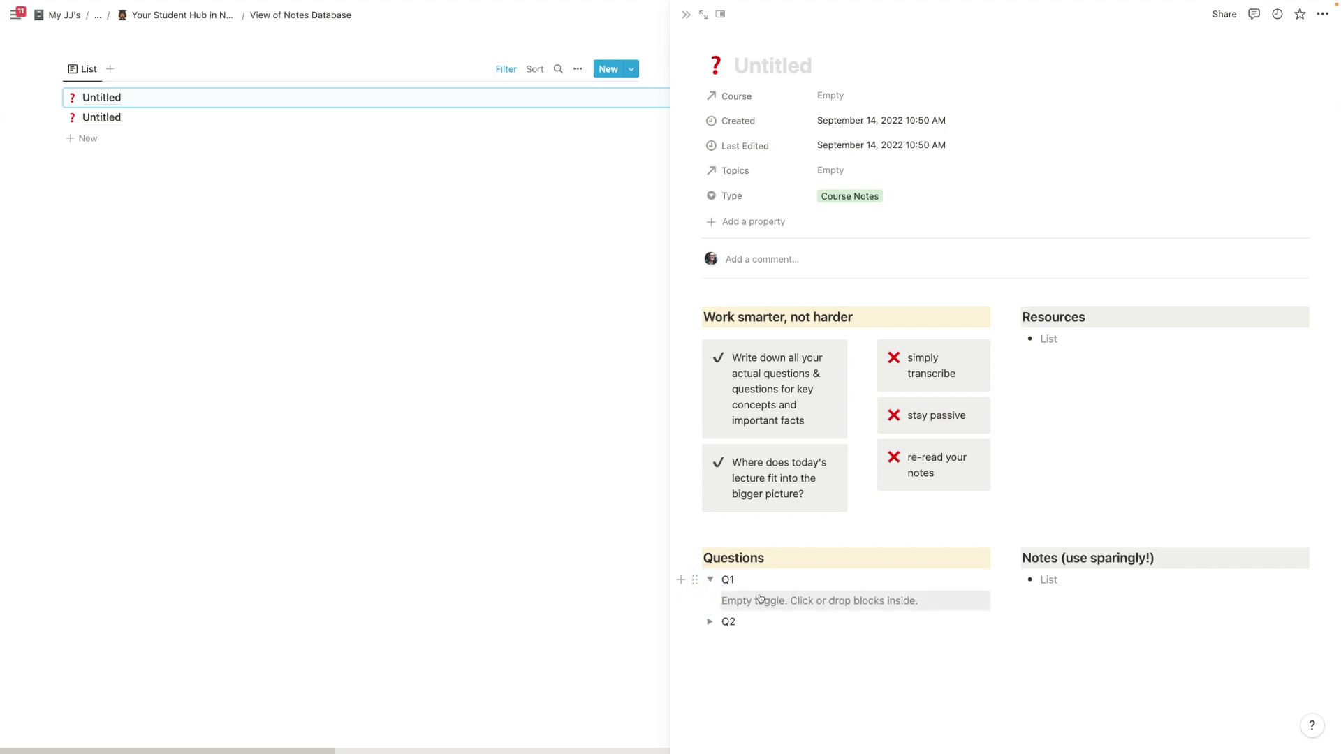
click(710, 580)
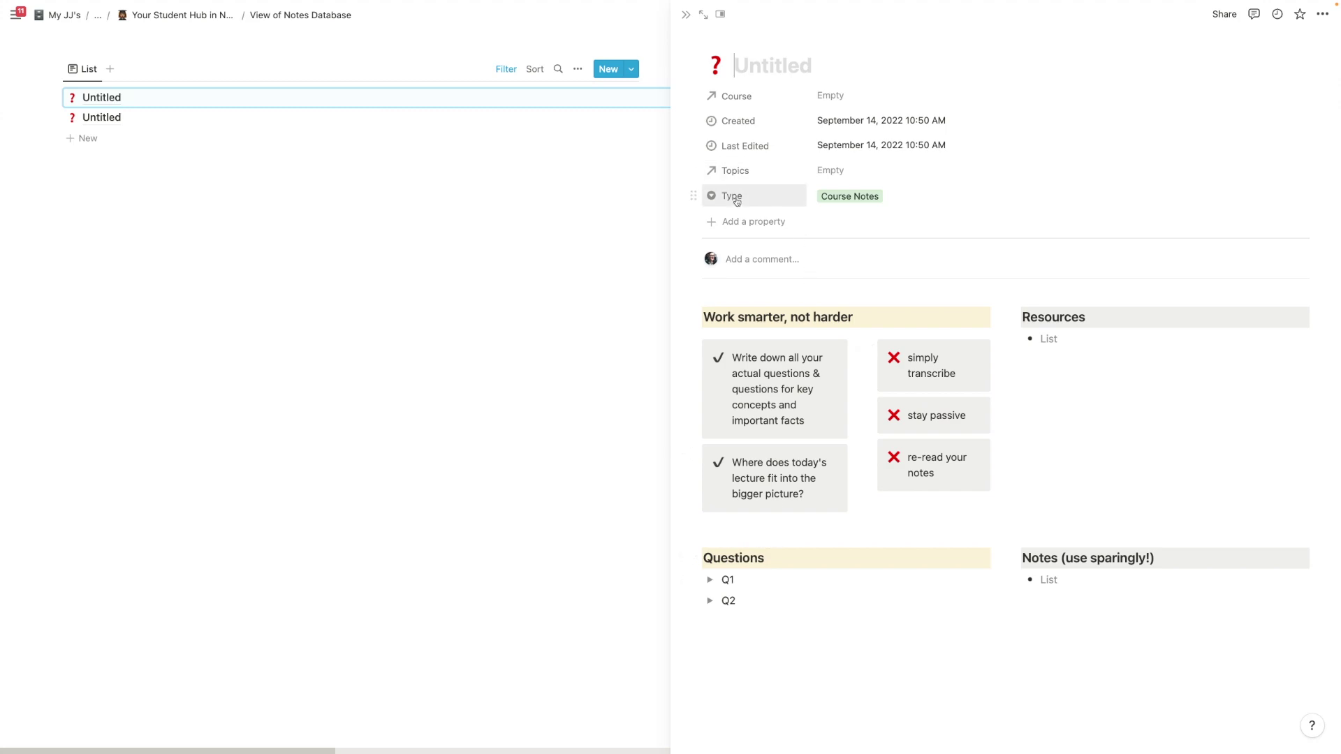
click(828, 81)
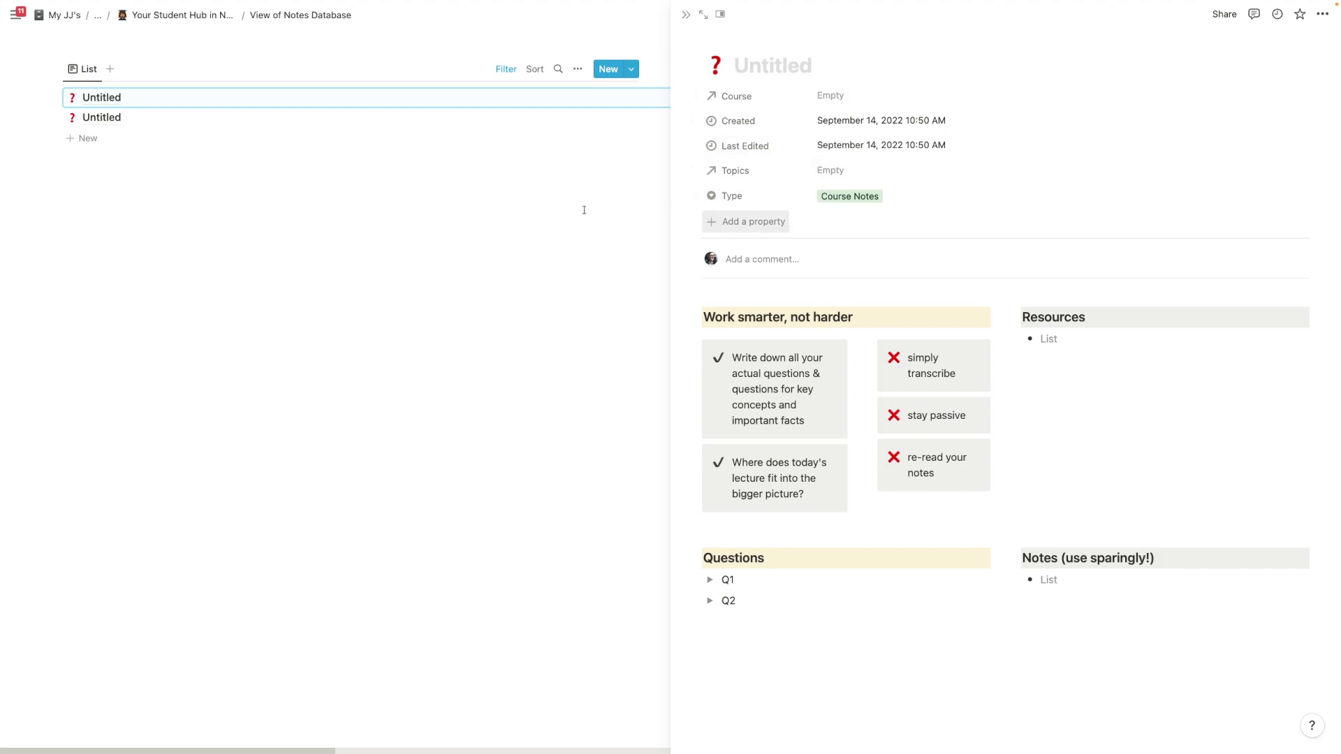
click(547, 201)
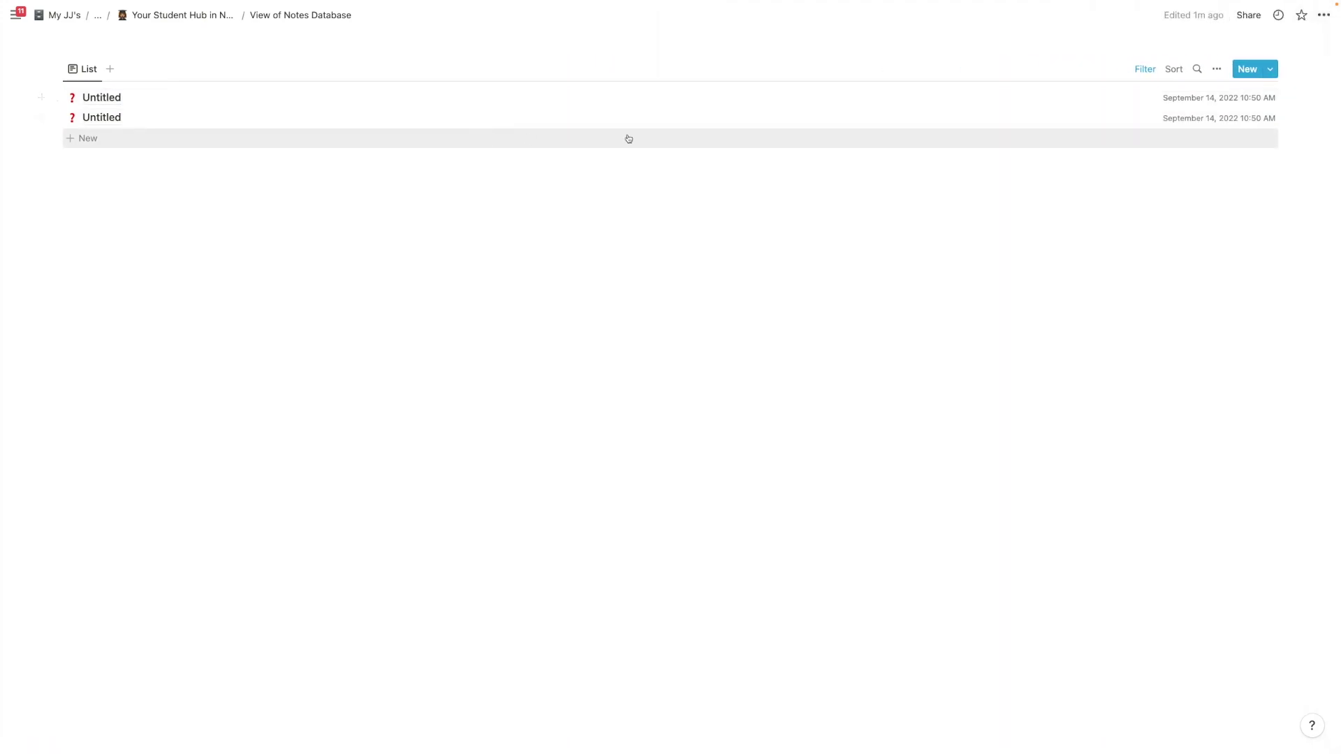
click(1270, 69)
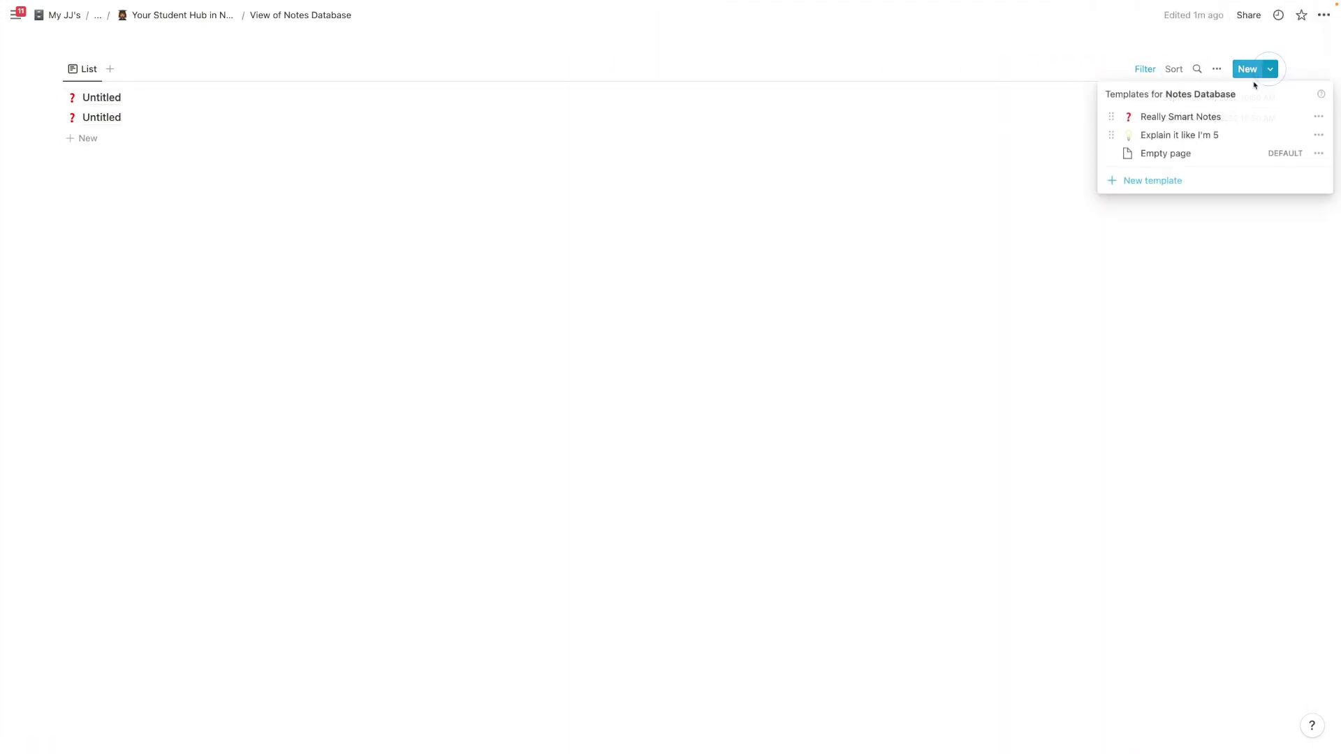
Step: Create a note from the Explain it like I'm 5 template and close its preview
click(1180, 139)
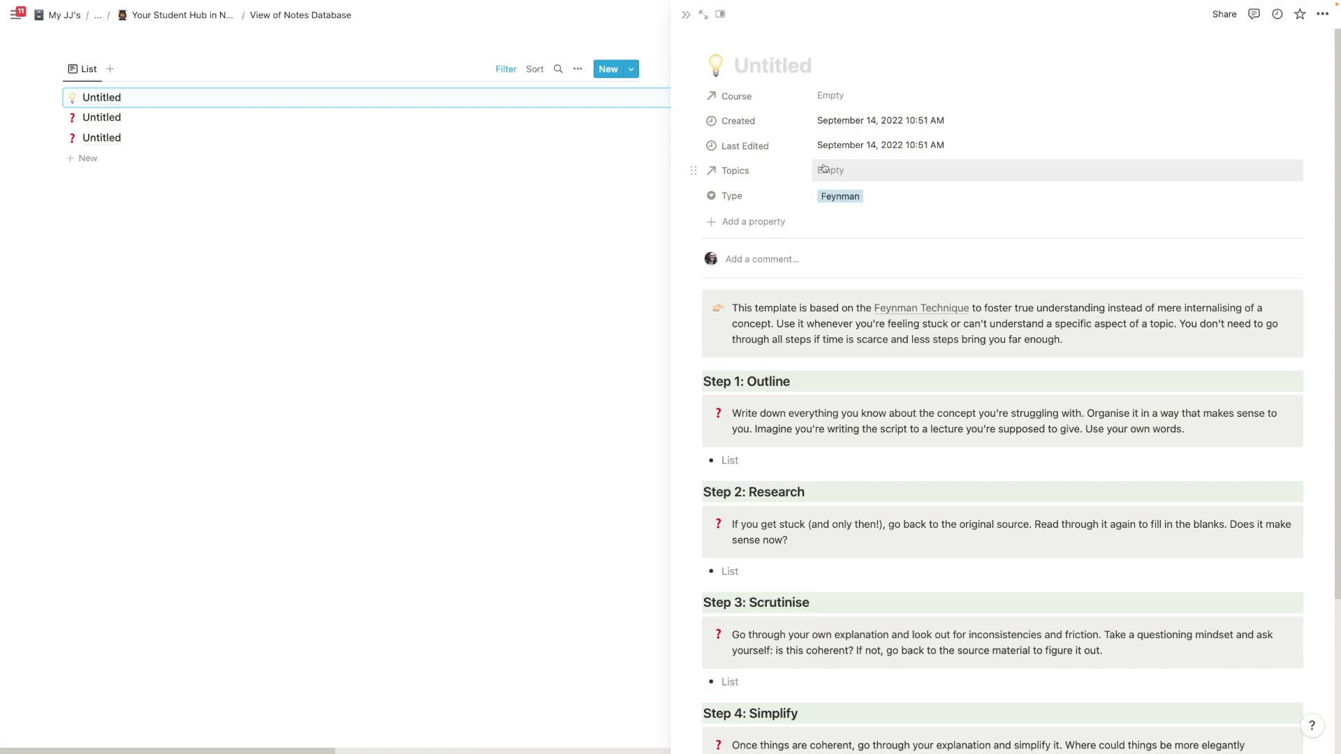
click(538, 291)
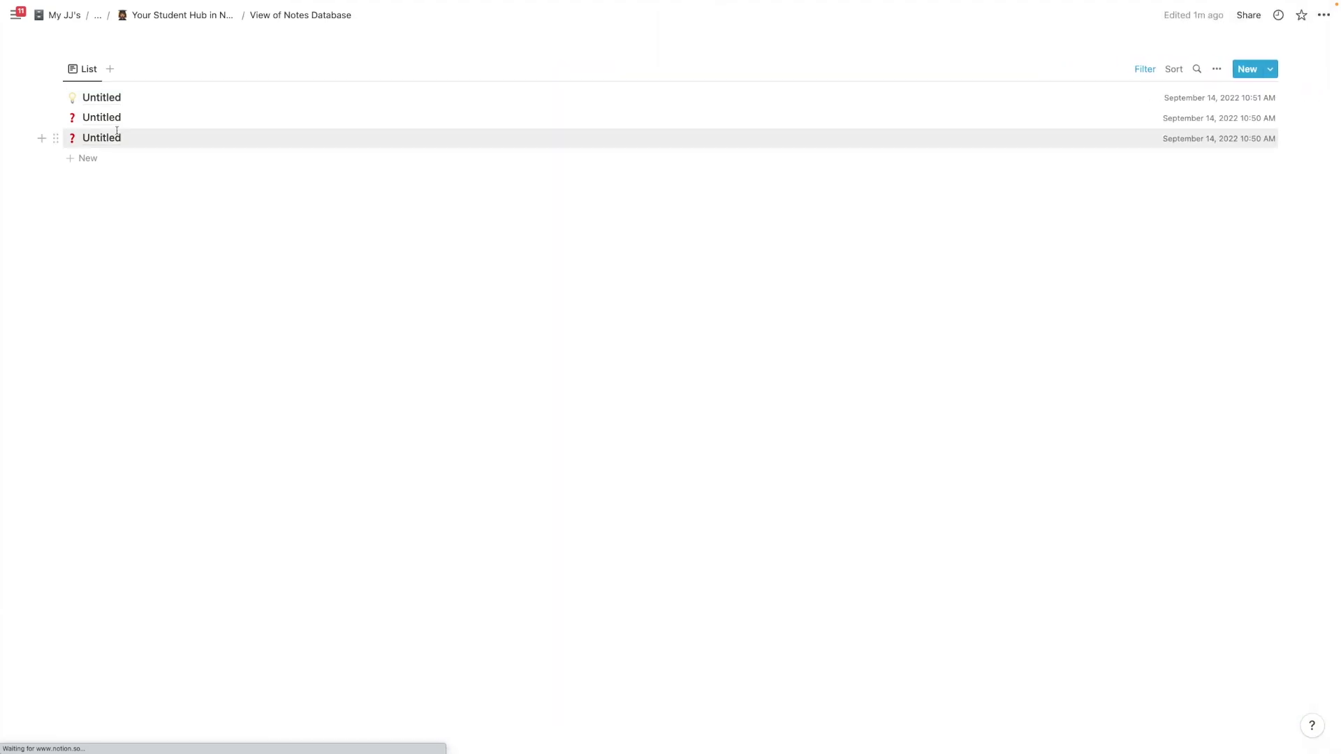
Step: Select the three untitled notes, then open the Topics board from the hub's My Topics quick link
drag(29, 90, 101, 140)
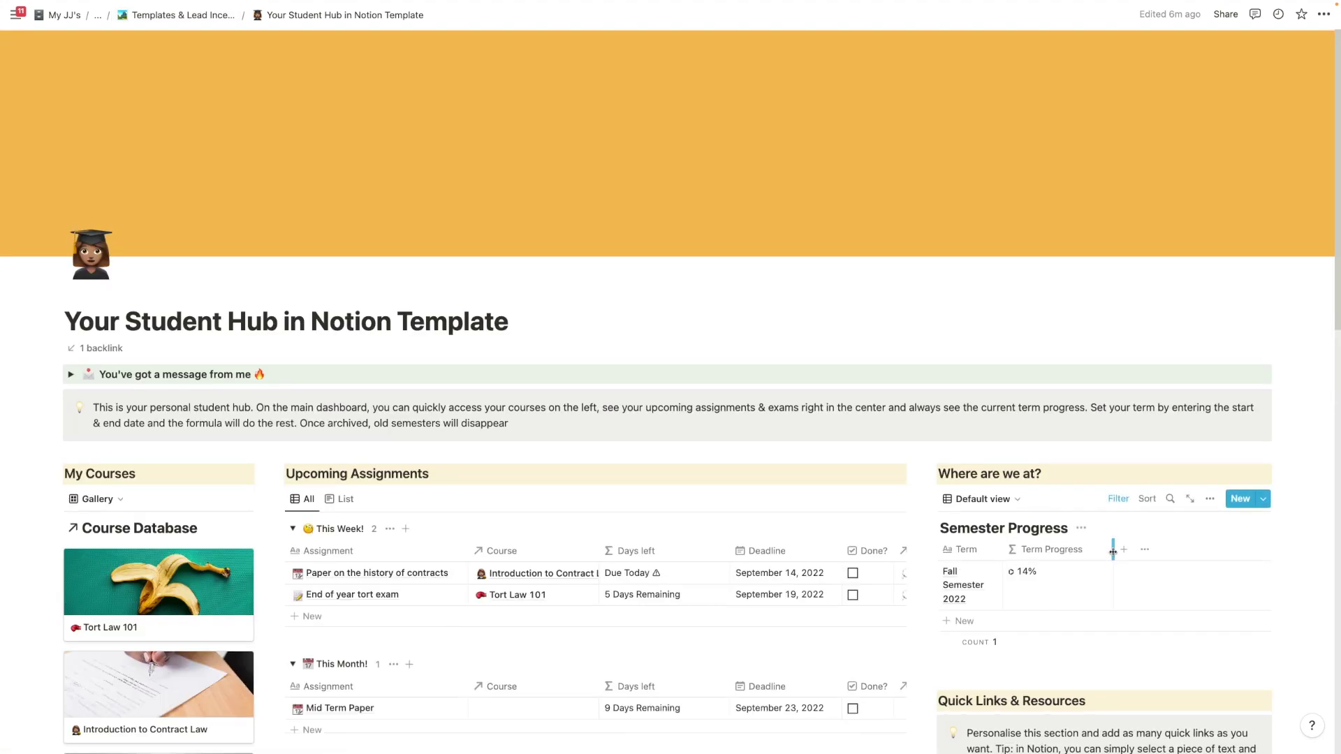
scroll(1112, 552, down, 5)
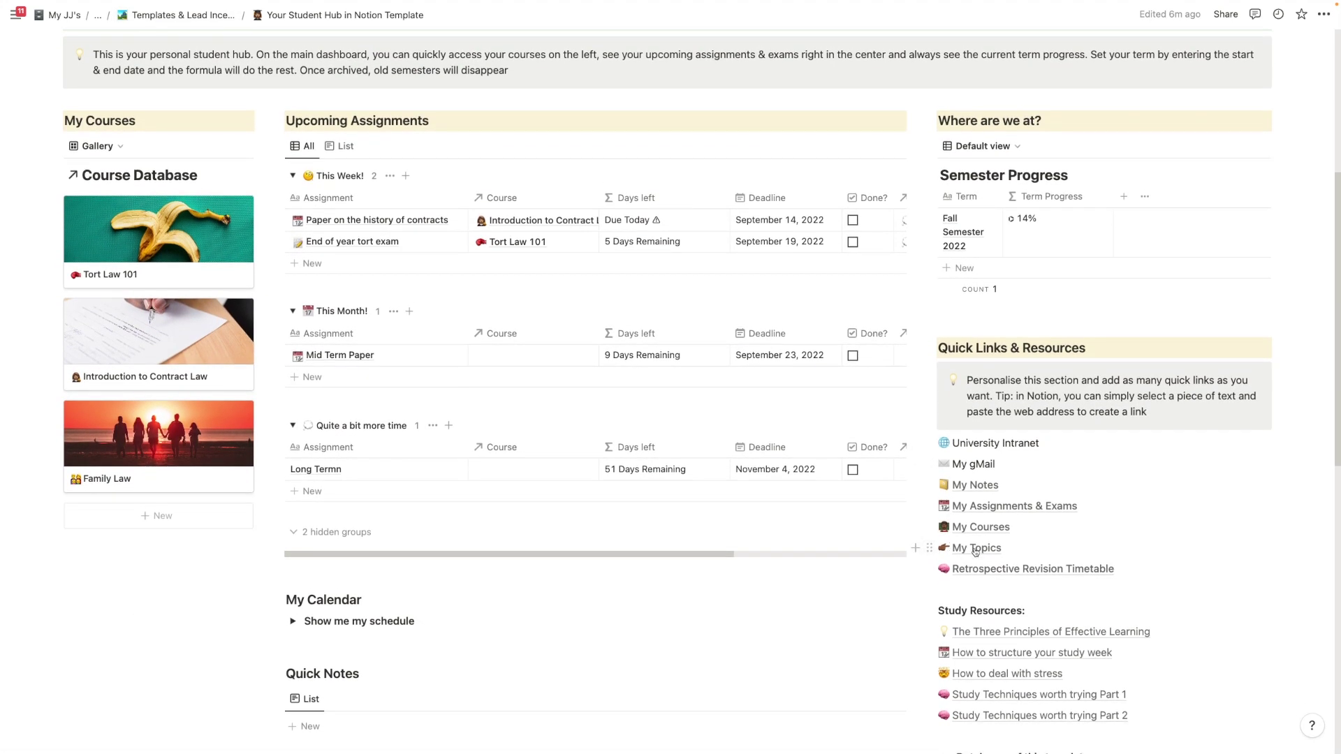
click(976, 549)
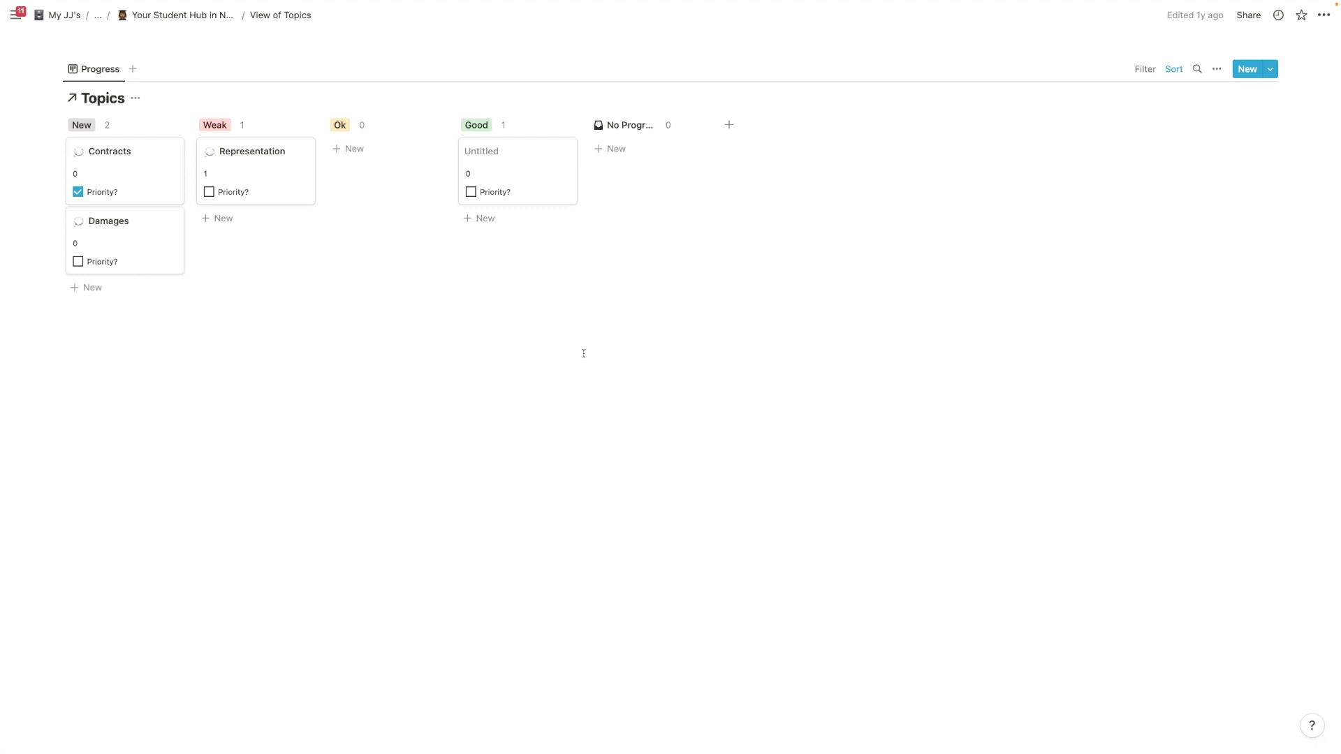
Step: Add a table view of the topics and delete the empty untitled fourth topic row
click(133, 69)
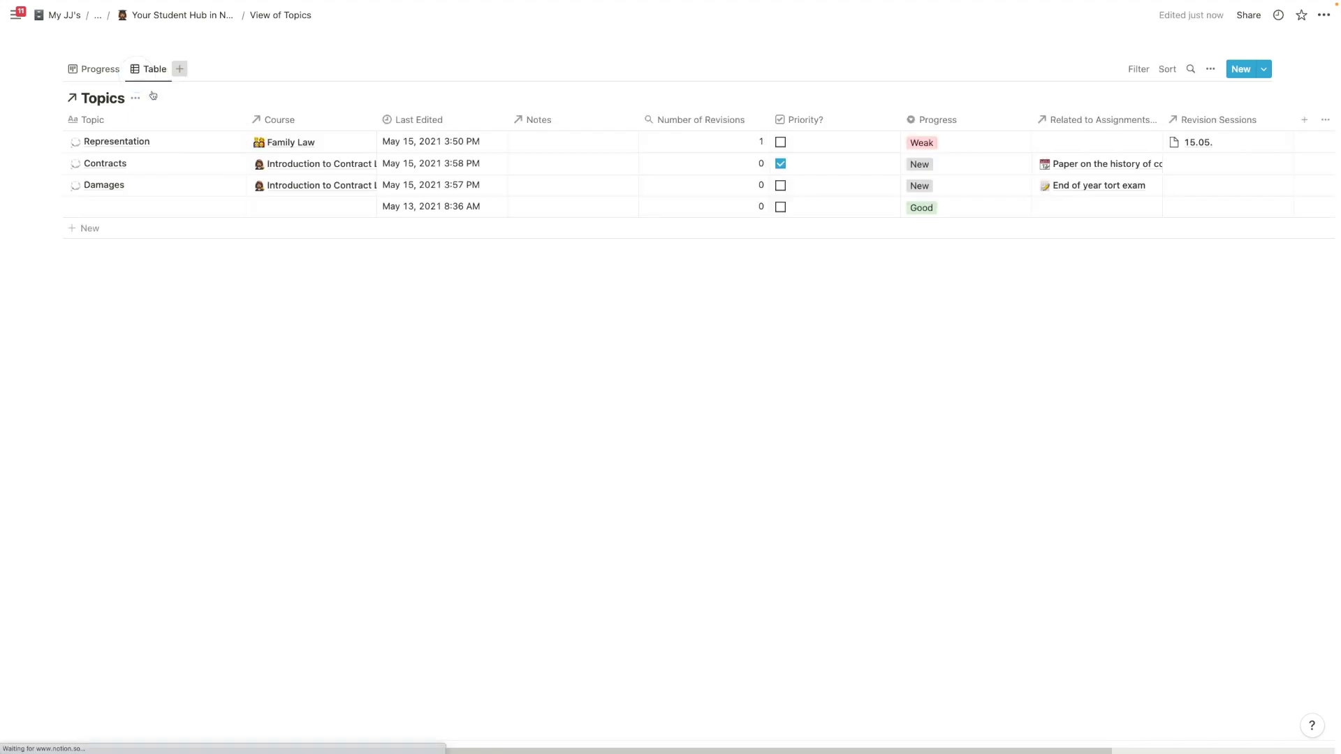
click(135, 97)
click(273, 215)
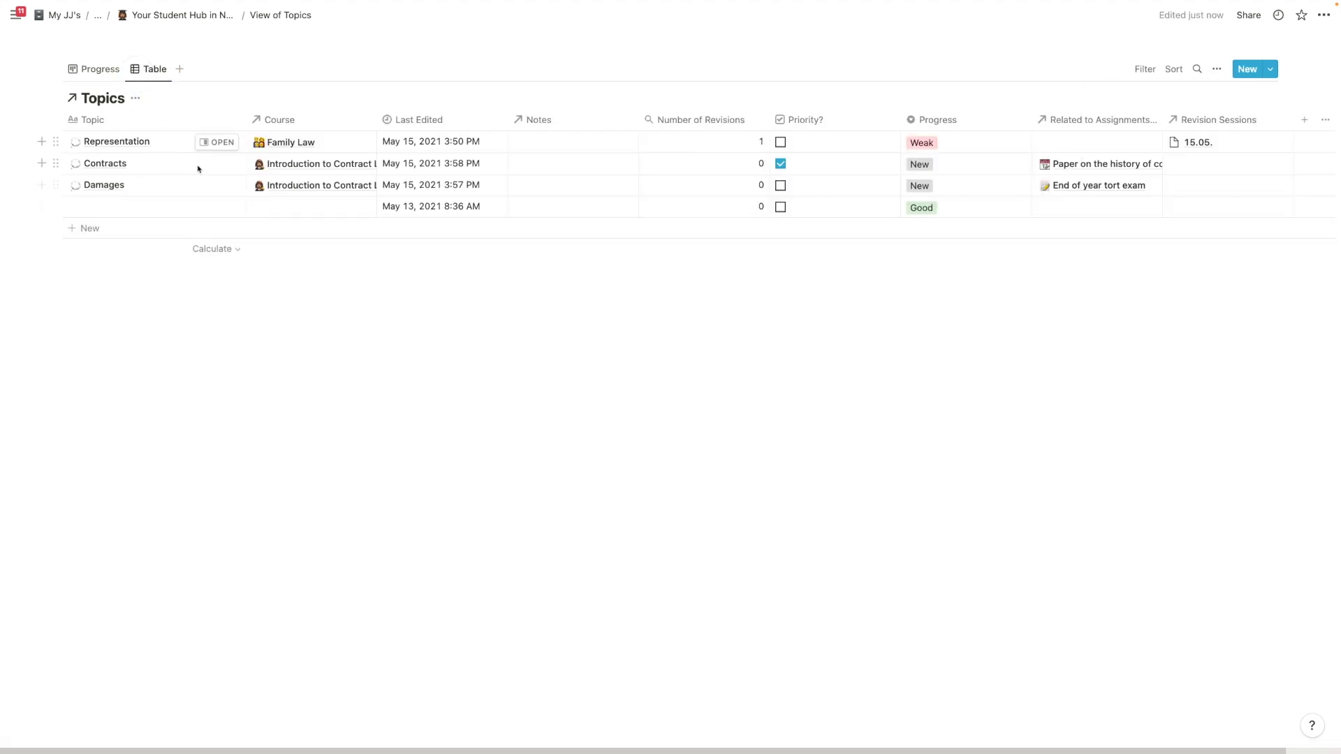
click(55, 206)
key(Delete)
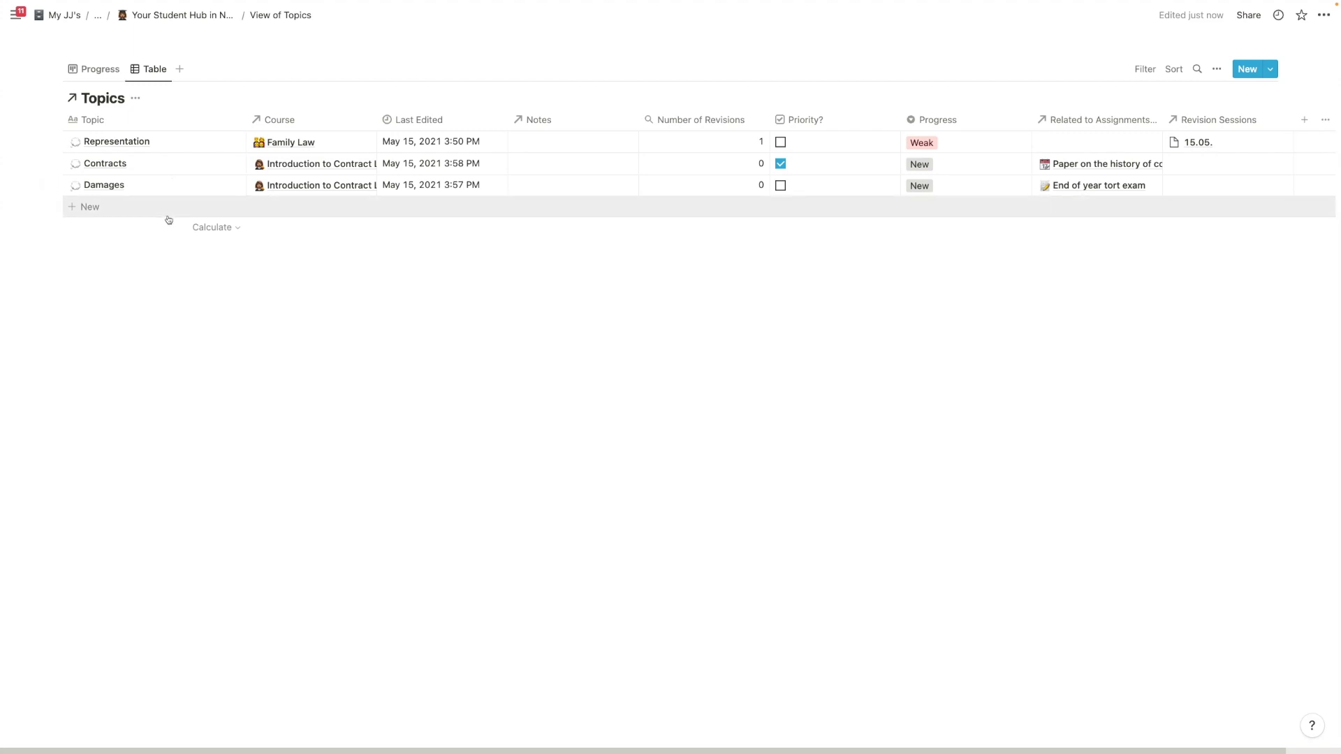
Step: Link Damages to Introduction to Contract Law and Tort Law 101, widen the Course column, and review its page
click(326, 189)
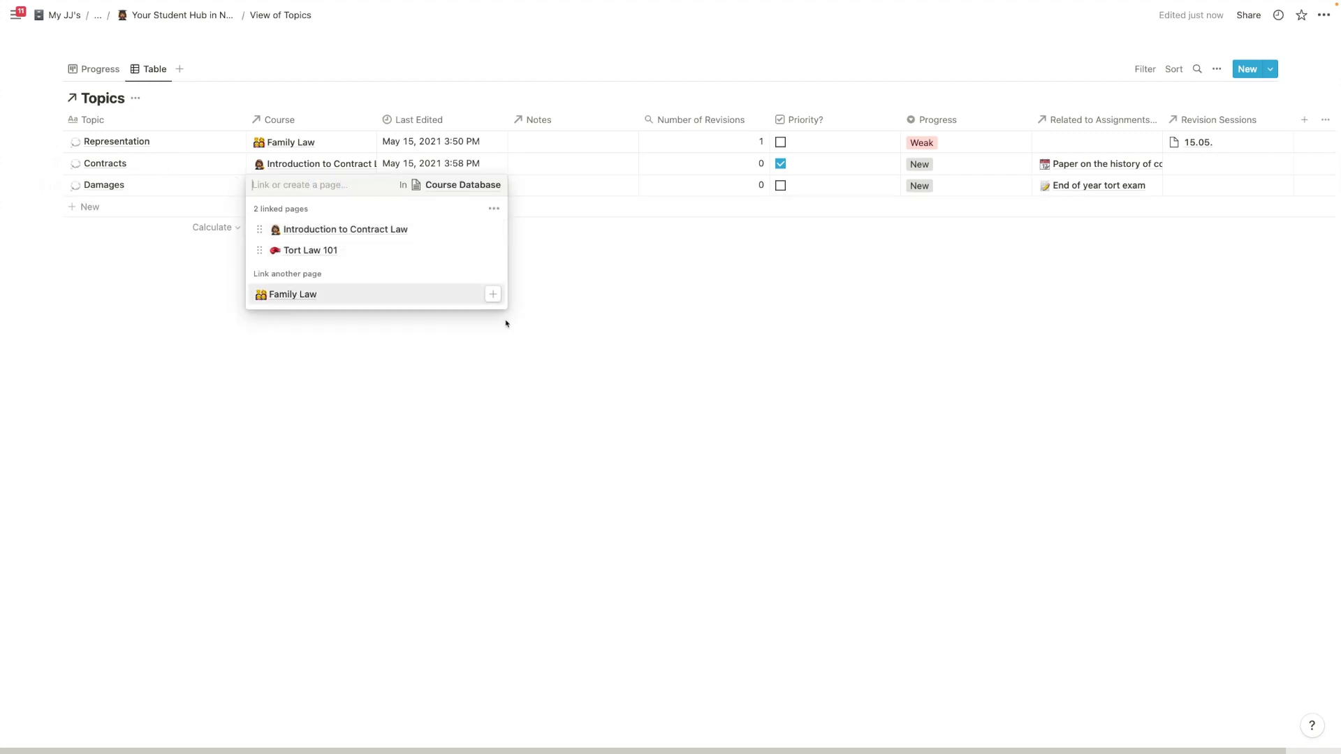
click(545, 302)
drag(377, 119, 482, 119)
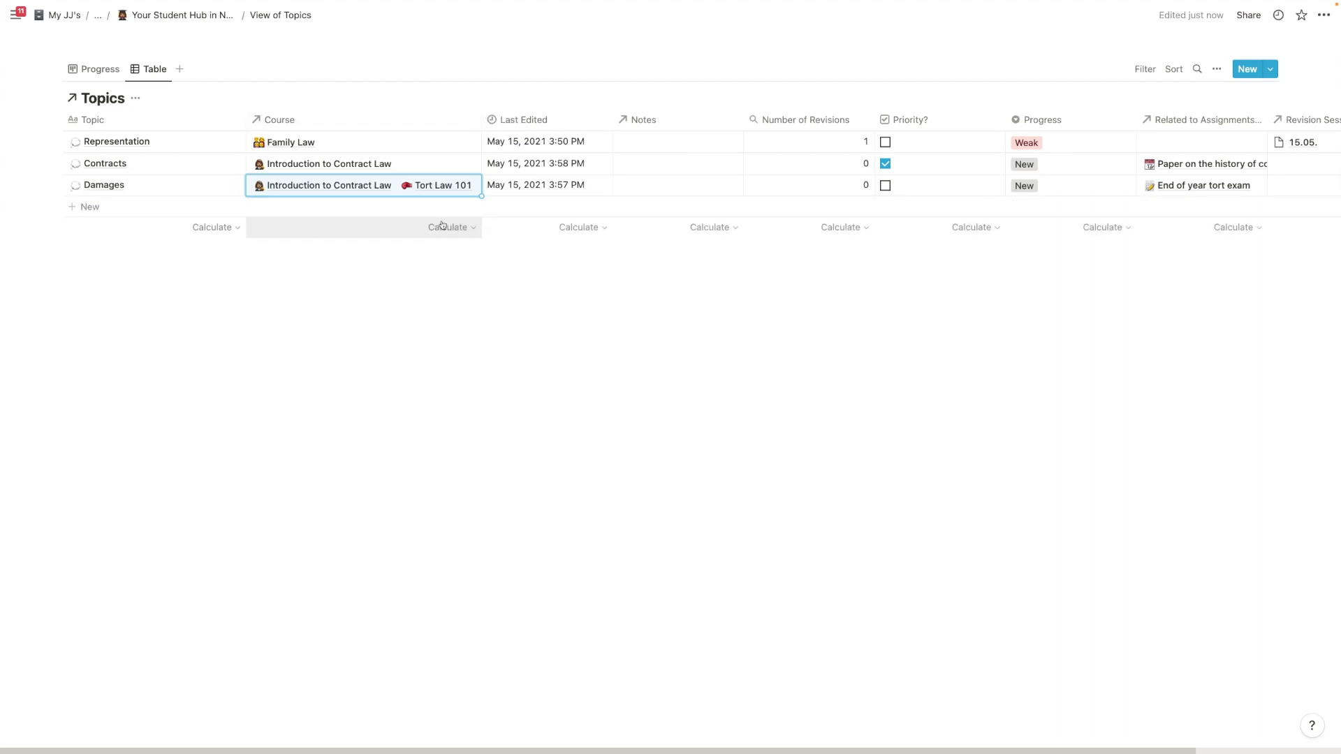
click(279, 369)
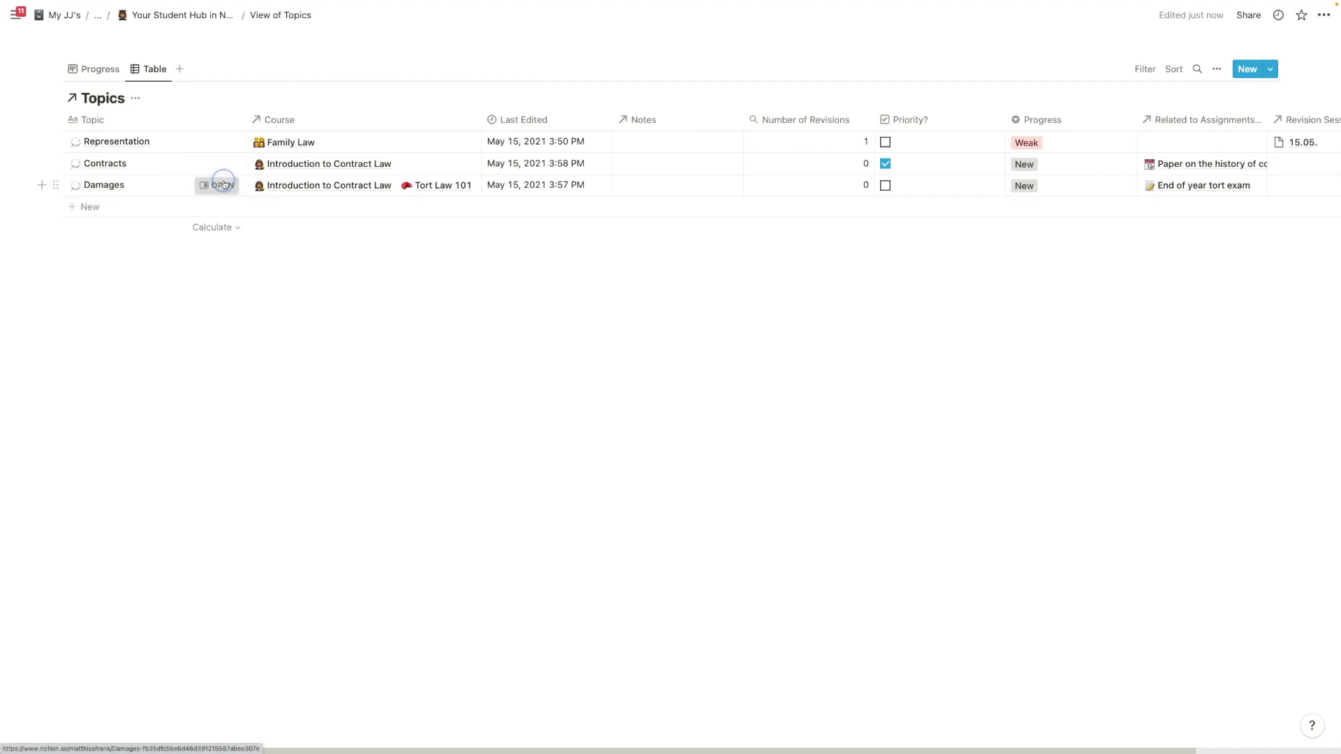
click(219, 186)
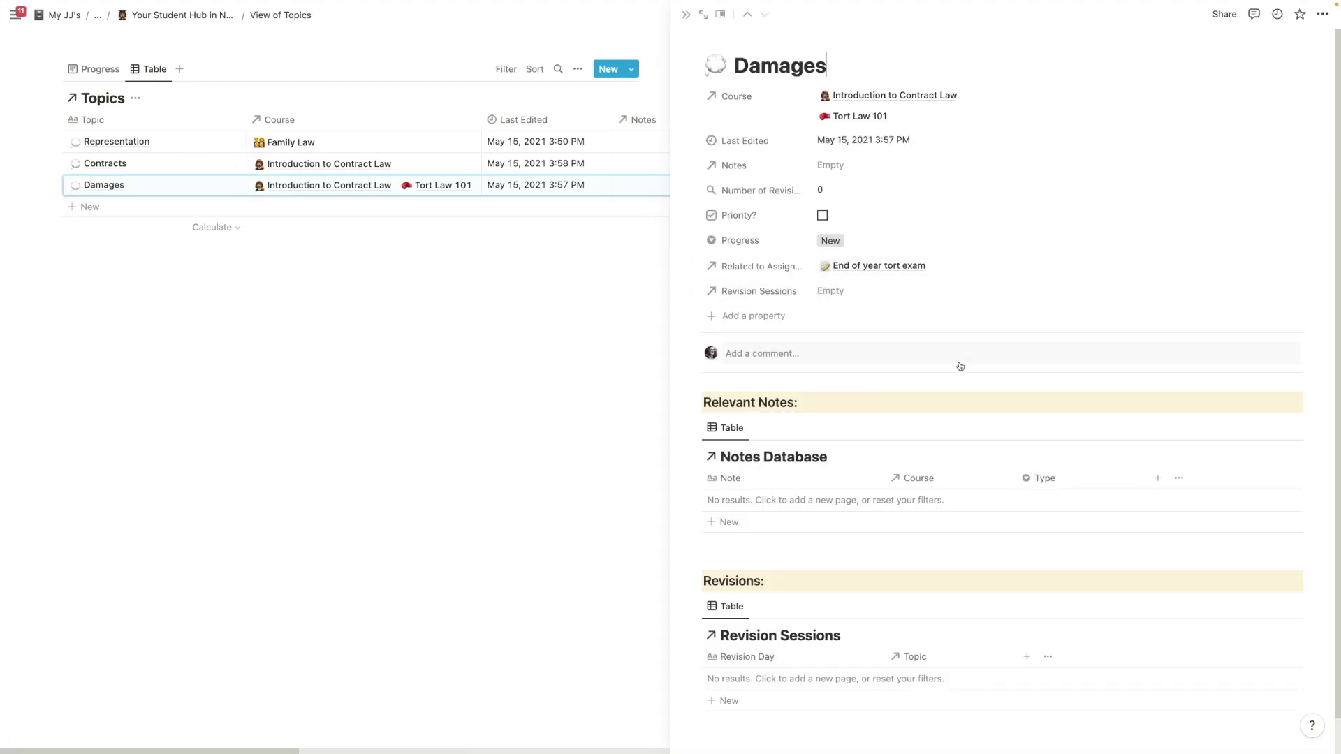
scroll(808, 419, down, 1)
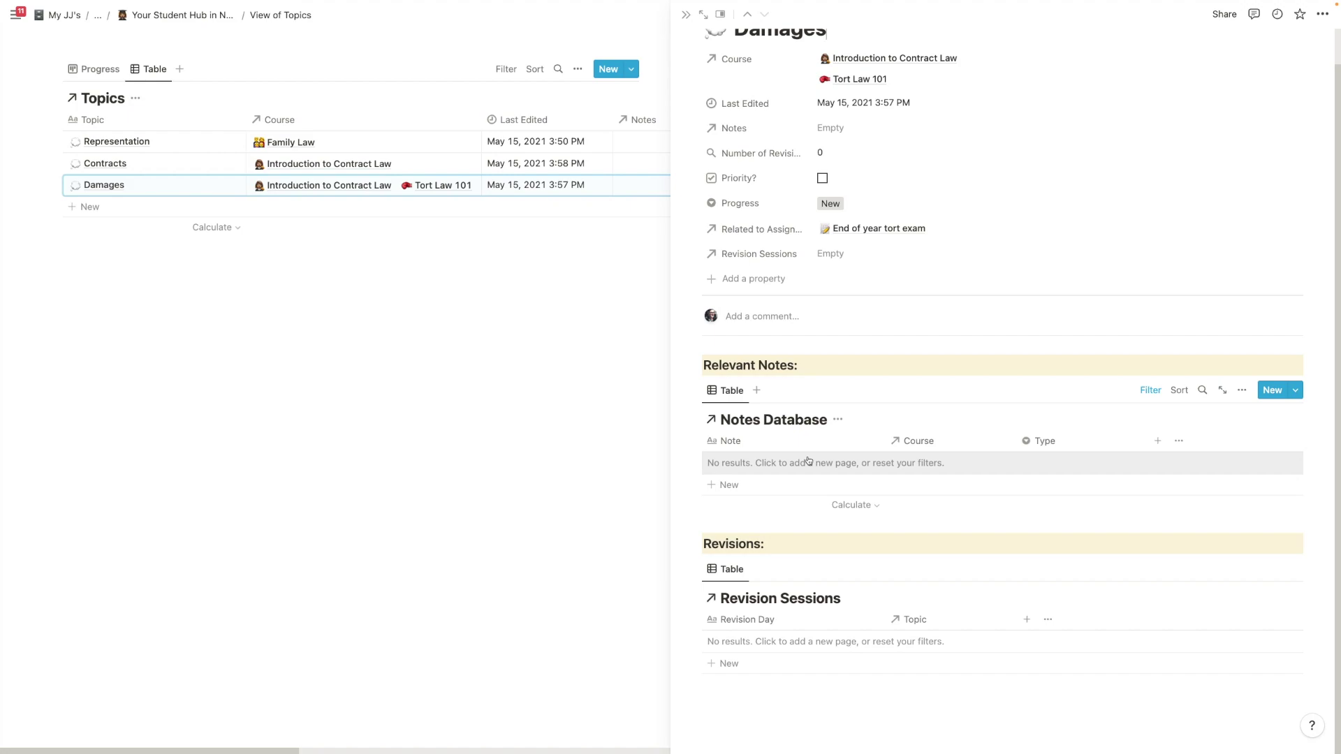
click(685, 15)
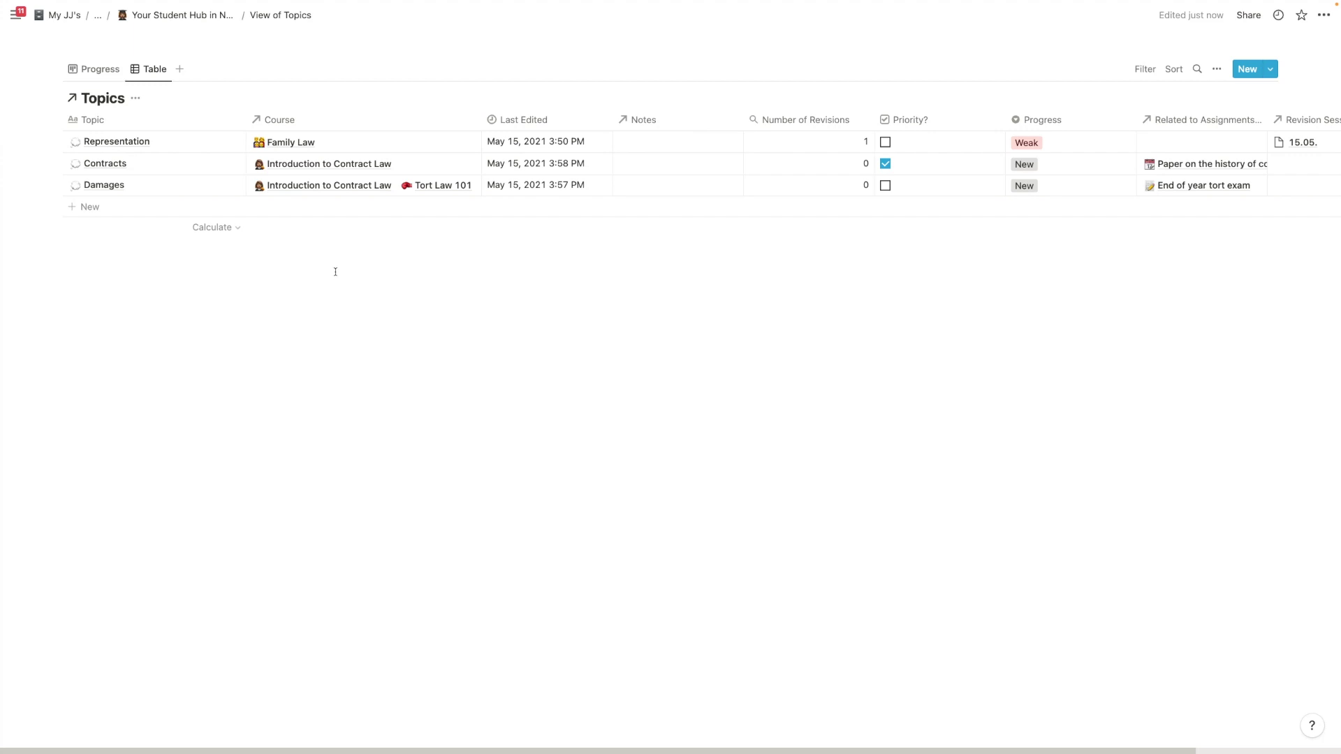
Step: Close the Damages side peek and return to the Your Student Hub in Notion Template dashboard
mouse_move(203, 142)
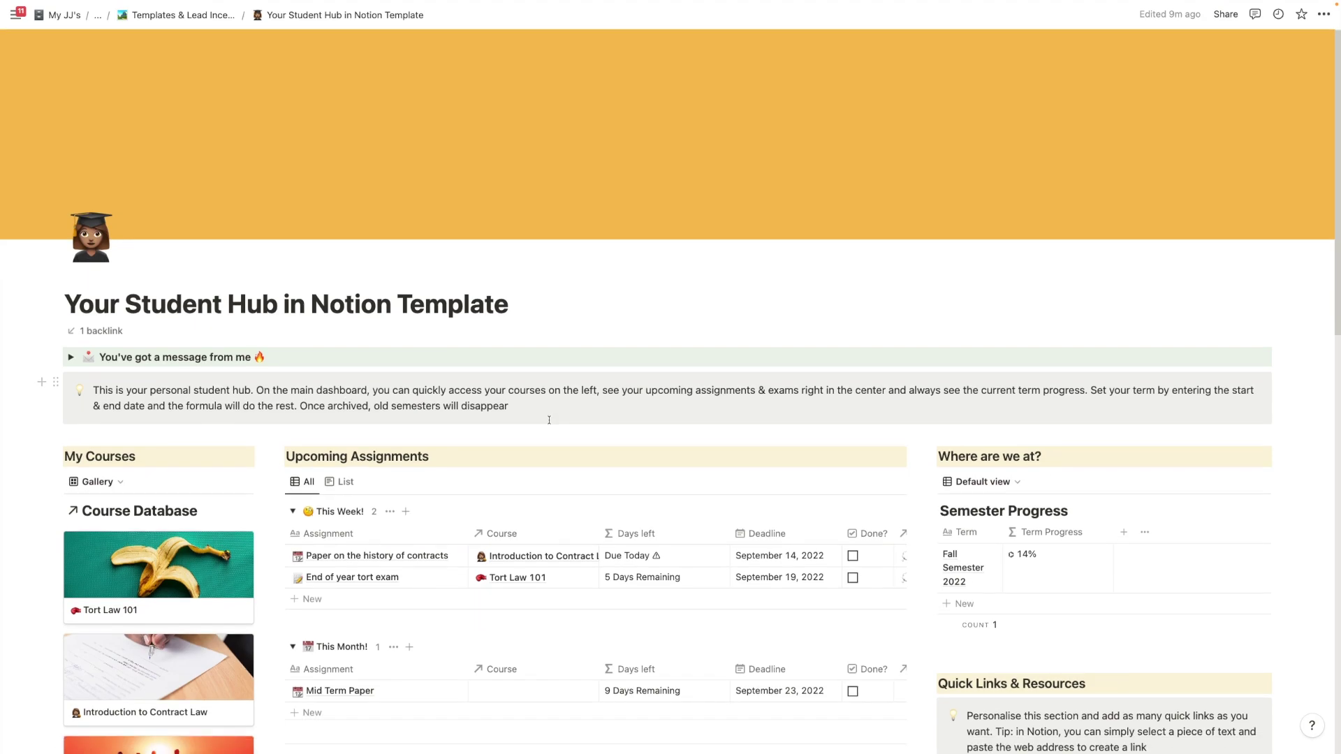
scroll(866, 520, down, 1)
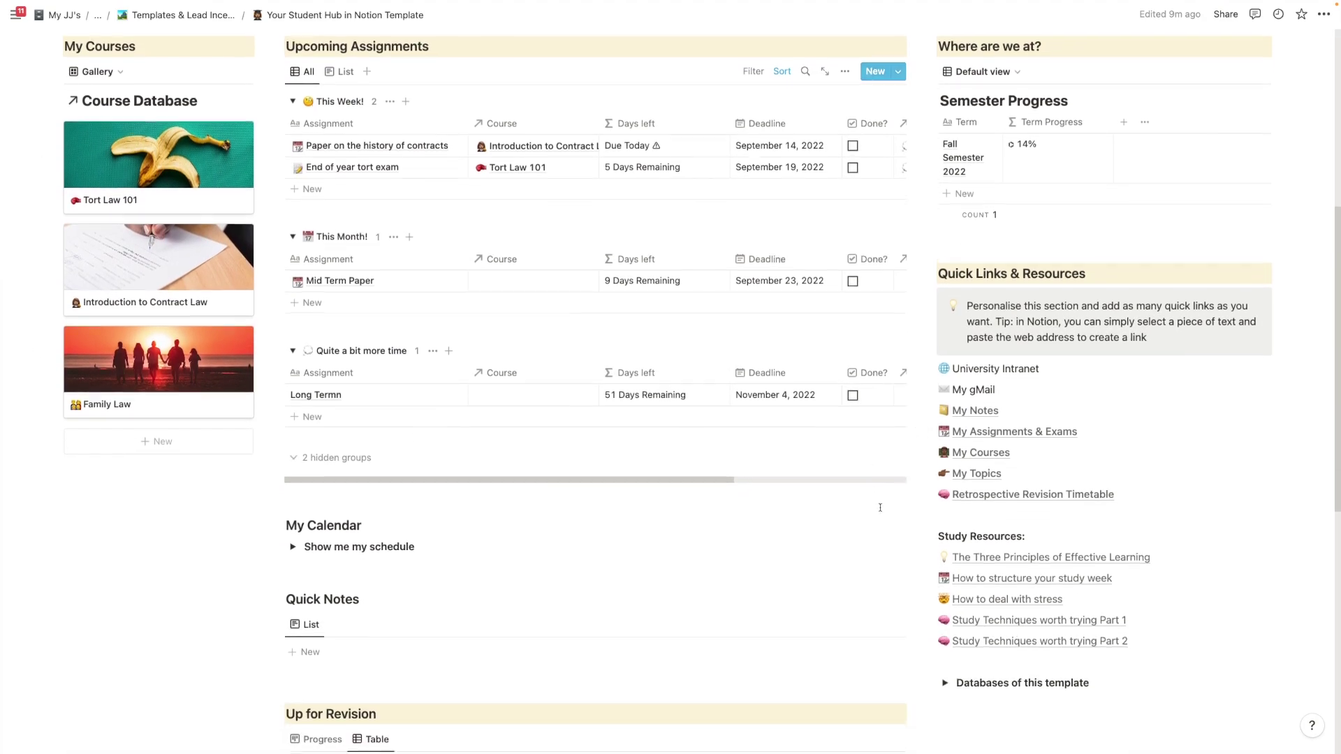
Step: Scroll to Quick Links & Resources and open the Retrospective Revision Timetable link
mouse_move(1033, 493)
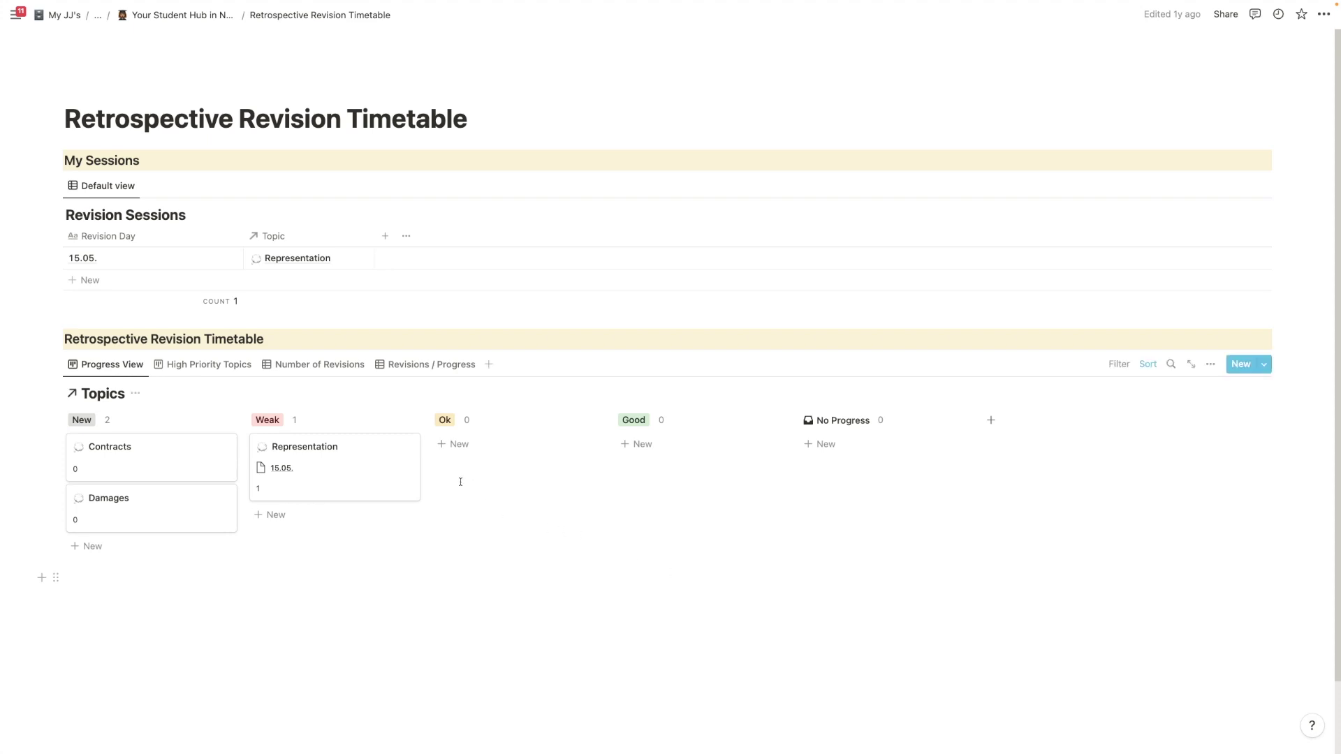
scroll(482, 625, down, 1)
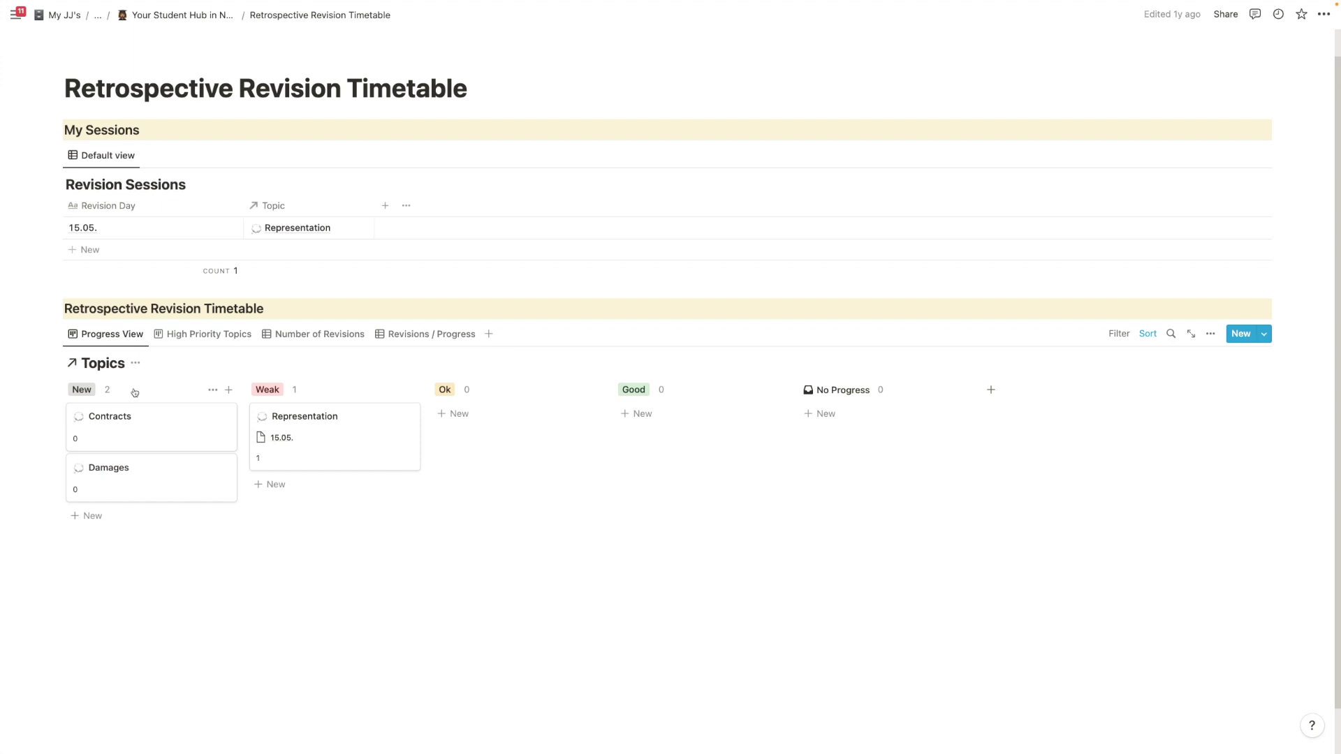
scroll(222, 618, down, 1)
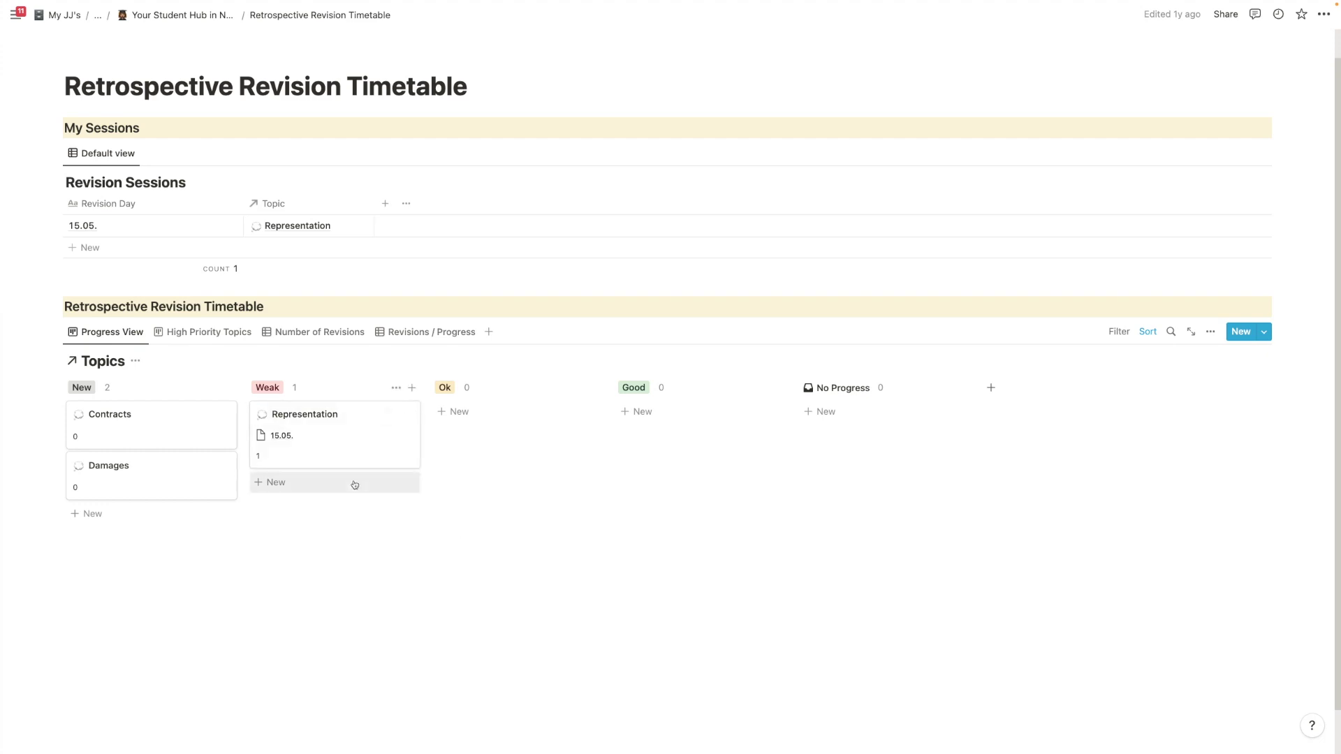
Step: Create a 14.09 revision session and link it to the Damages and Contracts topics
click(114, 250)
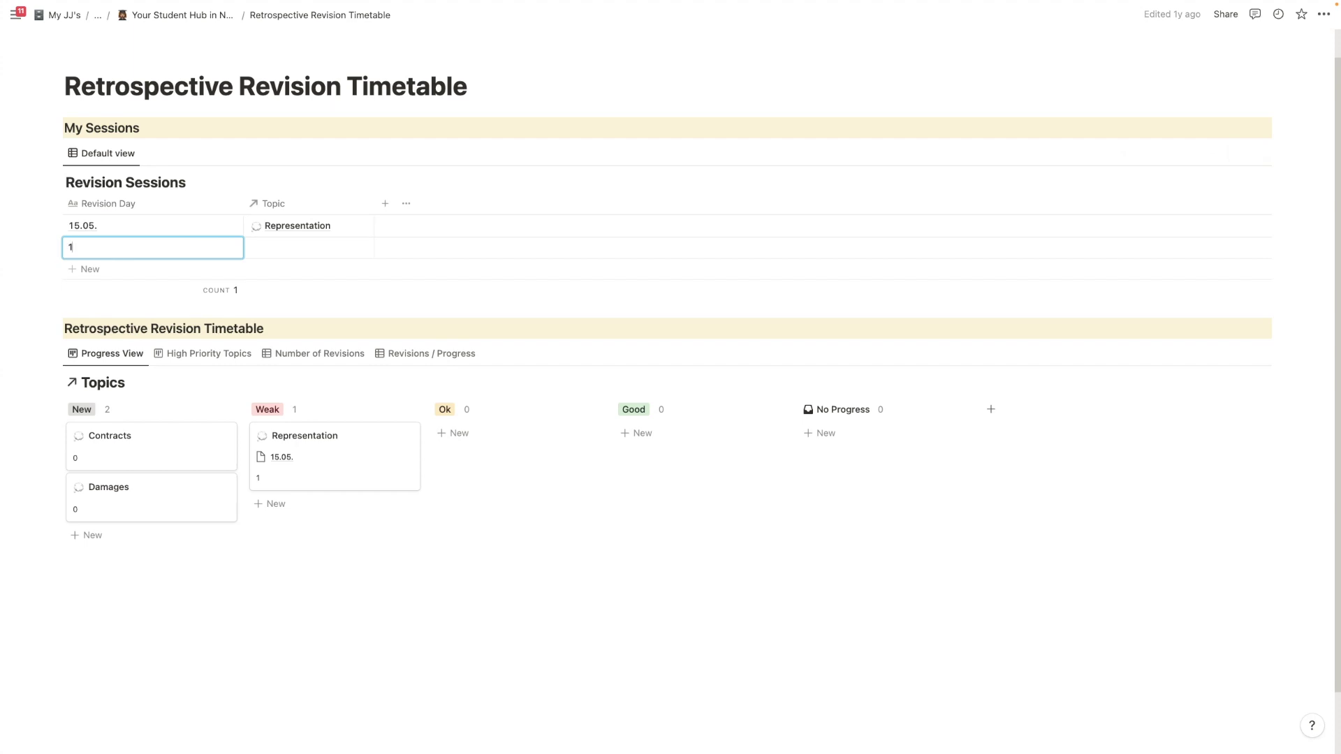
text(4.09)
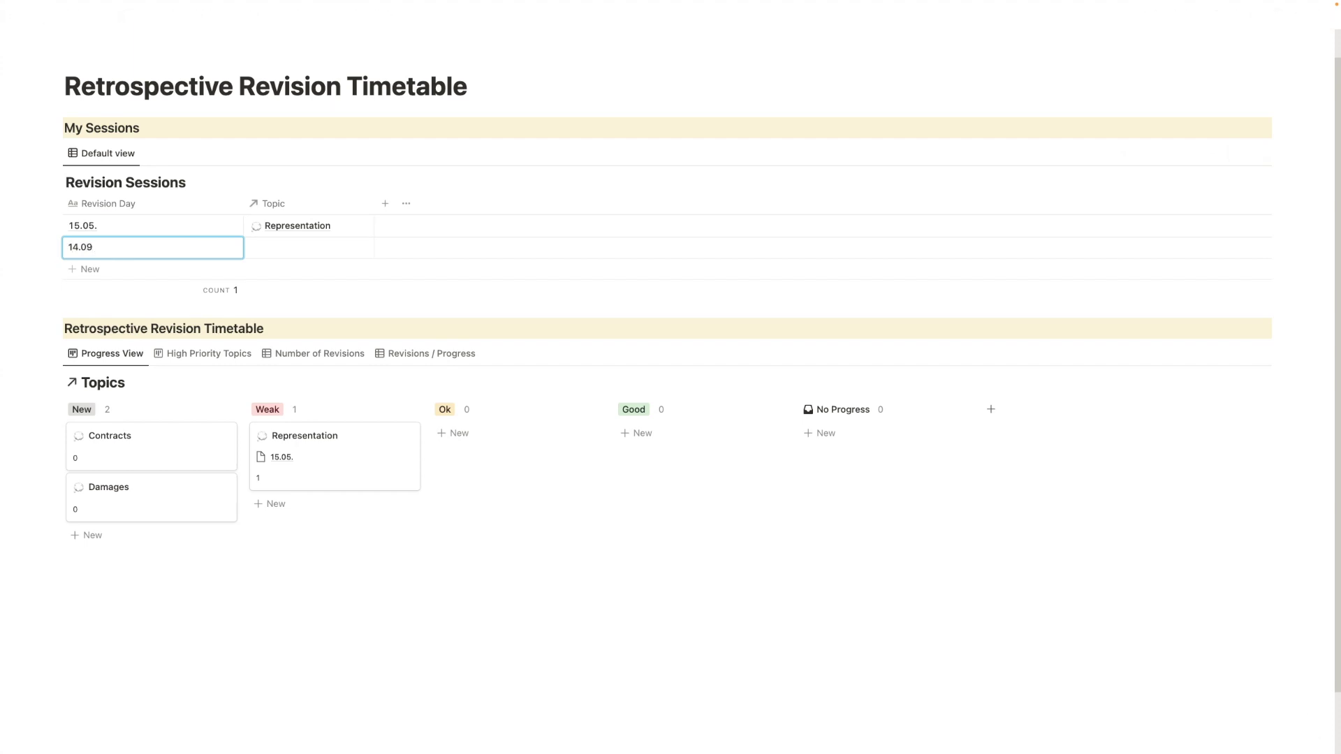
key(Tab)
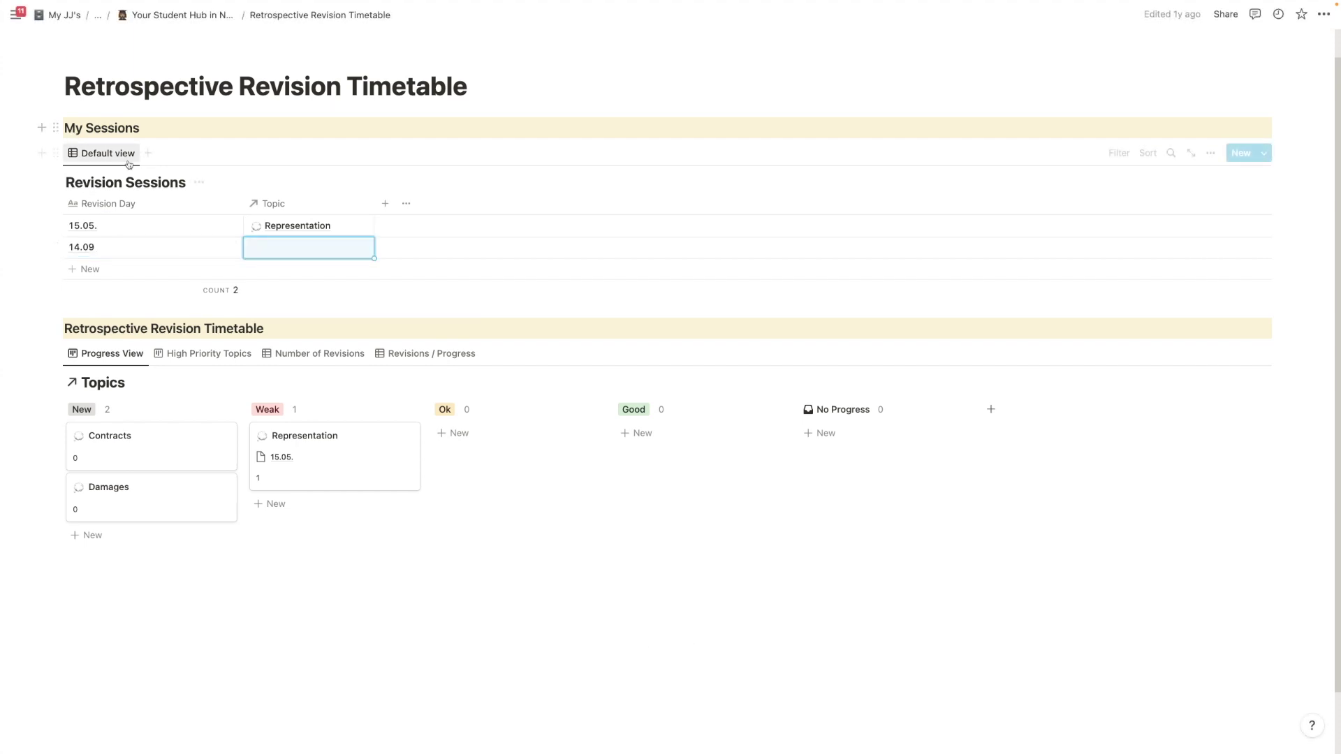
click(279, 249)
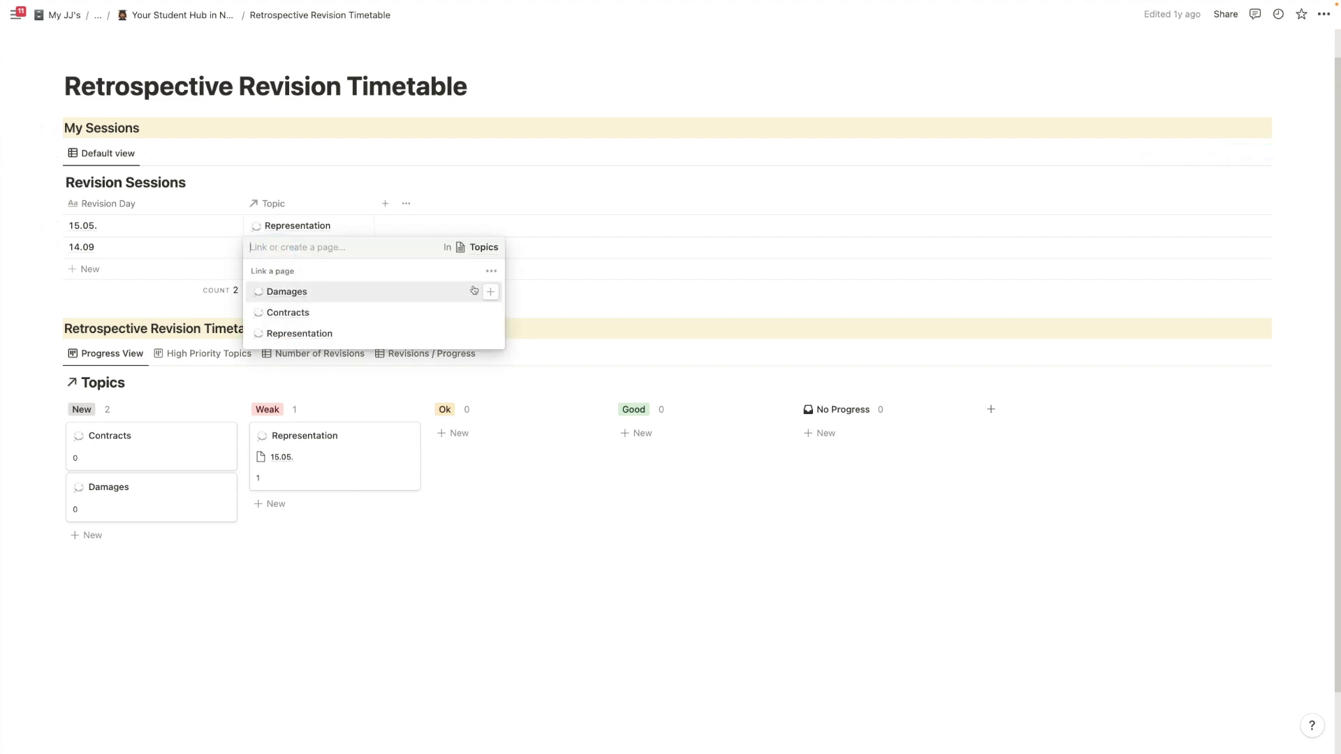
click(489, 291)
click(490, 335)
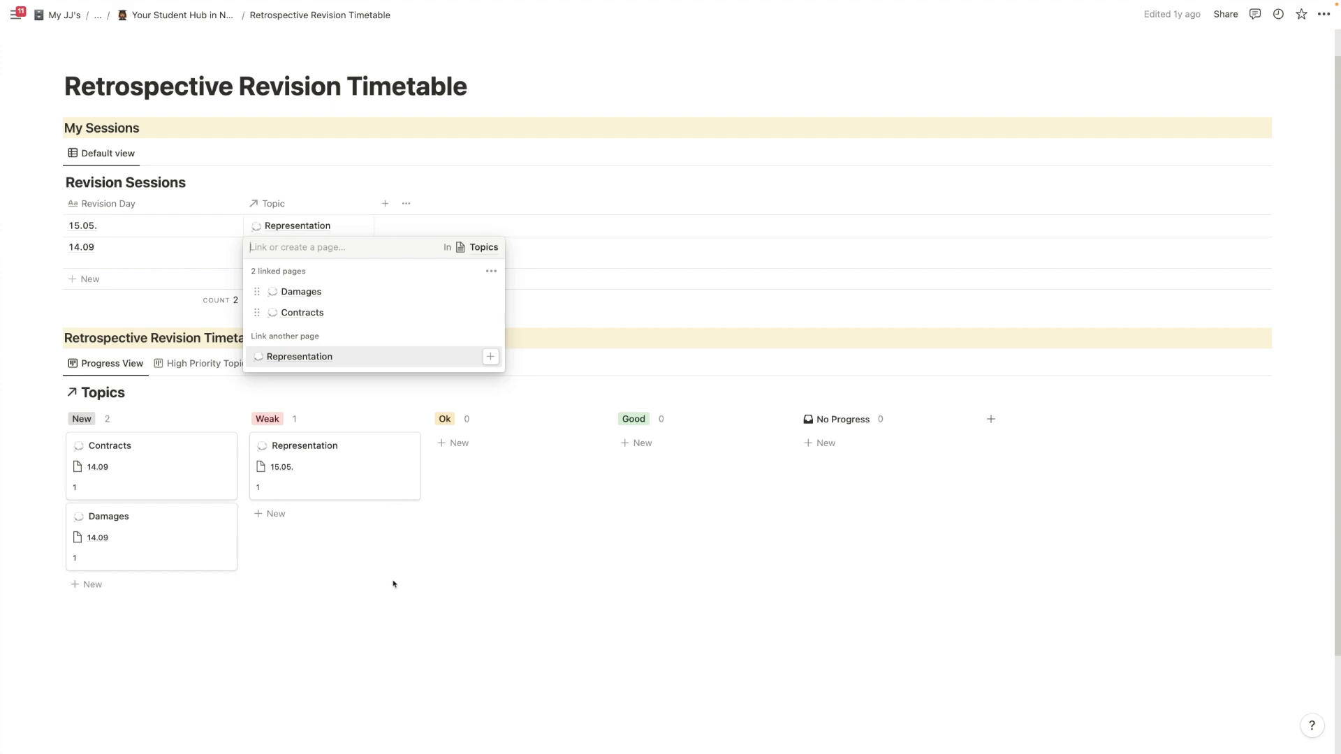
click(384, 606)
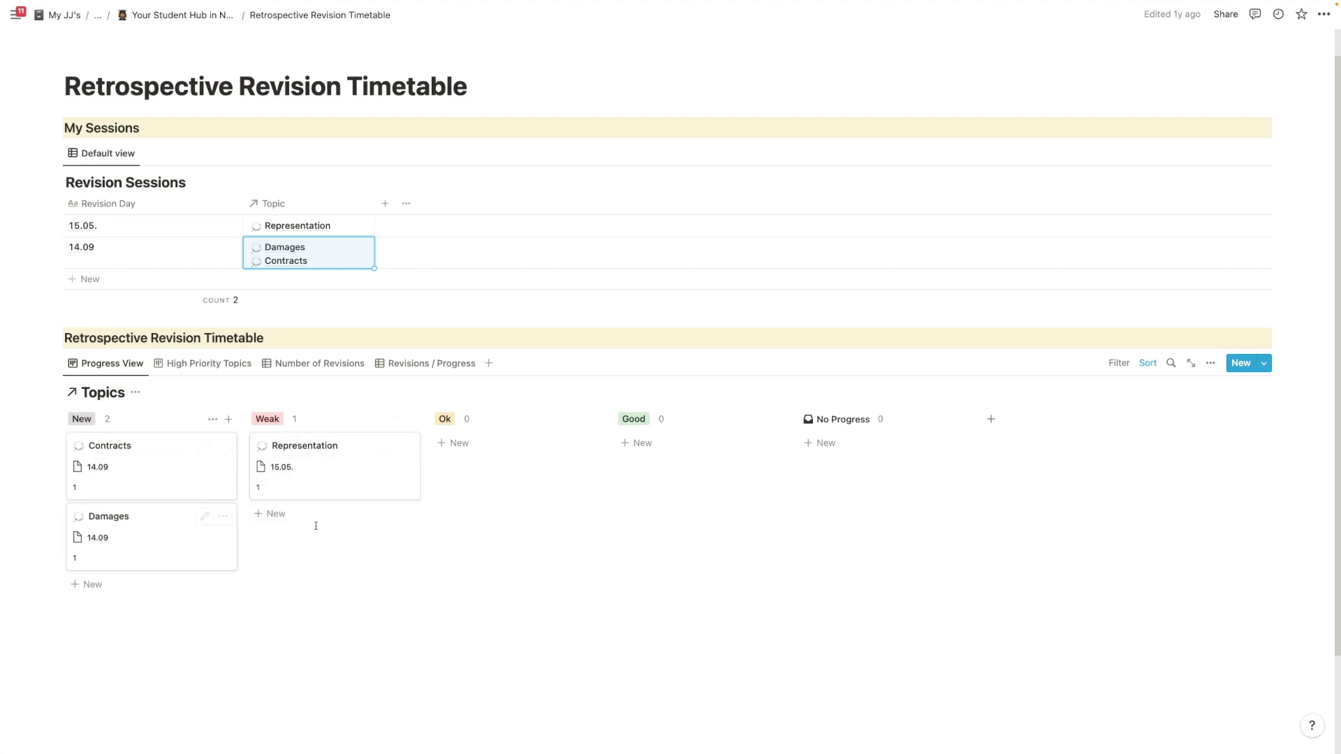
Step: Move the Contracts card to the Weak column and the Damages card to Good
drag(202, 462, 300, 458)
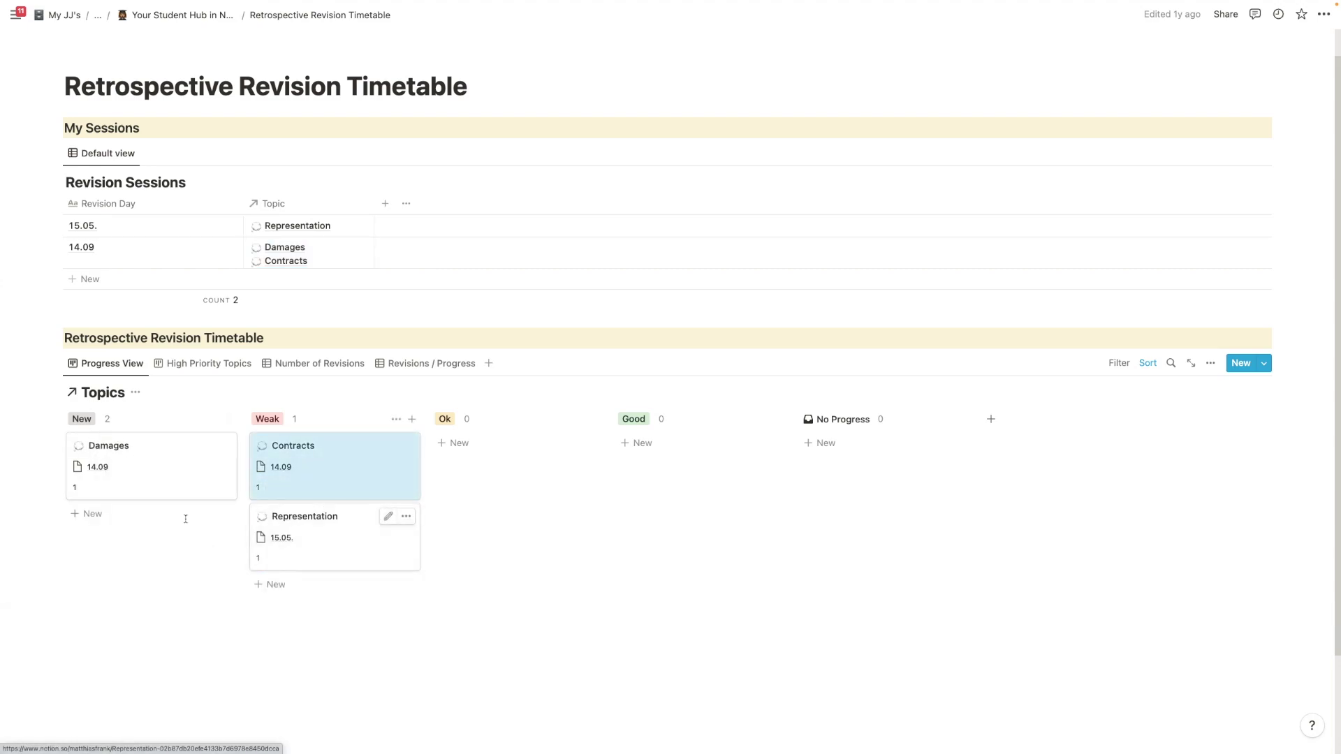
drag(154, 475, 688, 458)
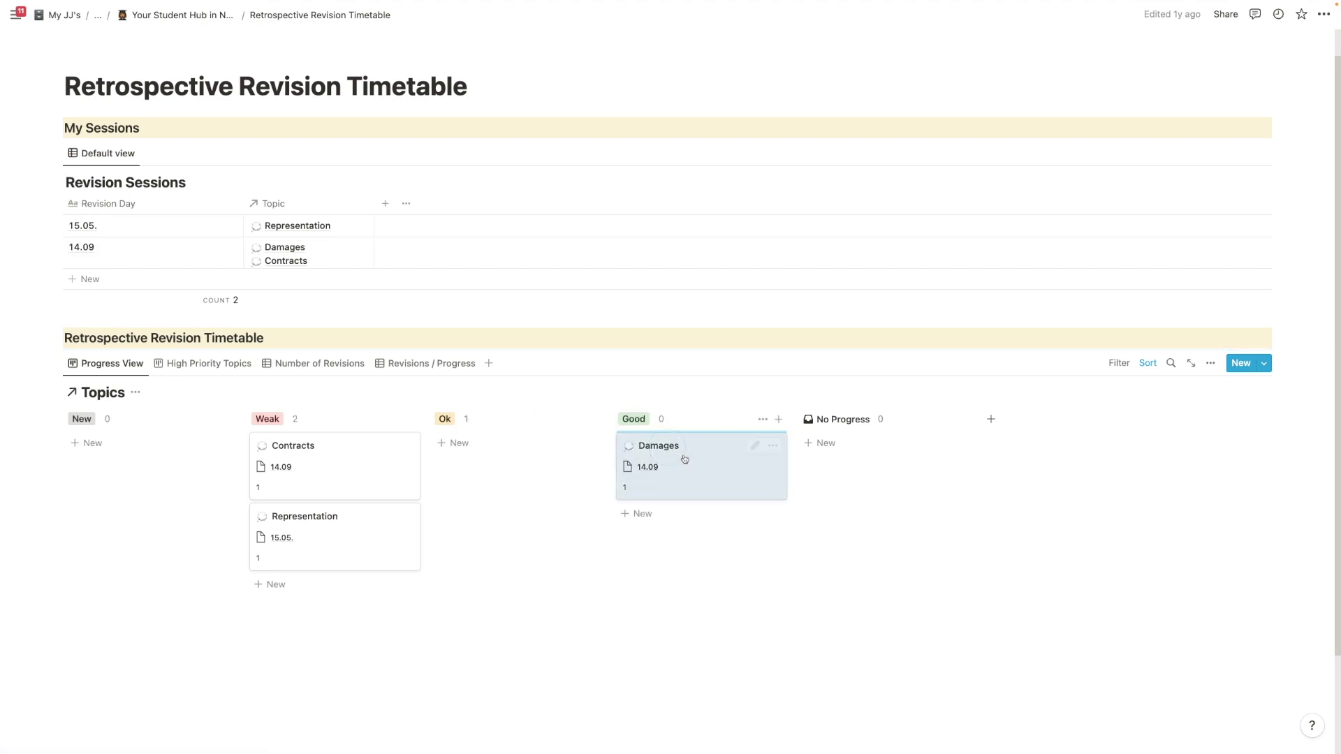
click(621, 647)
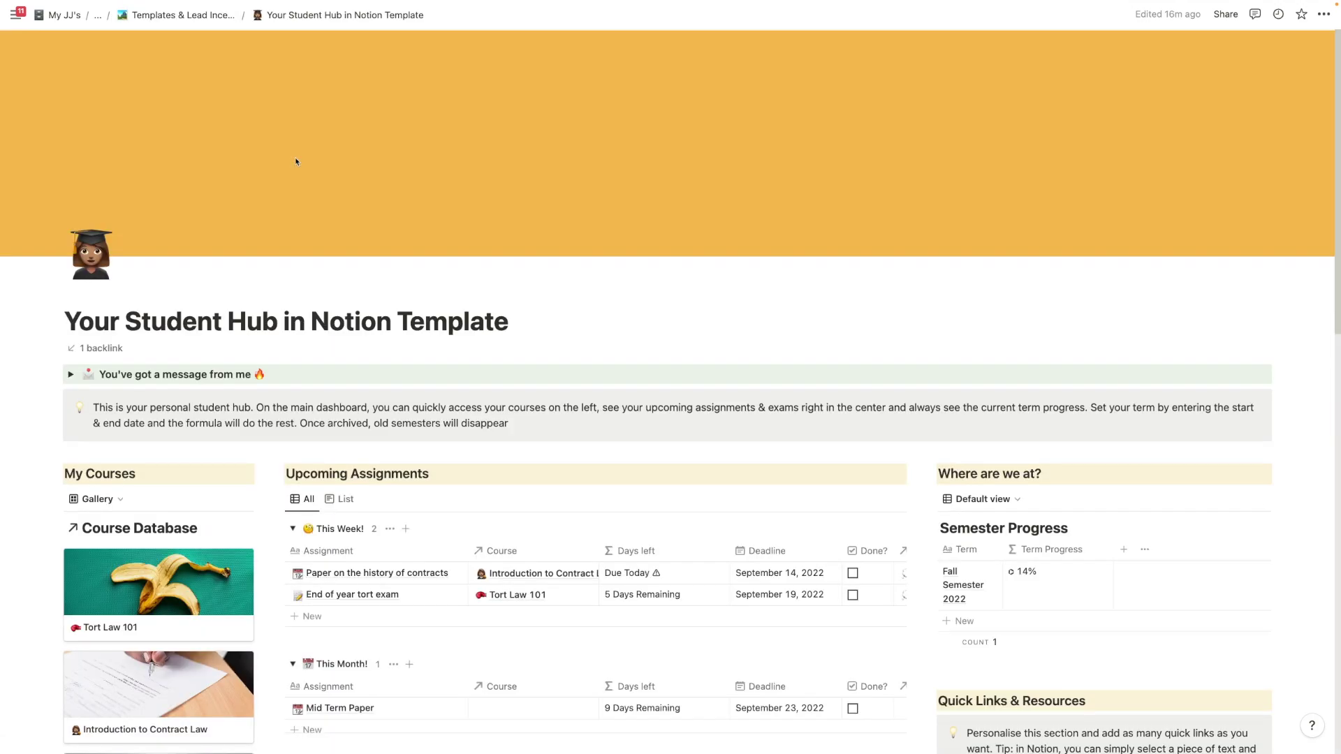
scroll(444, 255, down, 5)
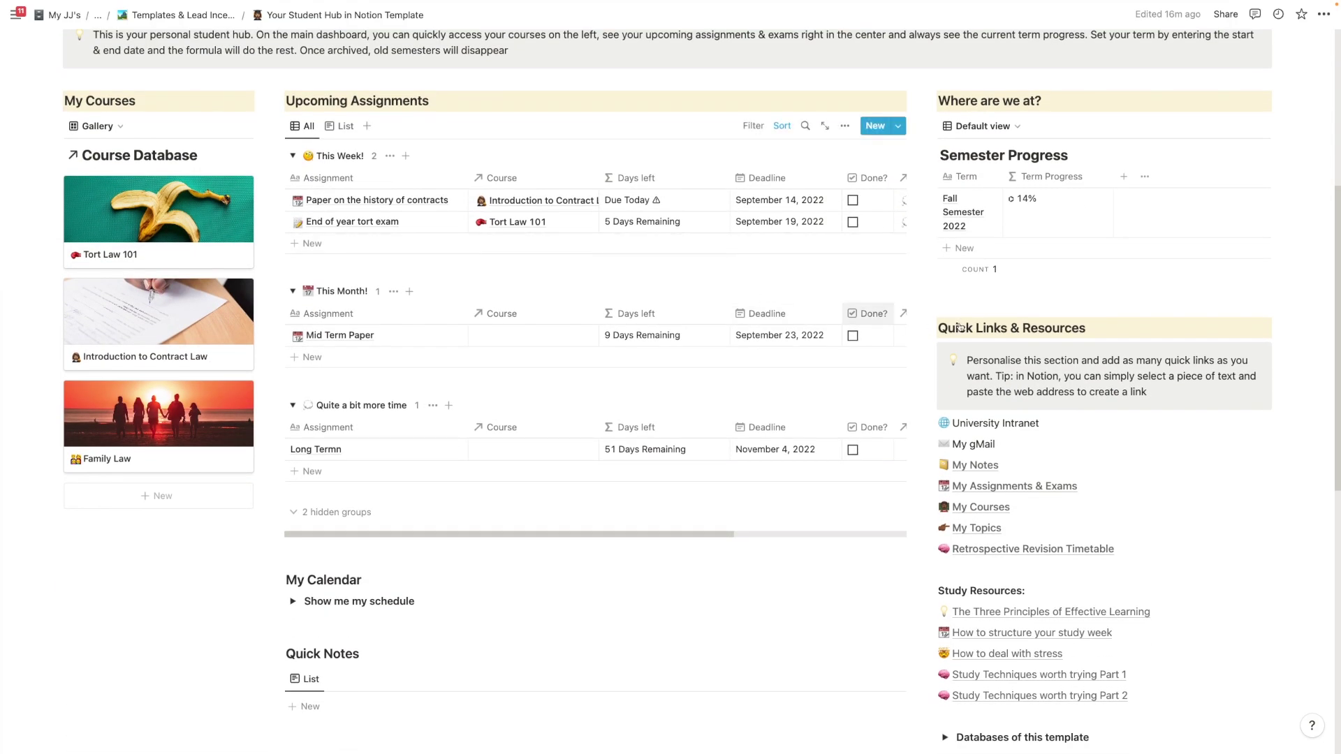
scroll(1005, 545, down, 2)
scroll(1020, 586, down, 3)
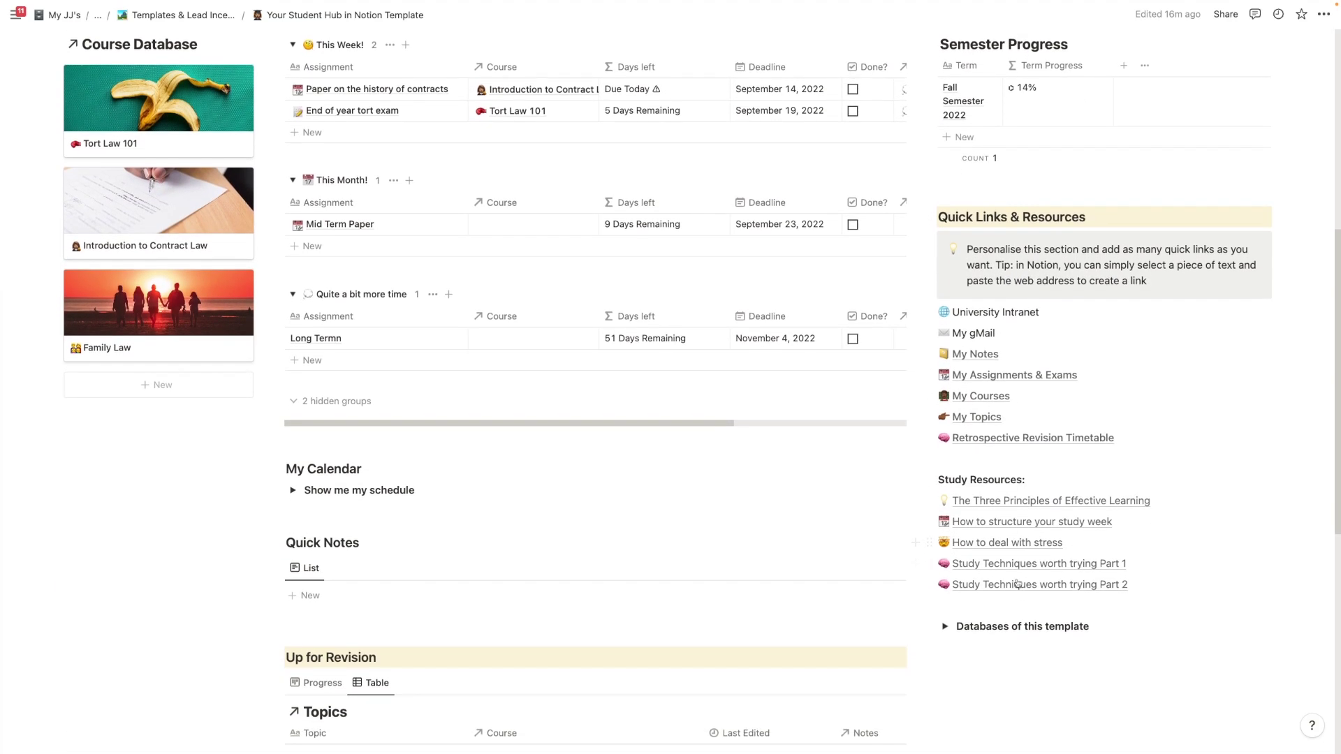
scroll(1018, 585, up, 4)
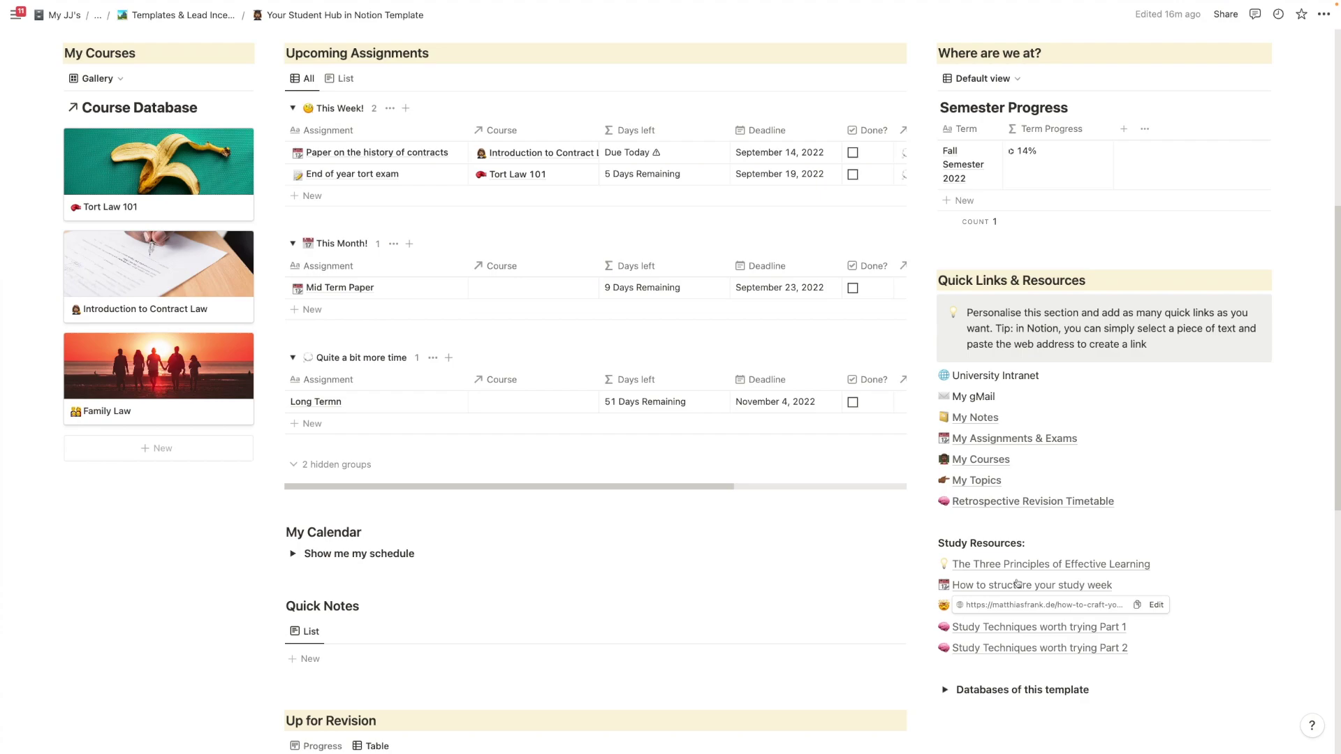
scroll(1016, 583, up, 1)
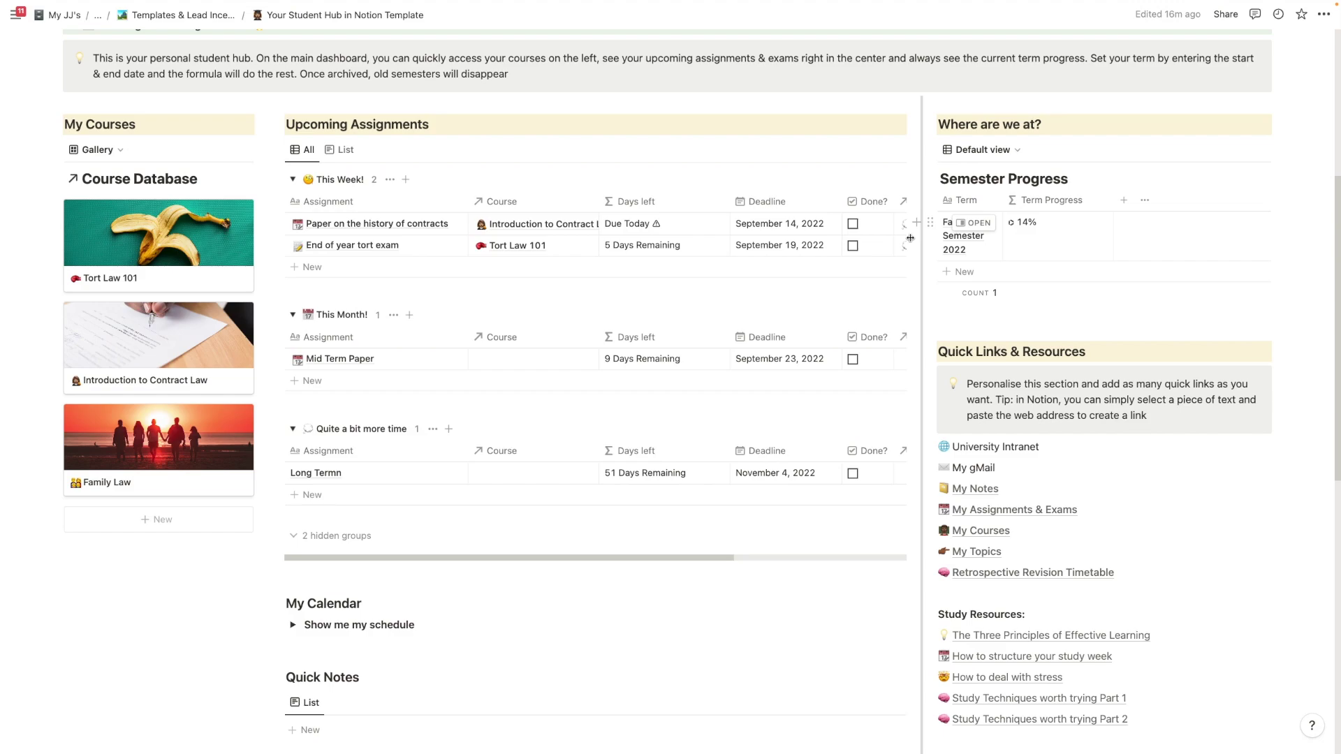
scroll(910, 238, down, 5)
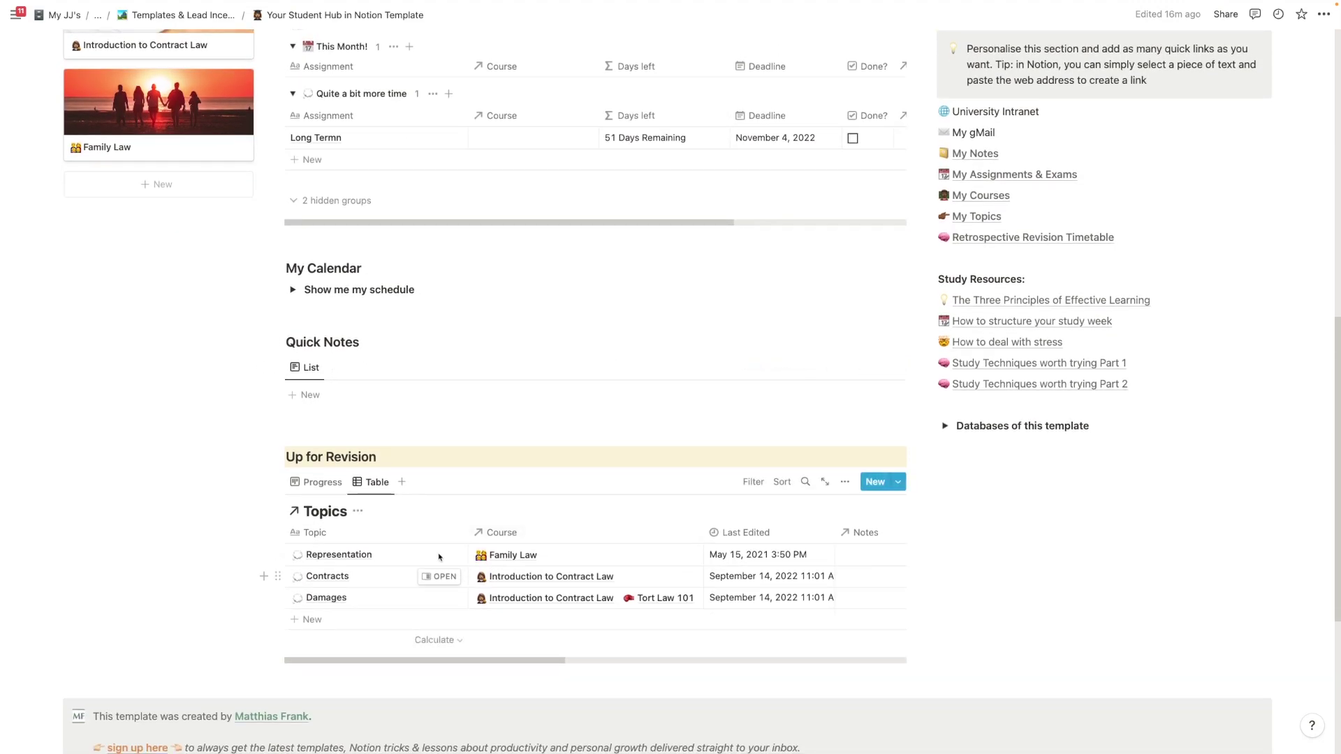
click(439, 558)
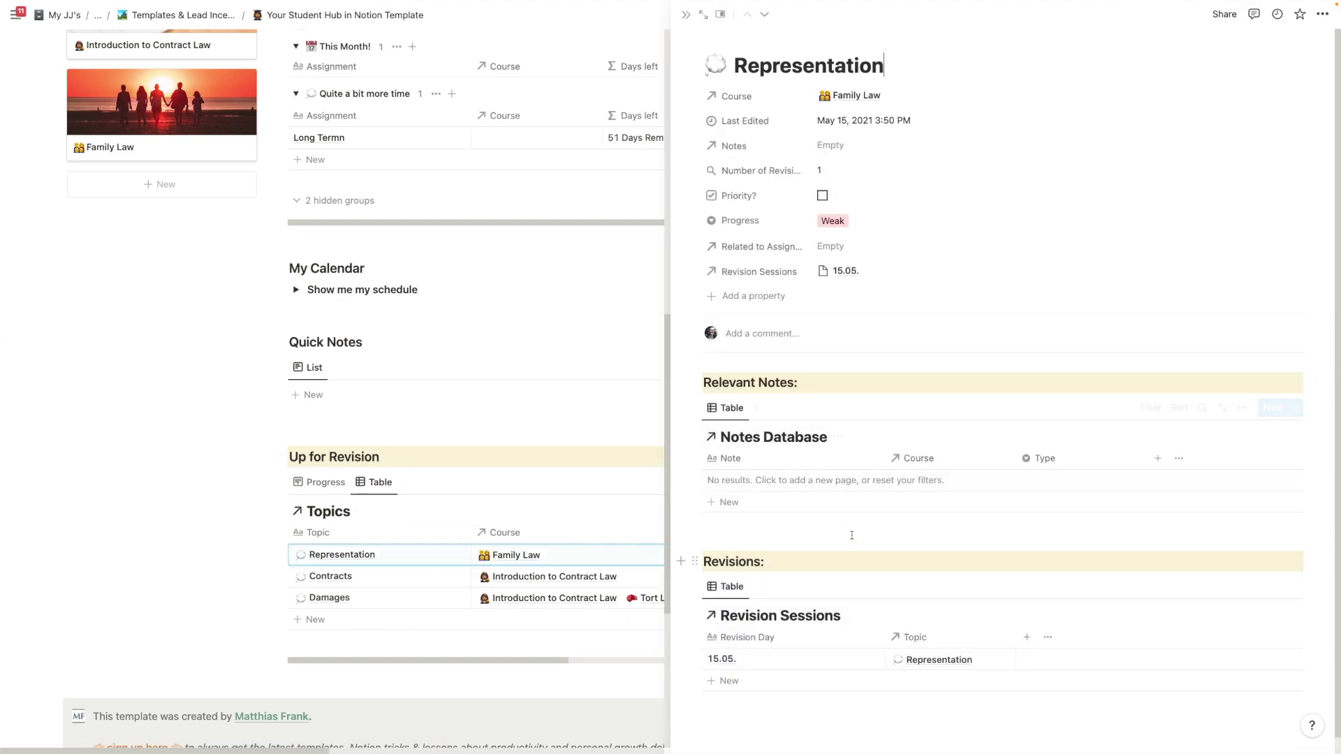
scroll(851, 535, down, 1)
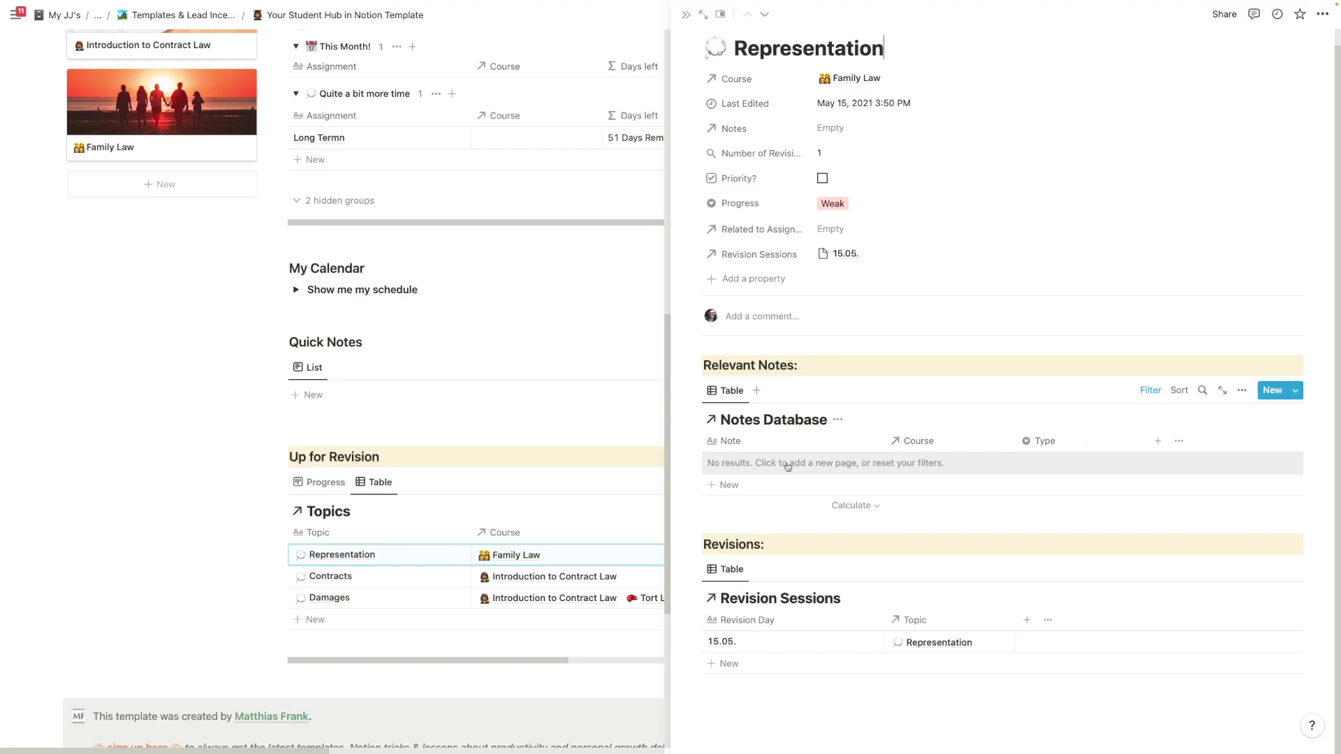
click(686, 14)
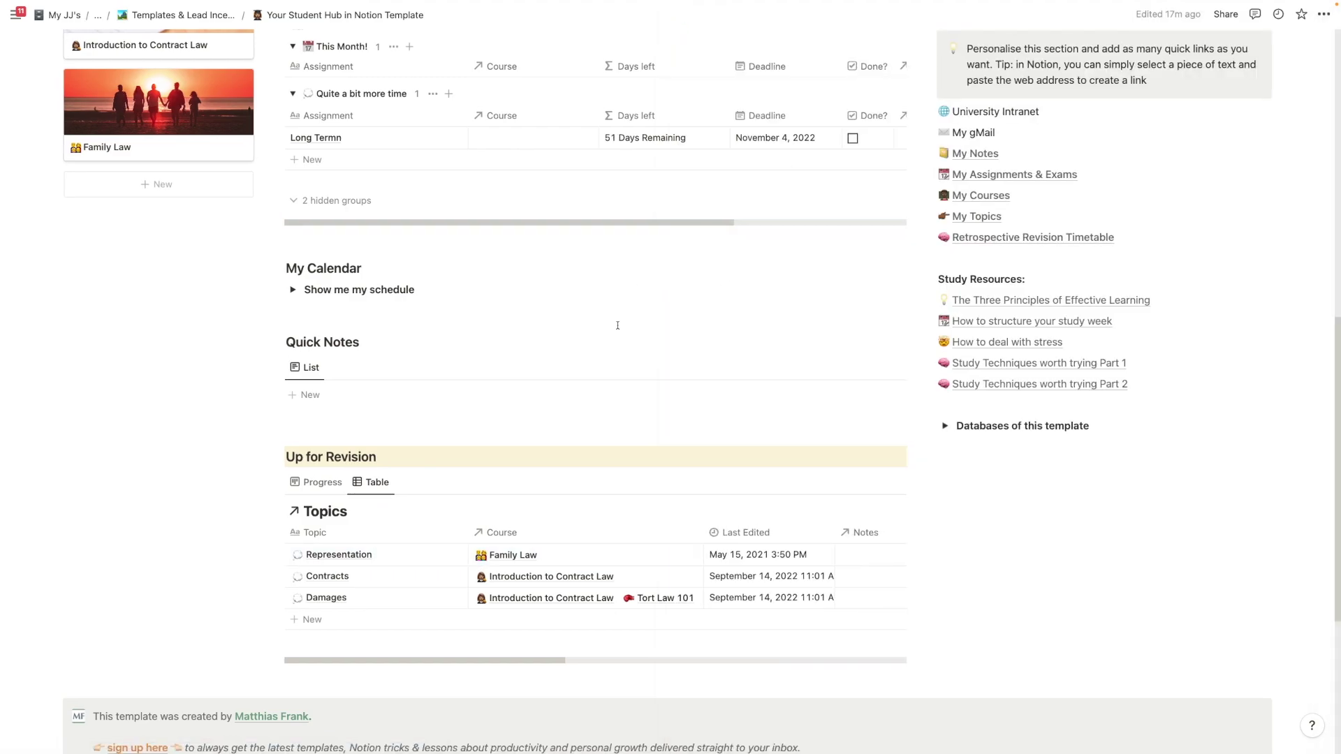
scroll(617, 325, up, 6)
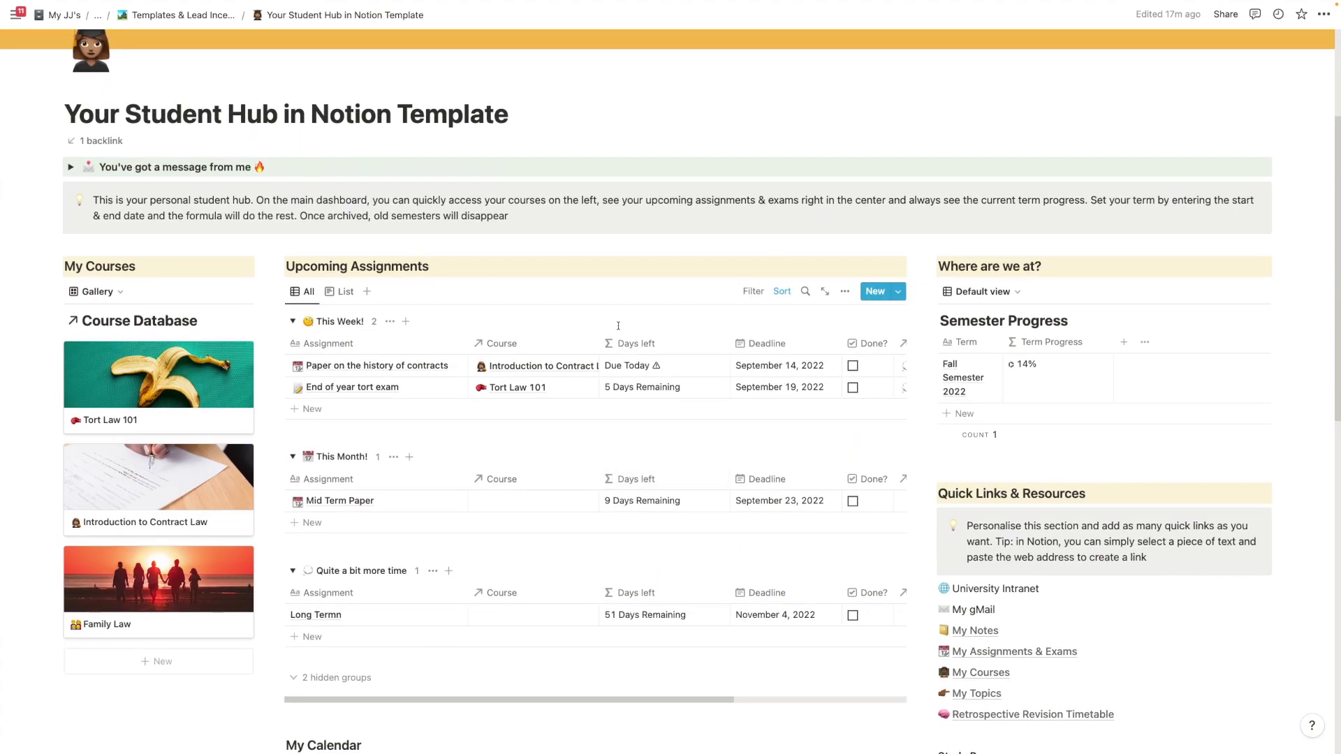
scroll(618, 326, up, 1)
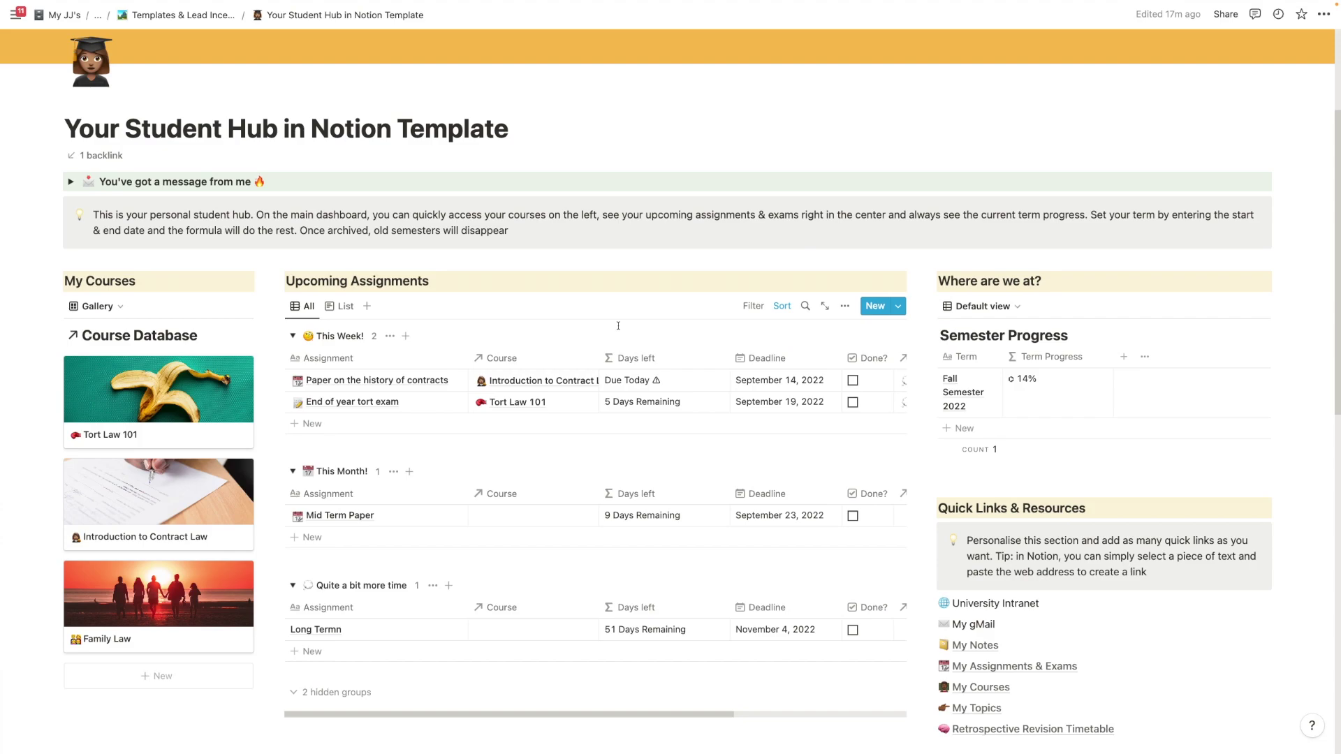